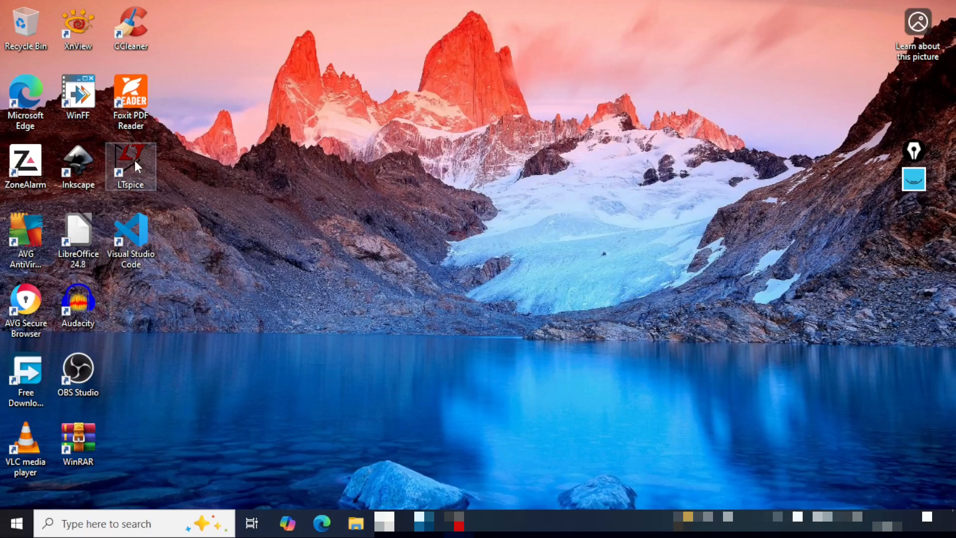
- Open LTspice and start a new blank schematic
double_click(135, 163)
left_click(772, 120)
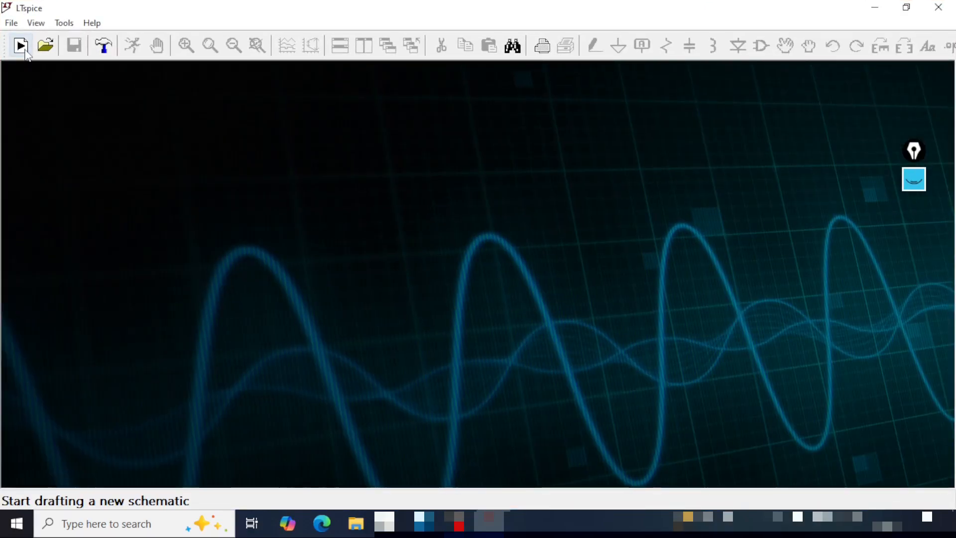
left_click(21, 46)
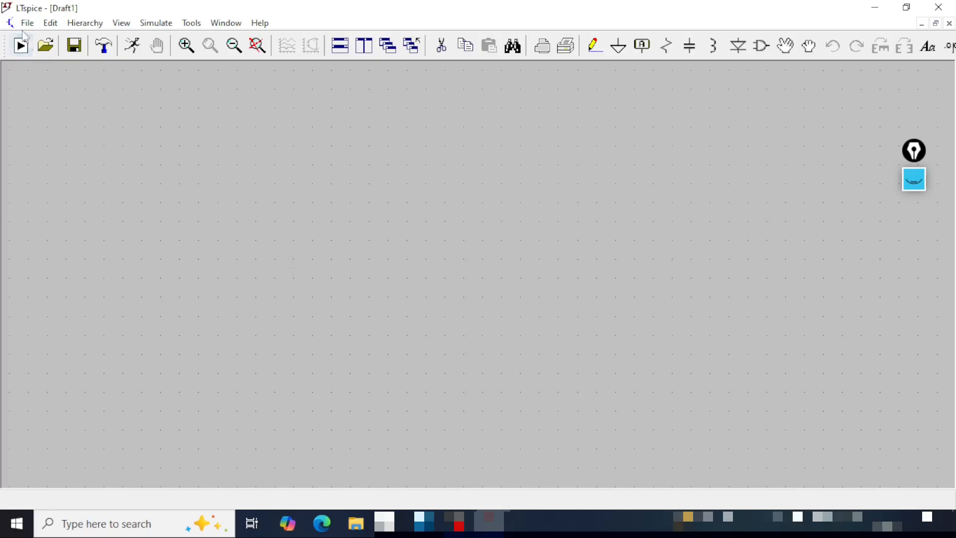
- Save the new schematic as CMOS-XNOR-Gate in the TechSimplifiedTV folder
left_click(27, 23)
left_click(98, 154)
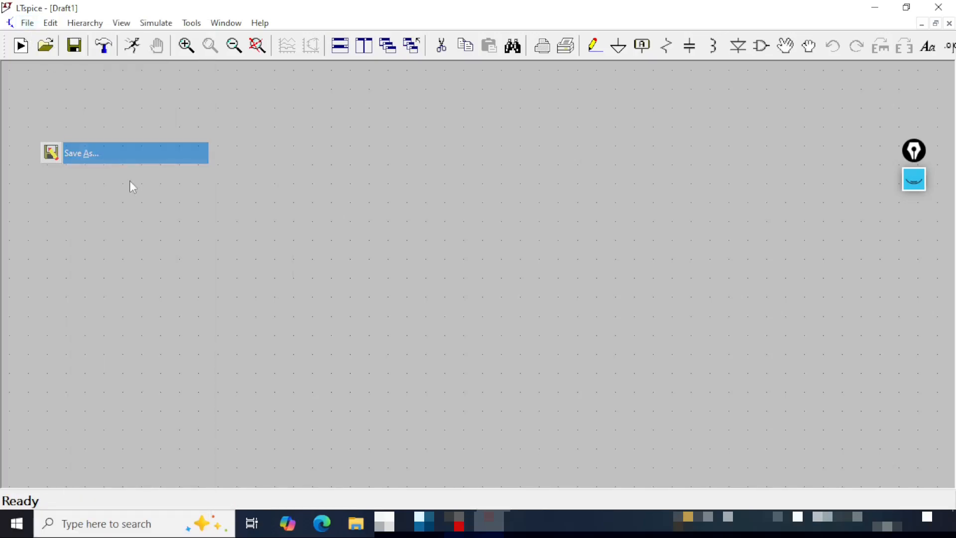
type("CMO")
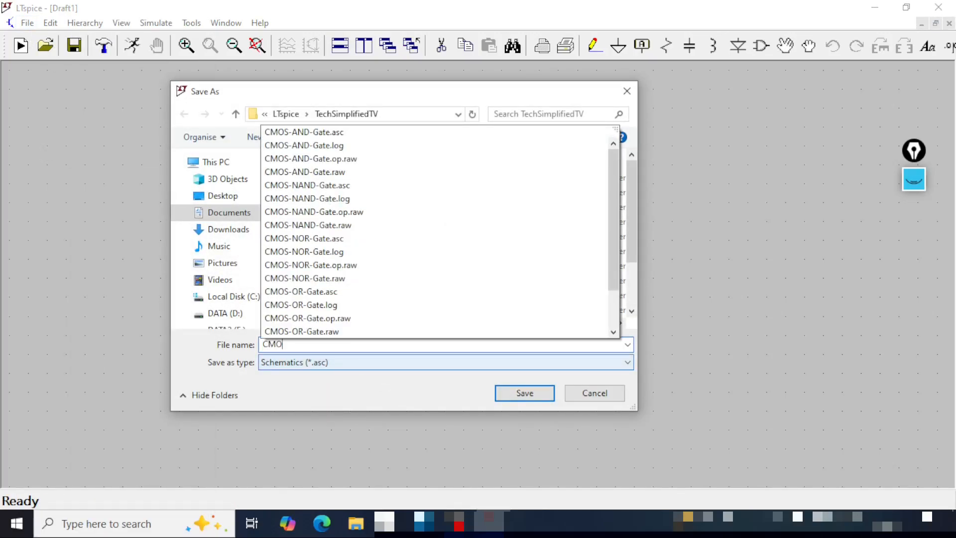
type("S-XNOR-Gate")
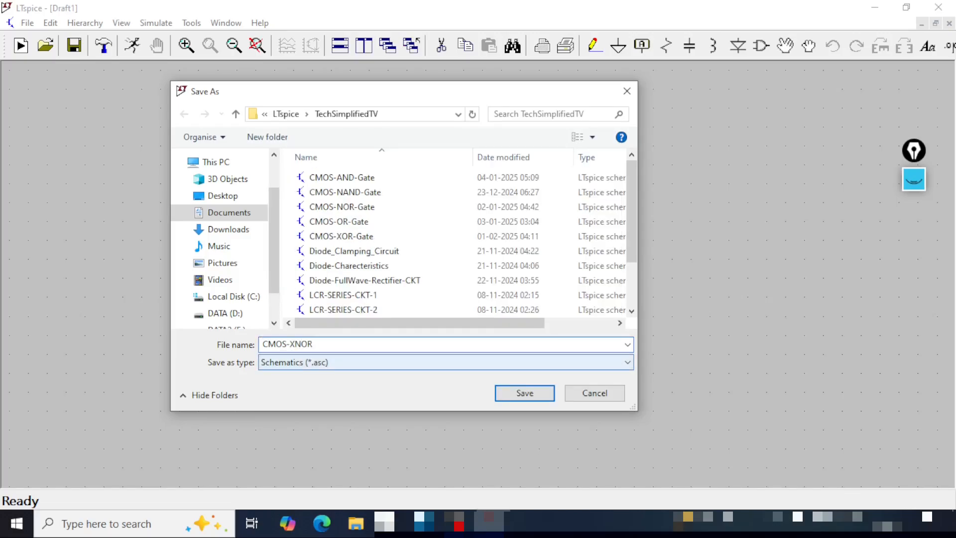
left_click(510, 392)
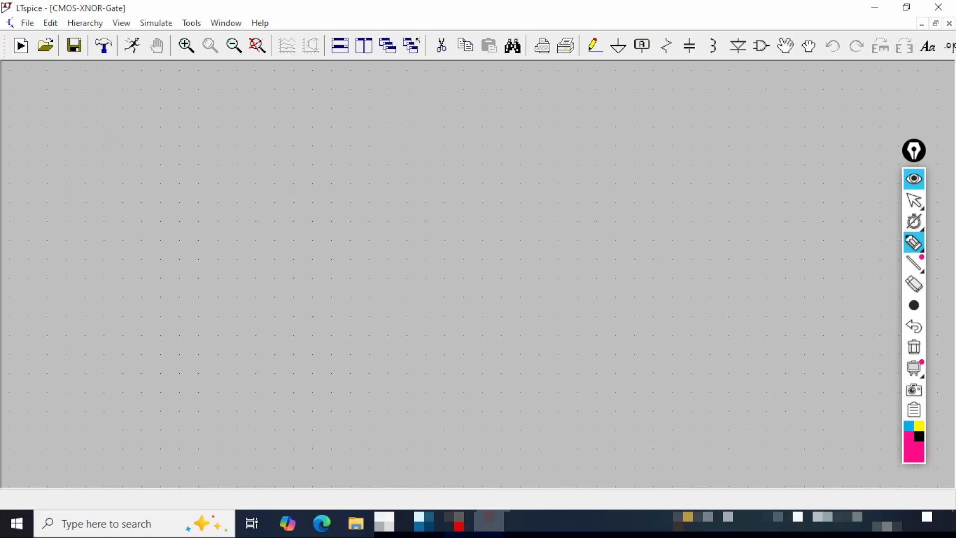
mouse_move(6, 15)
left_mouse_down()
mouse_move(140, 19)
mouse_move(144, 1)
left_mouse_up()
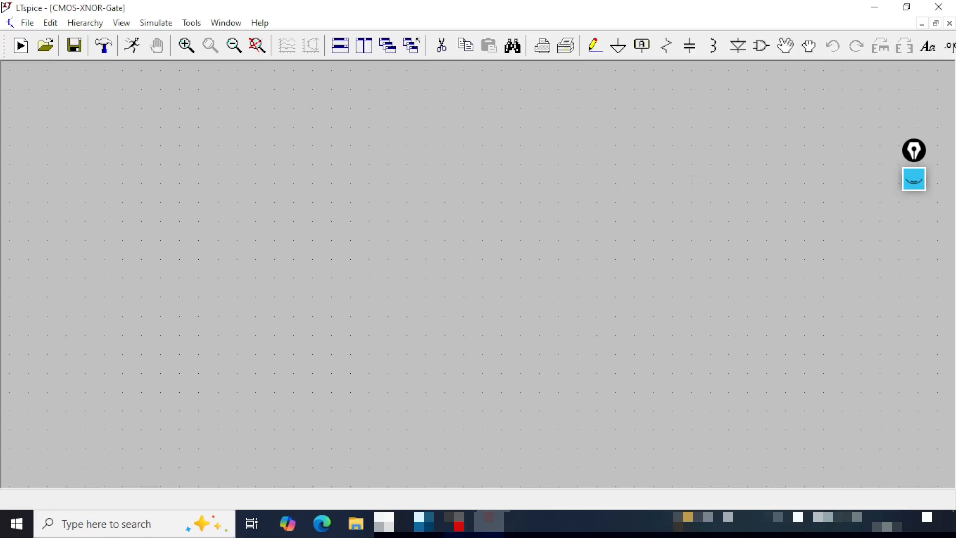
- Place two pmos4 transistors on the schematic, one directly above the other
left_click(761, 46)
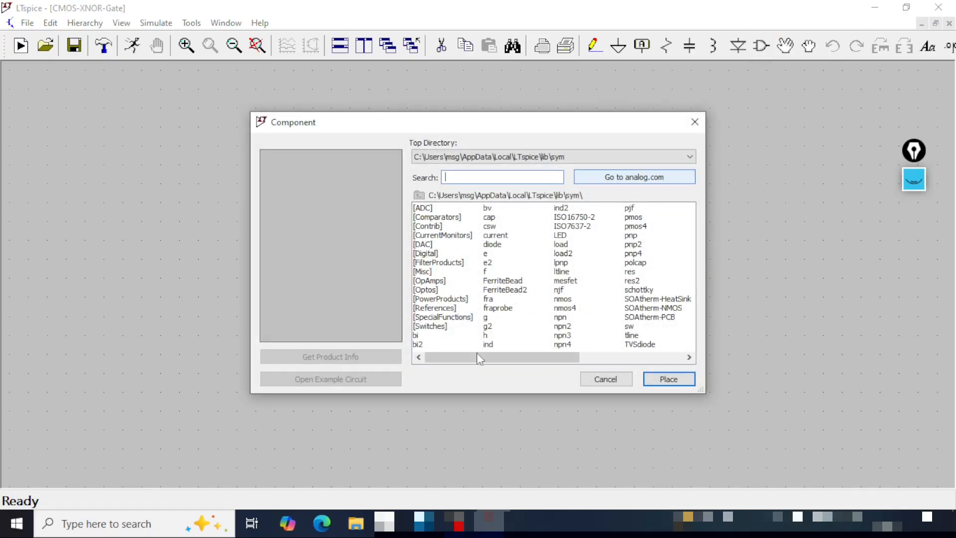
left_click_drag(479, 359, 653, 359)
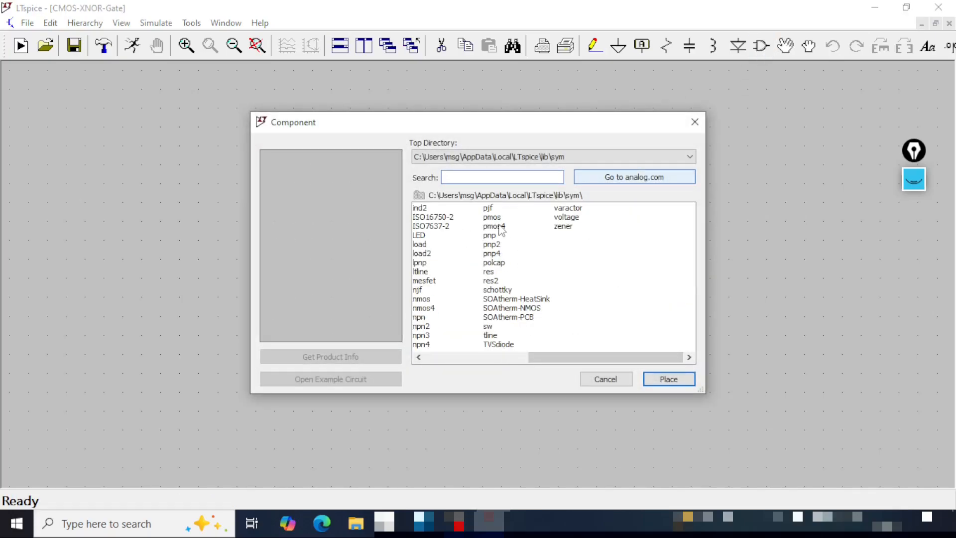
left_click(498, 227)
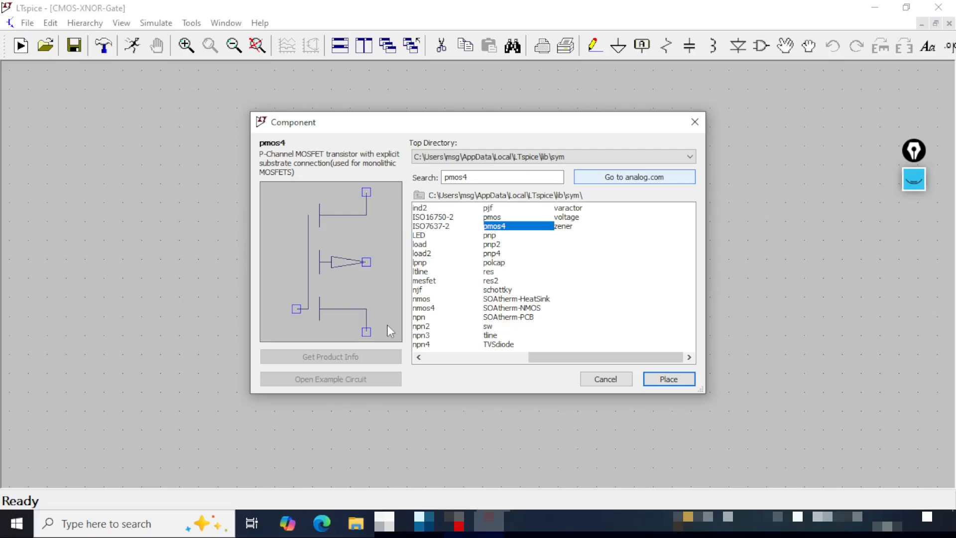
left_click(667, 378)
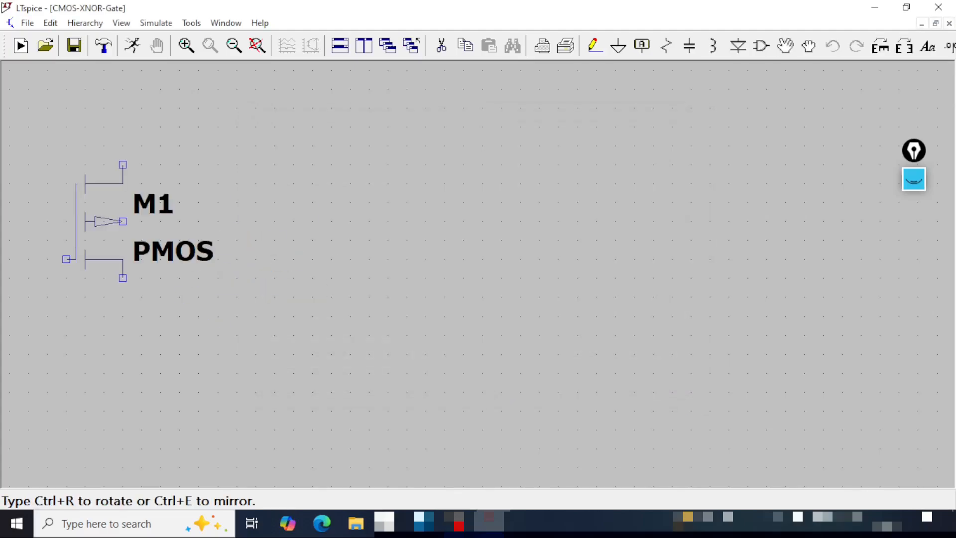
left_click(458, 144)
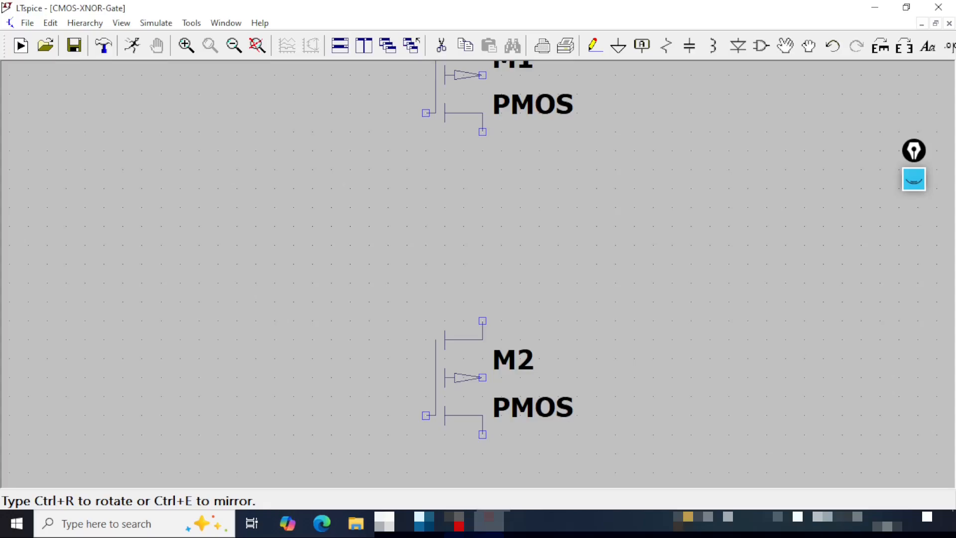
left_click(458, 373)
key("Escape")
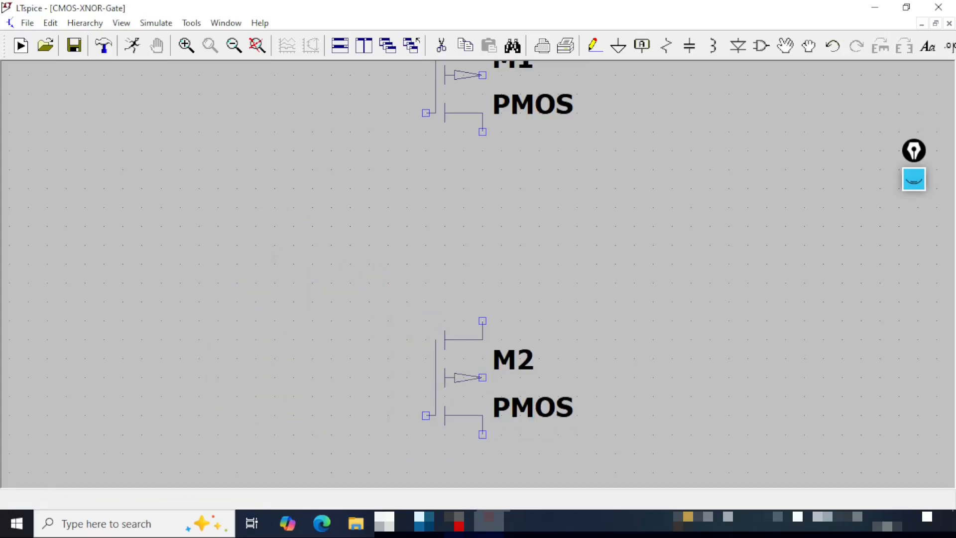
- Place two nmos4 transistors side by side below the PMOS pair, one to each side, and save the schematic
left_click(233, 45)
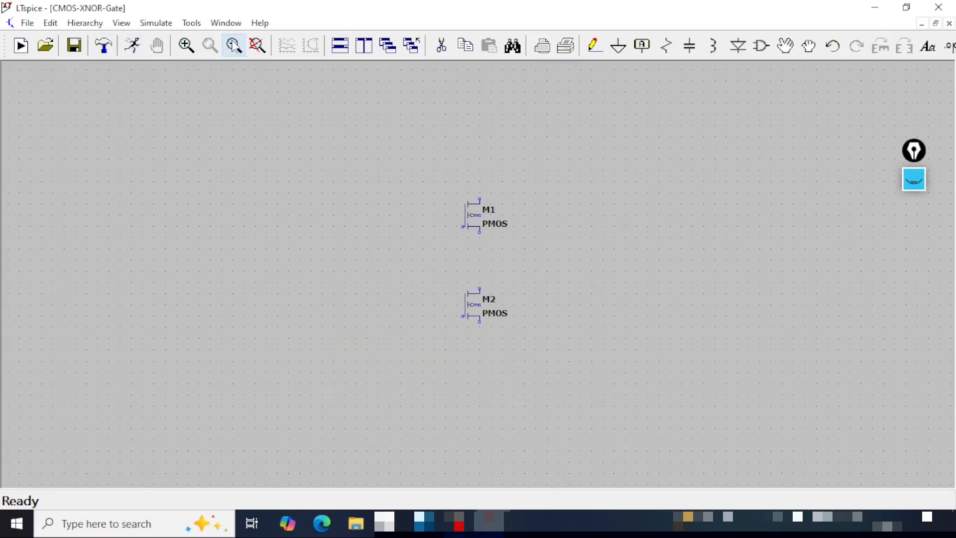
left_click_drag(595, 287, 536, 189)
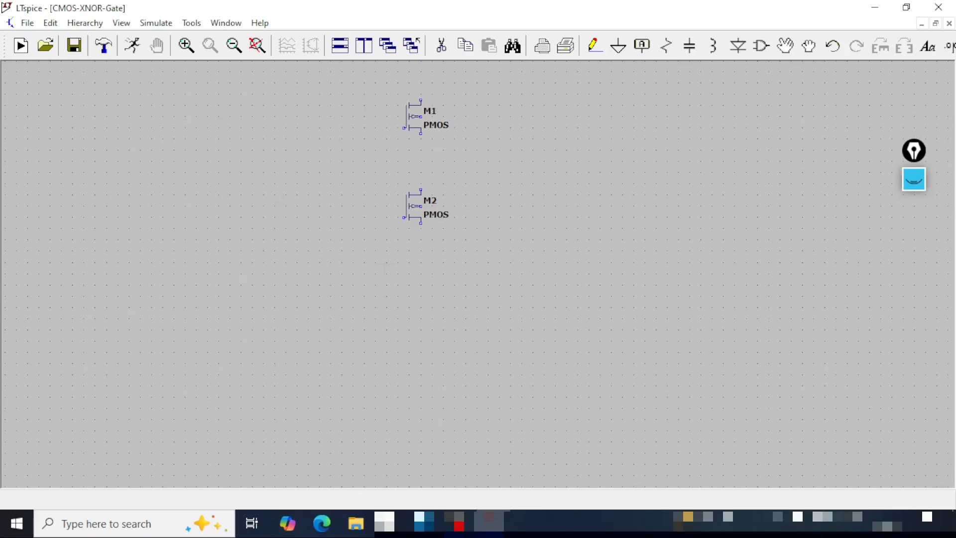
left_click(761, 45)
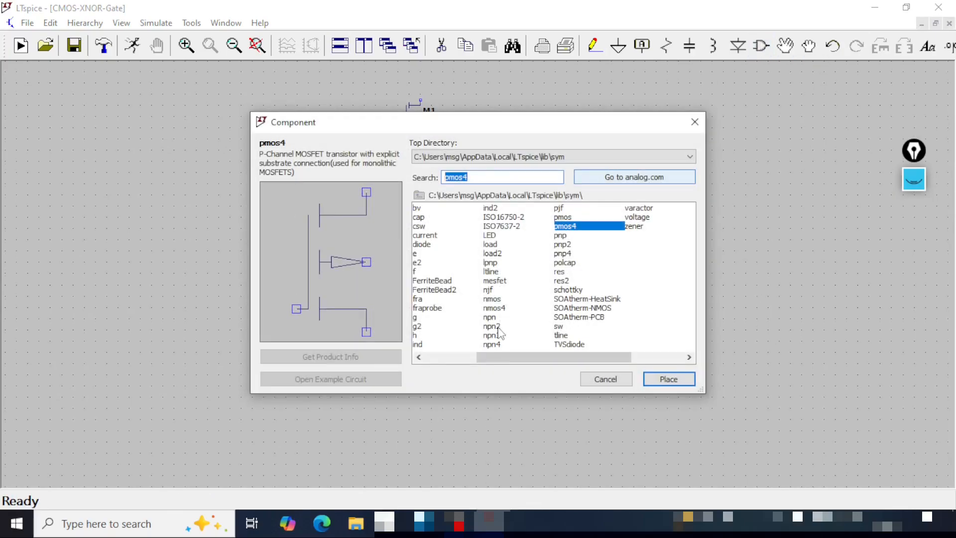
left_click(501, 308)
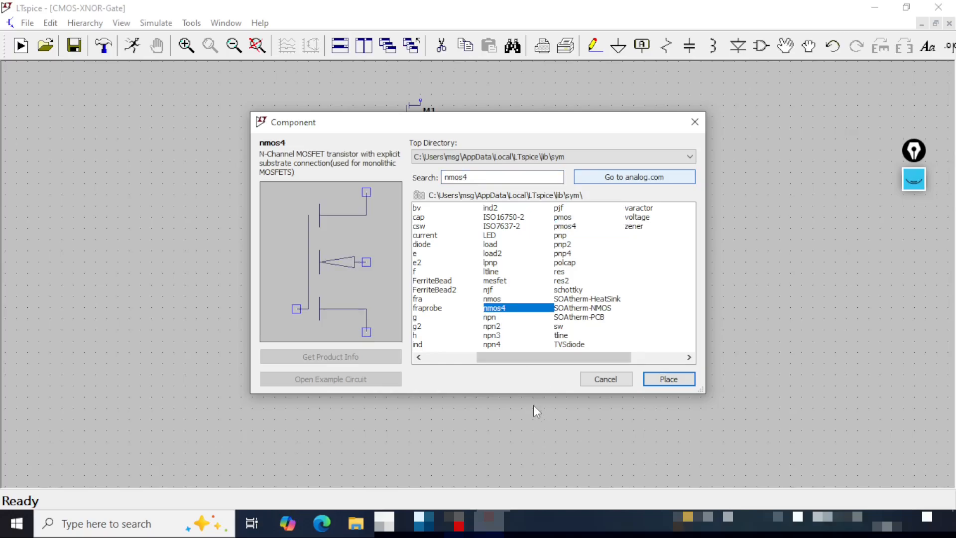
left_click(668, 379)
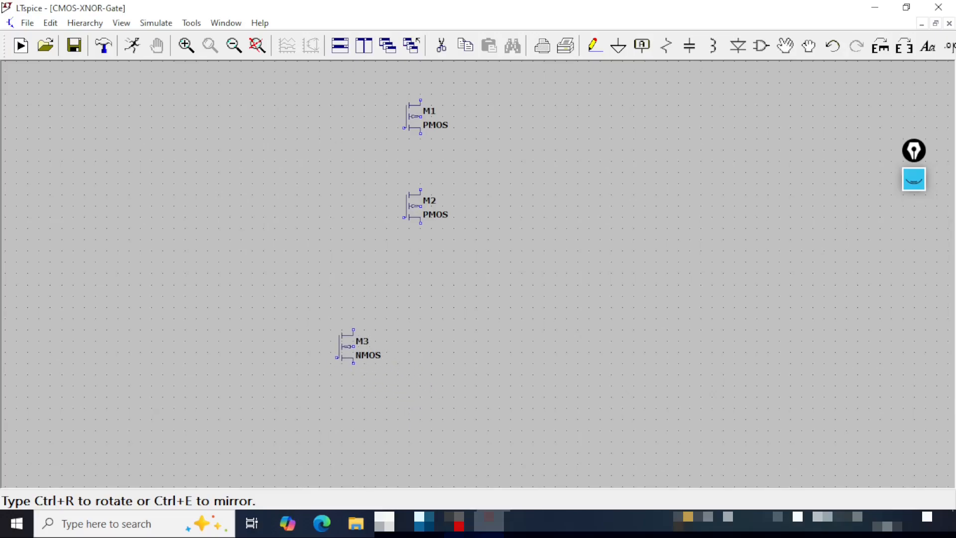
left_click(206, 313)
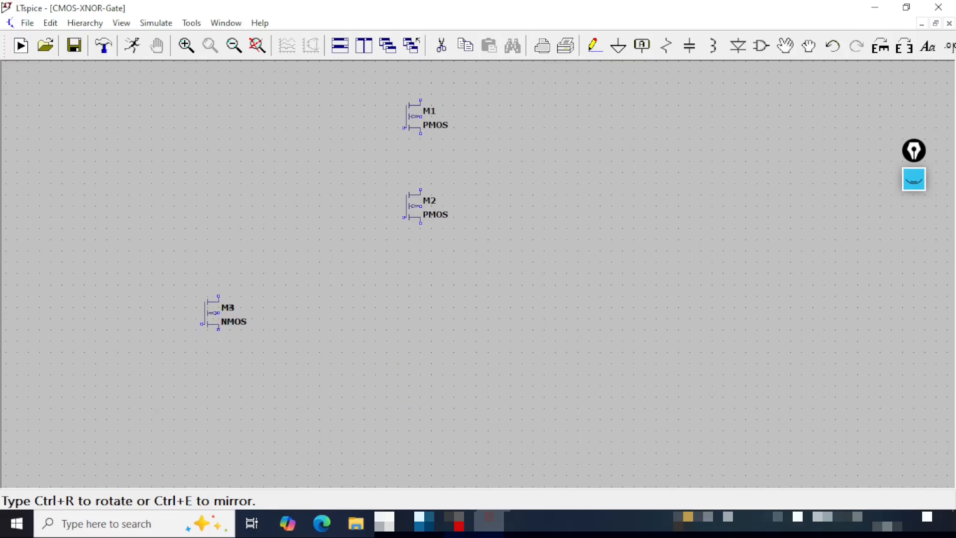
left_click(615, 313)
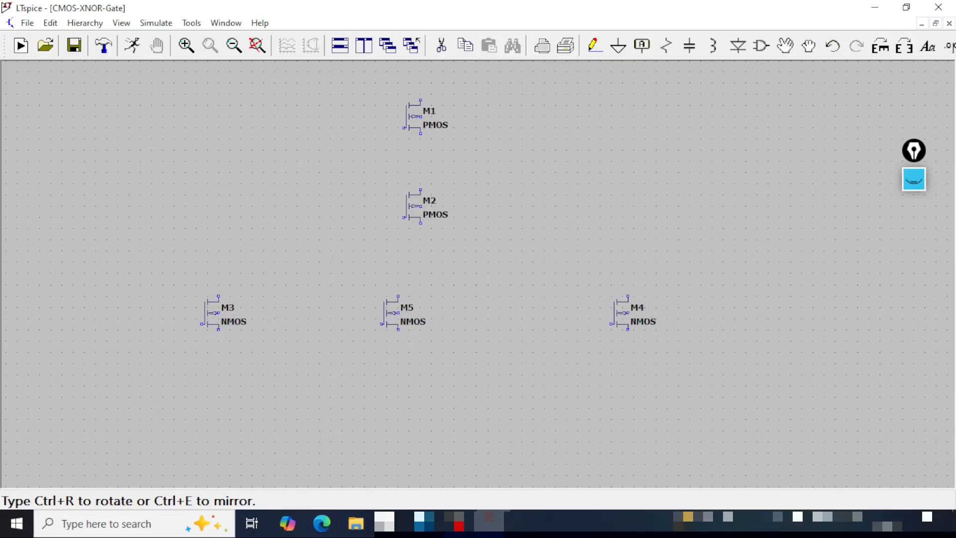
key("Escape")
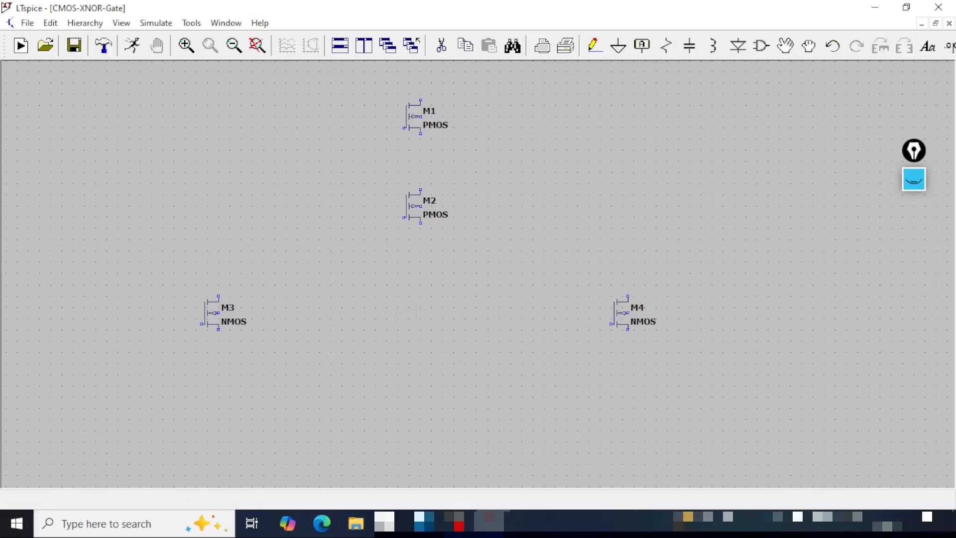
left_click(74, 46)
- Place one voltage source to the far left of the transistors
left_click_drag(490, 409, 634, 433)
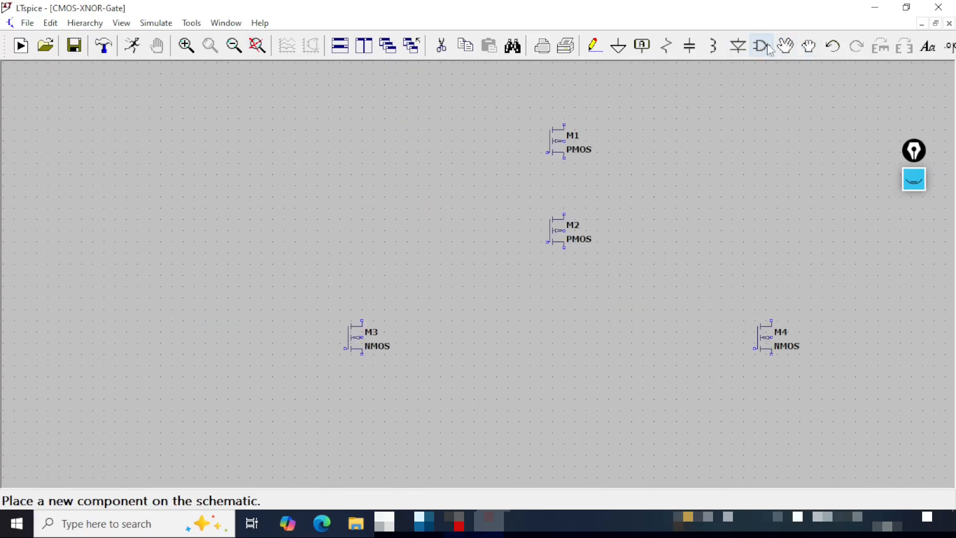
left_click(770, 50)
left_click_drag(518, 357, 660, 364)
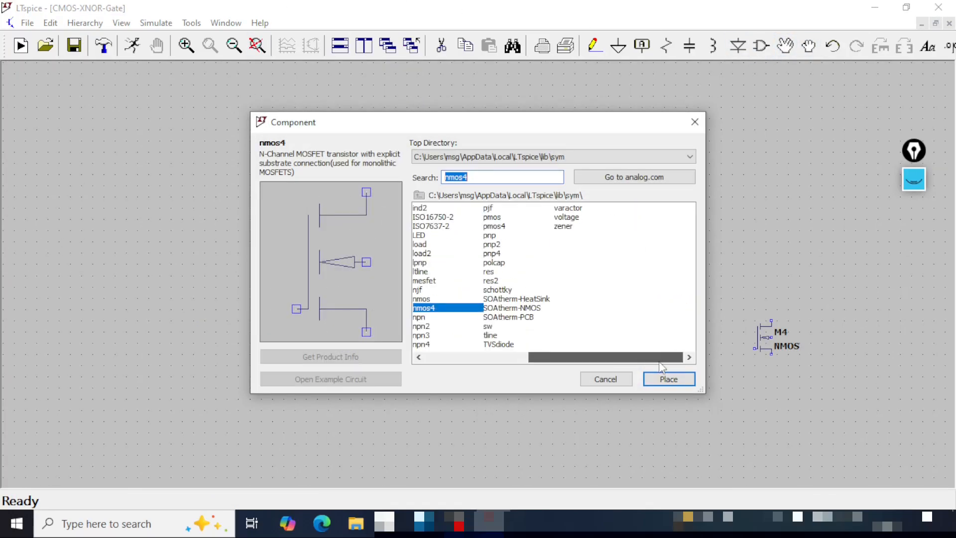
left_click(575, 218)
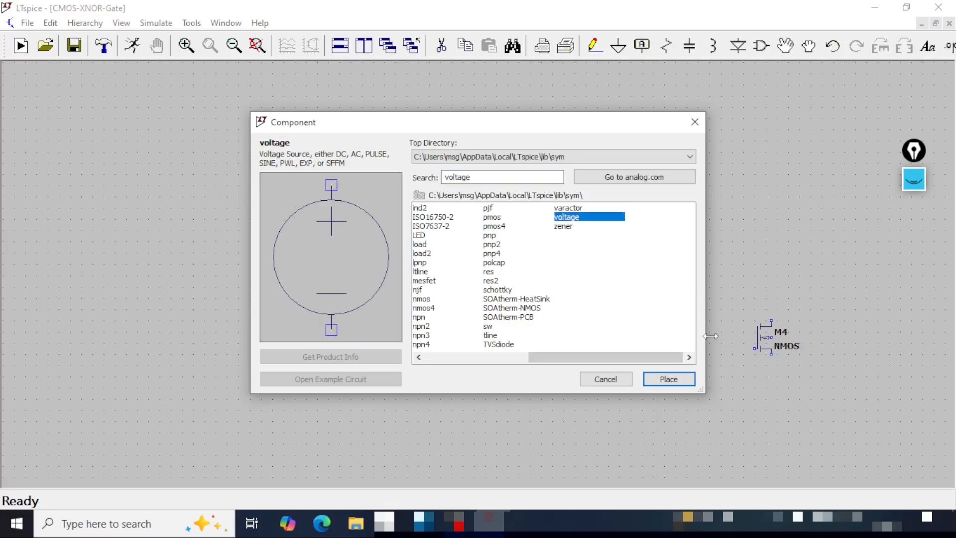
left_click(668, 378)
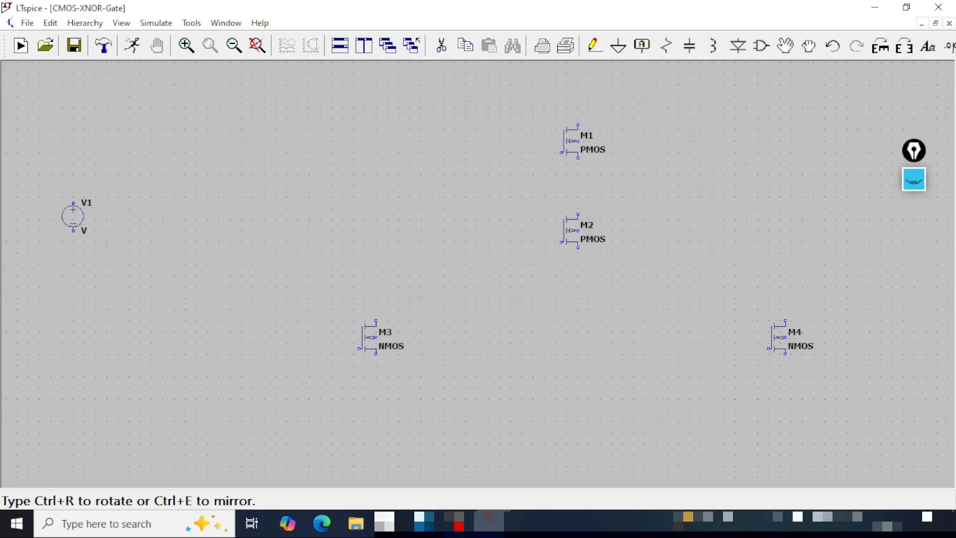
left_click(73, 210)
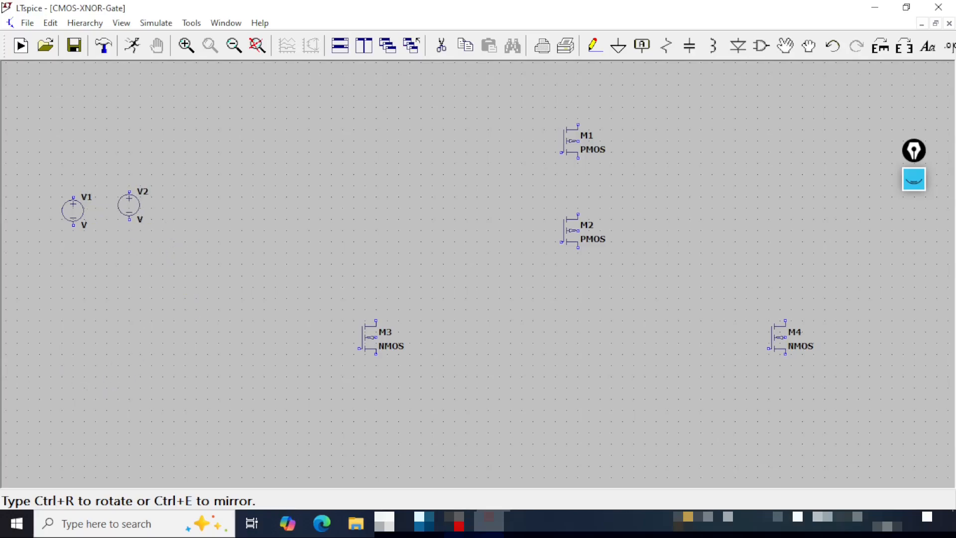
key("Escape")
- Wire the positive terminal of V1 through a supply rail above the transistors to the body terminal of M2
left_click(594, 46)
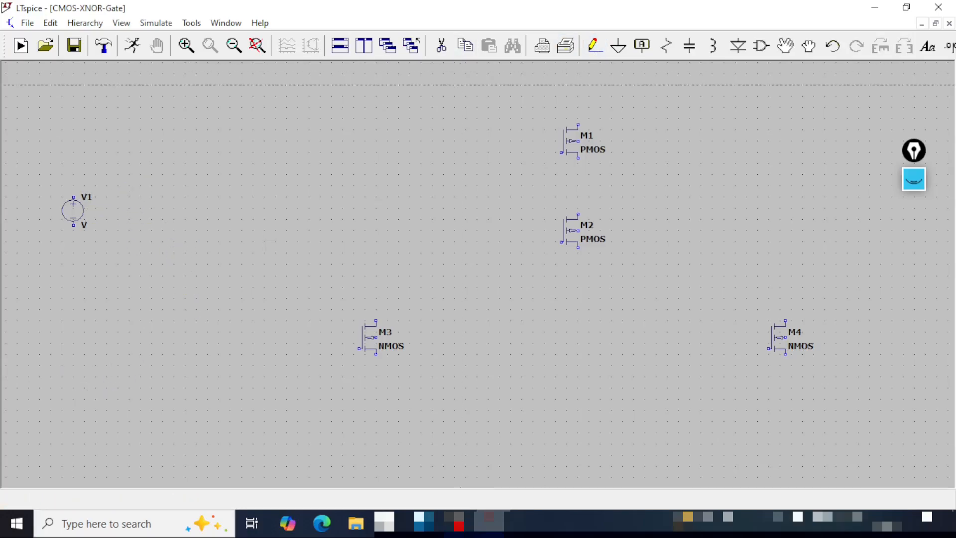
left_click(74, 199)
left_click(73, 95)
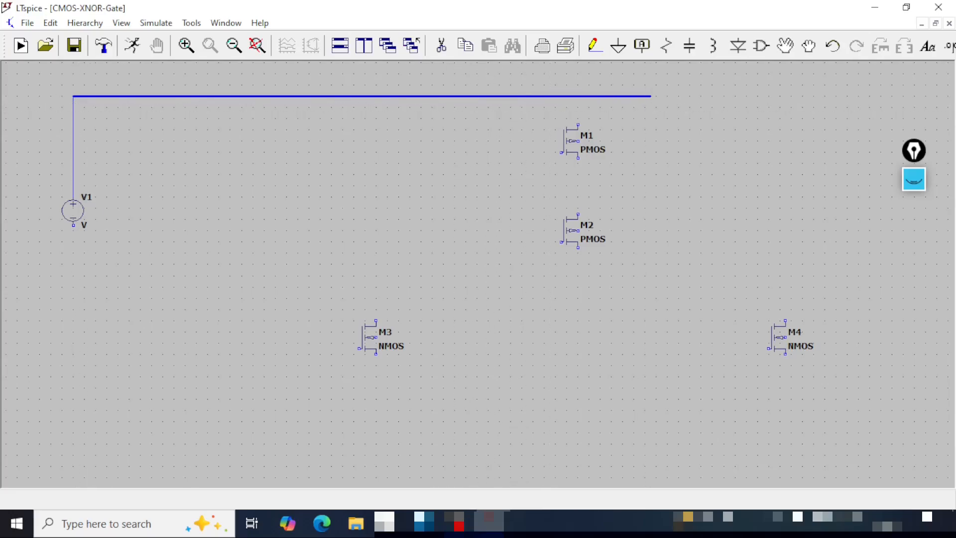
left_click(667, 96)
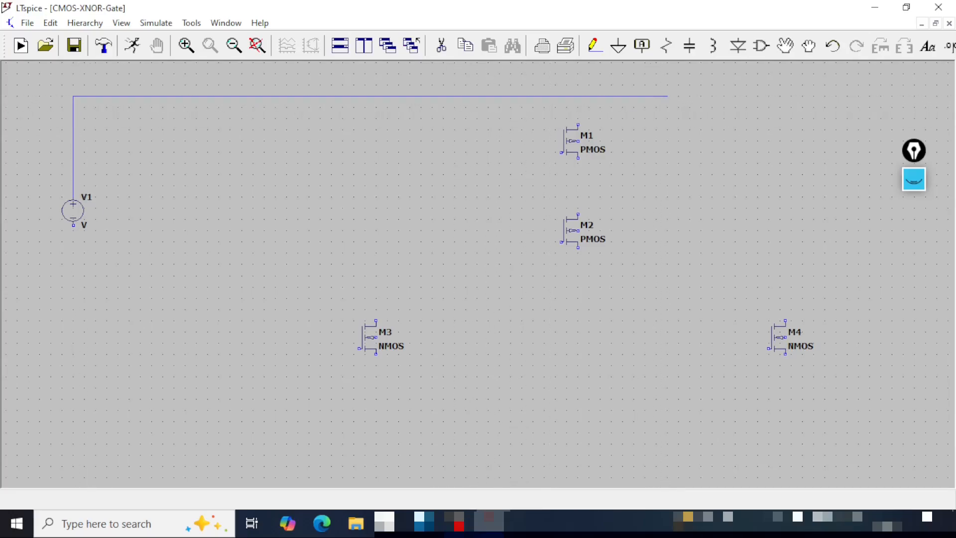
left_click(667, 230)
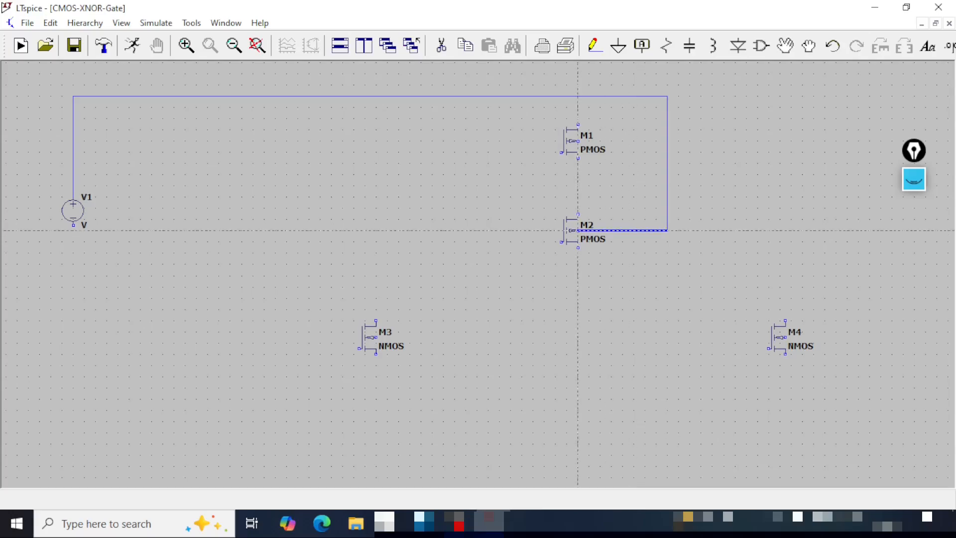
left_click(578, 230)
- Wire the body terminal of M1 up to the supply rail
left_click(578, 141)
left_click(640, 141)
left_click(641, 96)
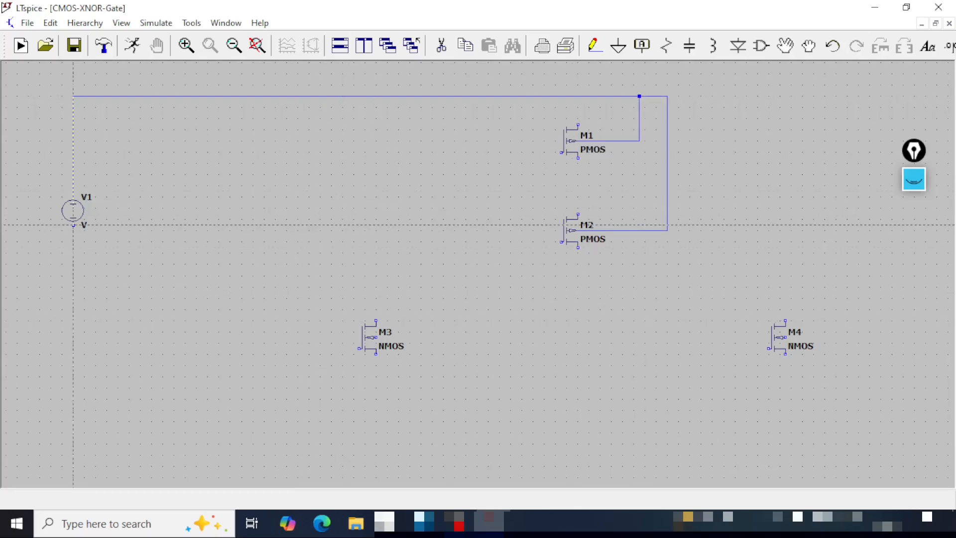
- Draw a ground rail from the negative terminal of V1 down and across beneath all the transistors
left_click(73, 225)
left_click(73, 449)
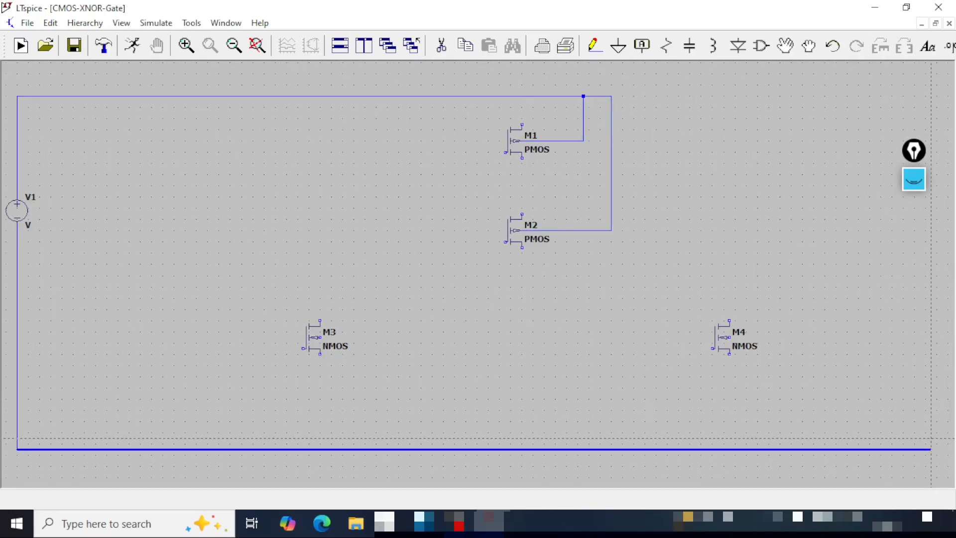
left_click(937, 449)
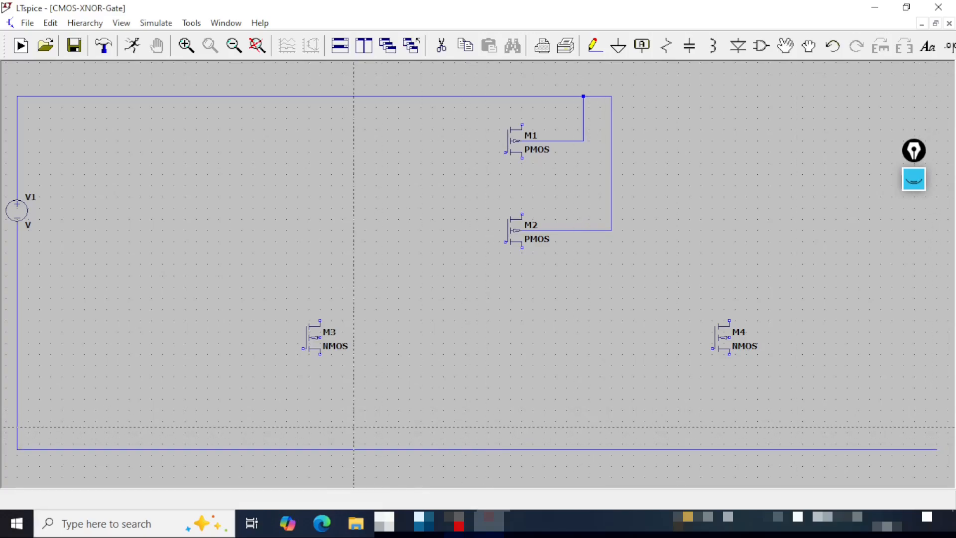
- Wire the body terminals of M3 and M4 down to the ground rail and save the schematic
left_click(319, 338)
left_click(410, 337)
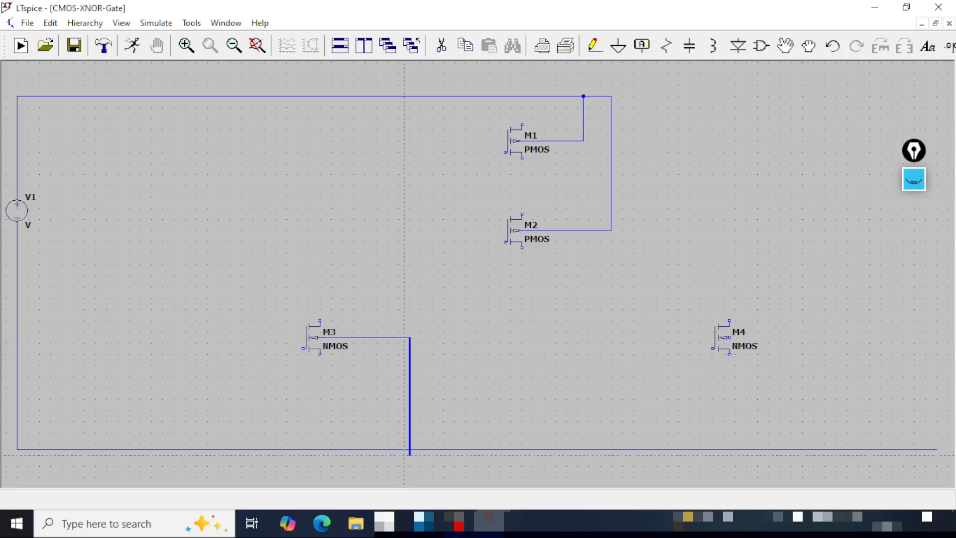
left_click(410, 450)
left_click(729, 338)
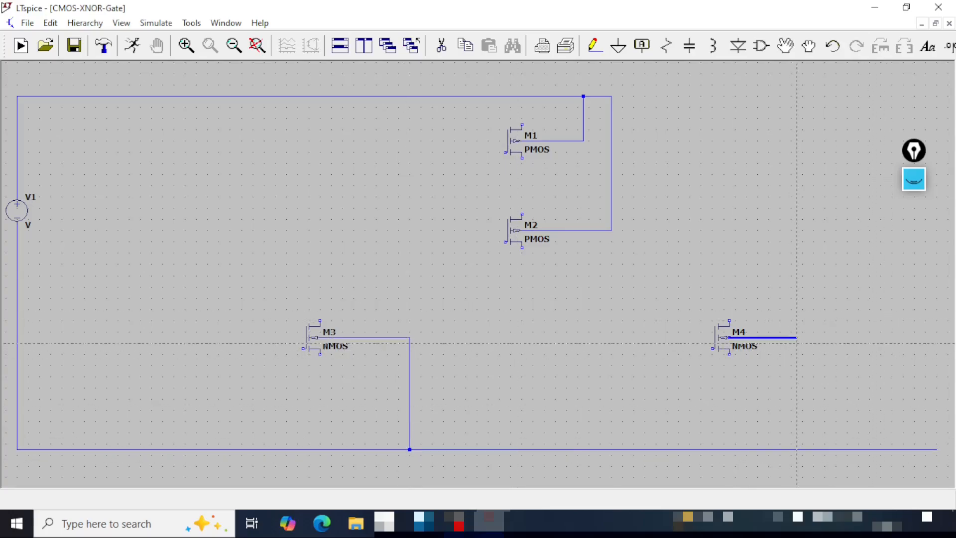
left_click(797, 337)
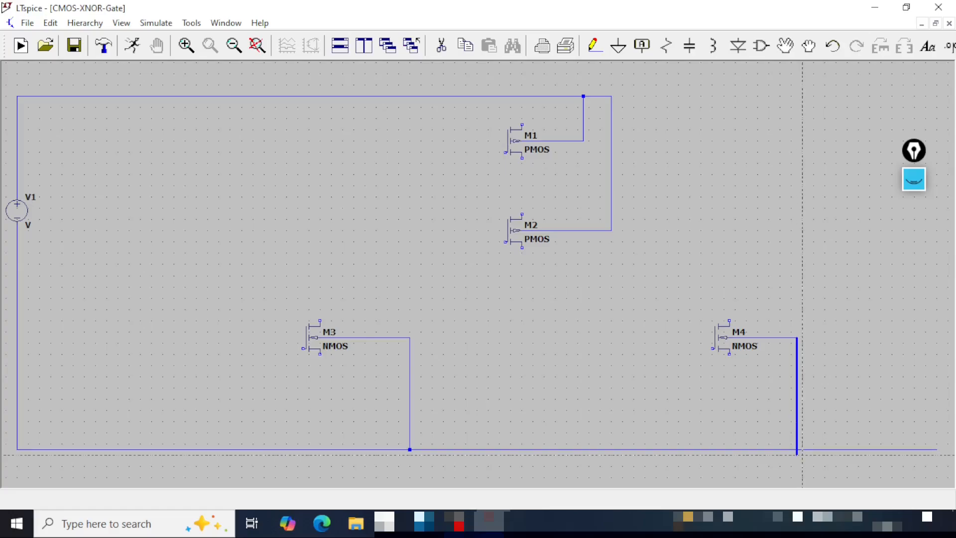
left_click(797, 449)
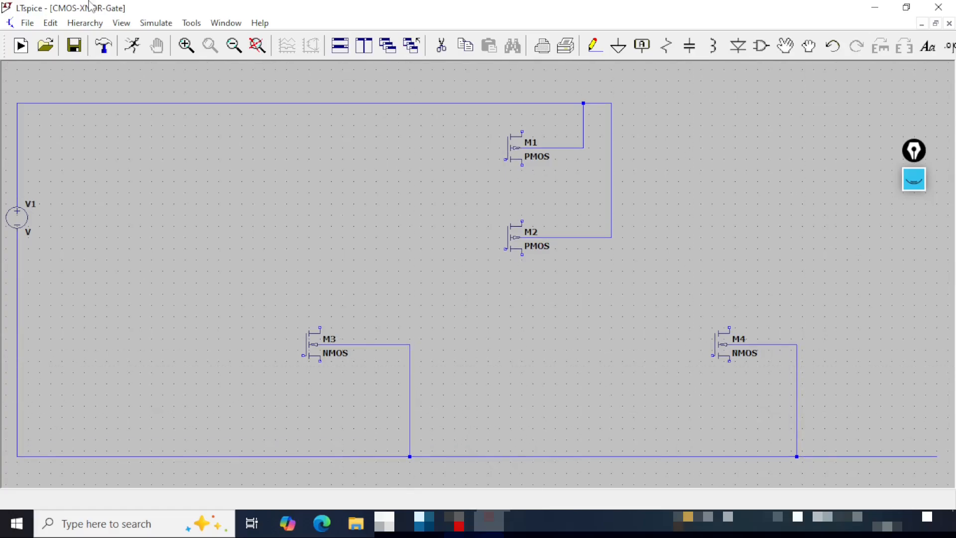
left_click(74, 45)
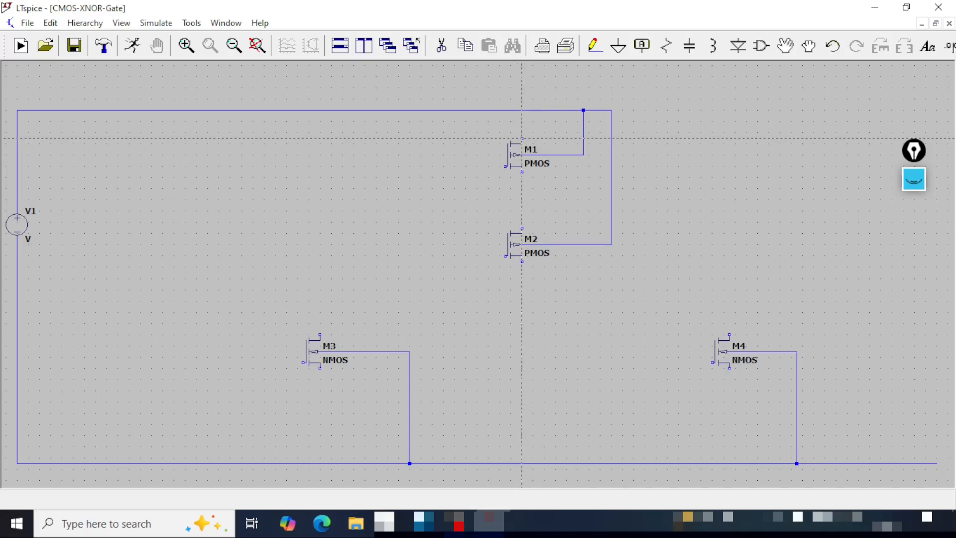
- Connect the upper terminal of M1 to the supply rail and join the upper terminals of M3 and M4 with a wire
left_click(522, 138)
left_click(525, 109)
left_click(321, 334)
left_click(730, 309)
left_click(729, 334)
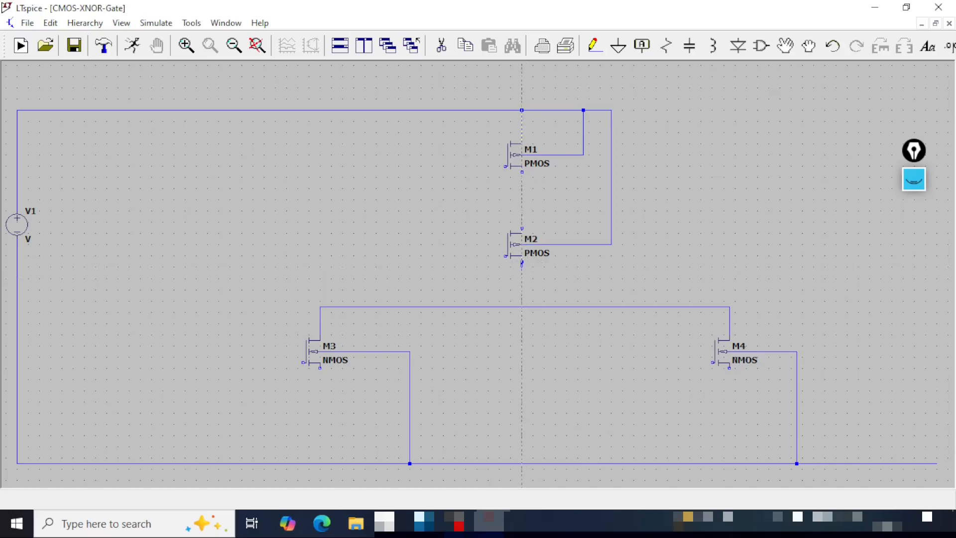
- Wire the lower terminal of M2 to the line joining M3 and M4, and connect M1 in series with M2
left_click(522, 264)
left_click(522, 307)
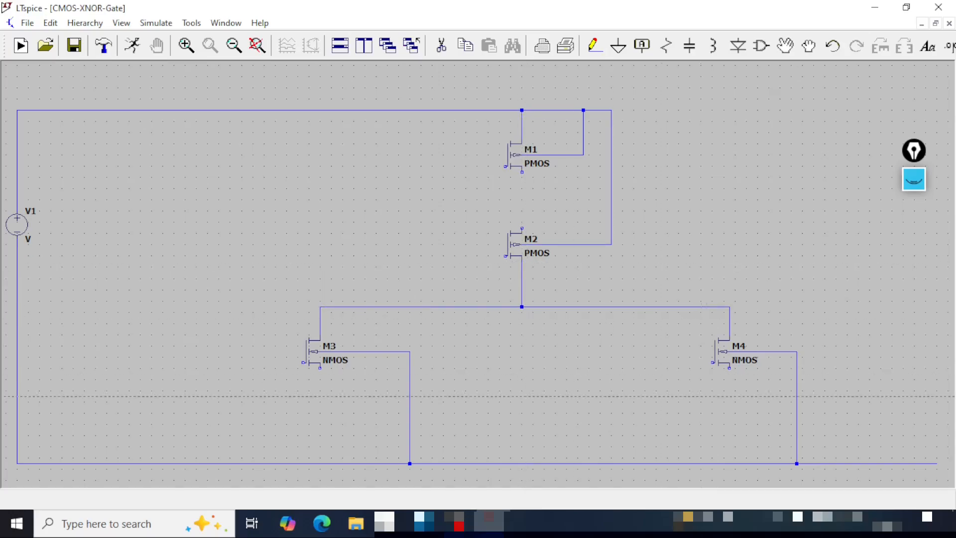
left_click(521, 172)
left_click(522, 228)
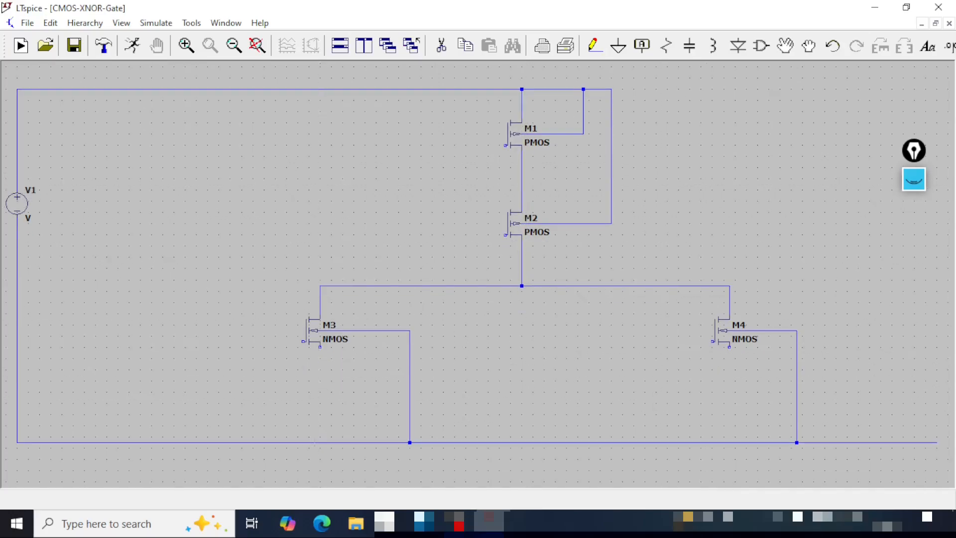
- Wire the lower terminal of M3 across to the gate of M4
left_click(320, 347)
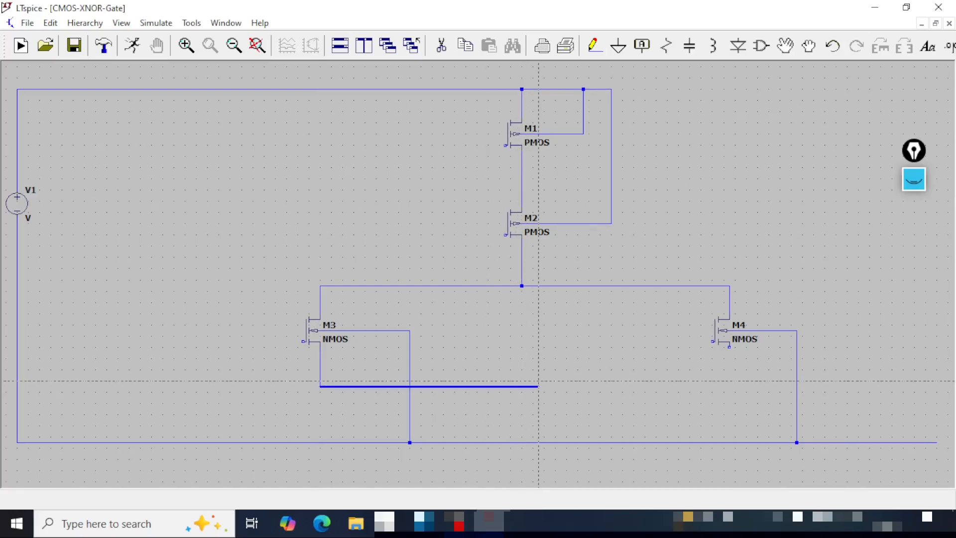
left_click(712, 385)
left_click(712, 341)
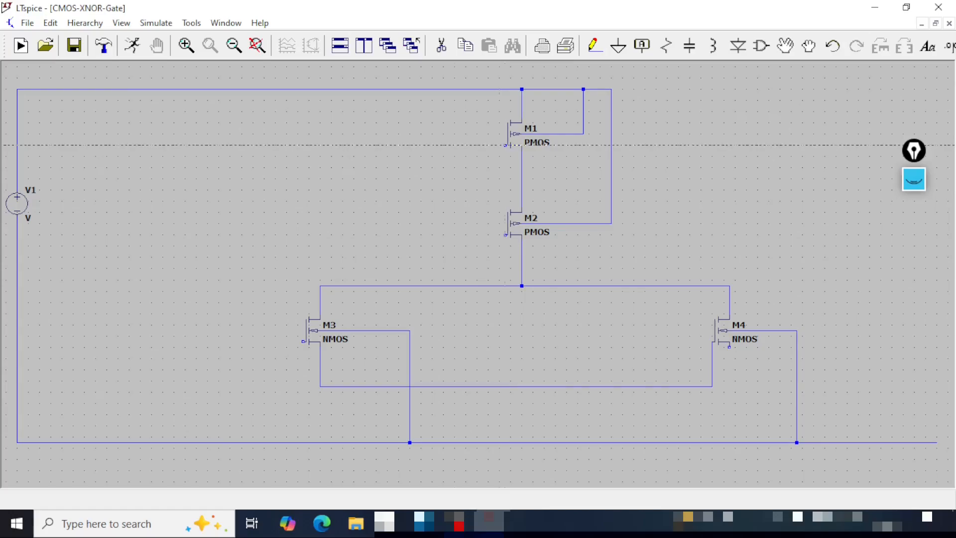
- Draw input wires from the gates of M1 and M2 out toward V1, ending each with a short downward stub
left_click(507, 145)
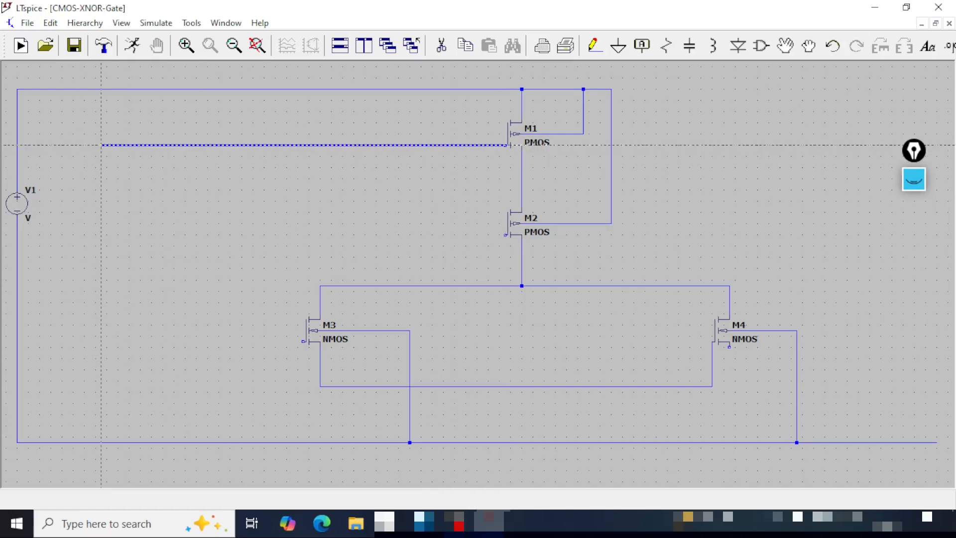
left_click(101, 145)
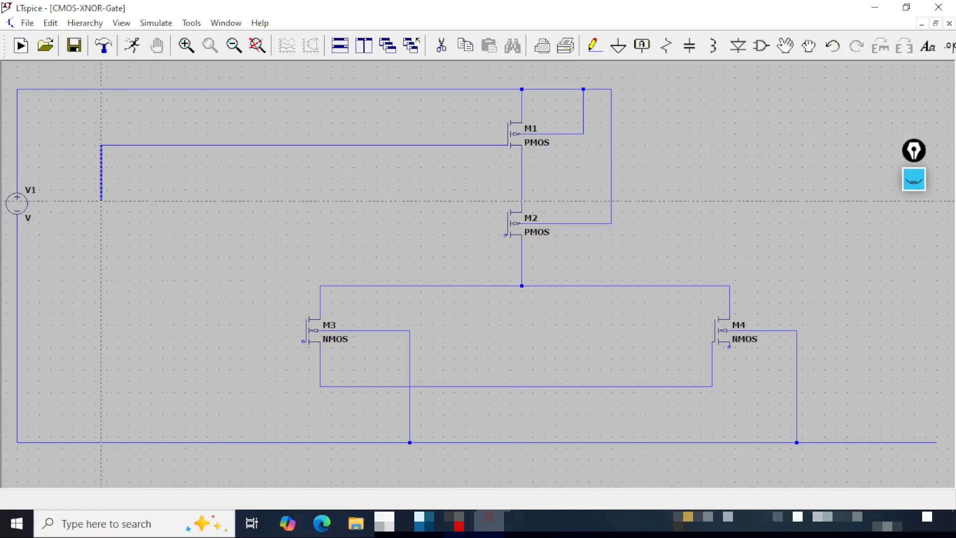
right_click(101, 189)
left_click(505, 235)
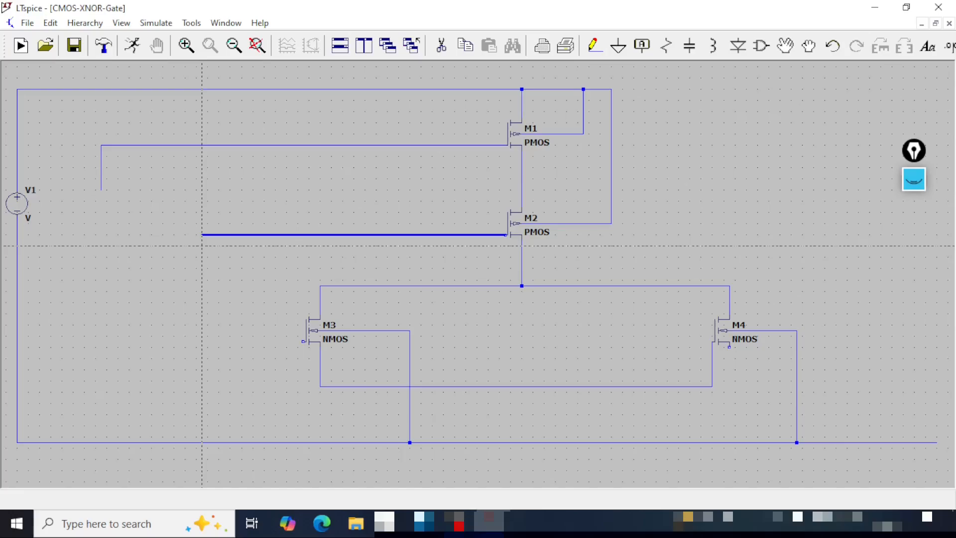
left_click(202, 237)
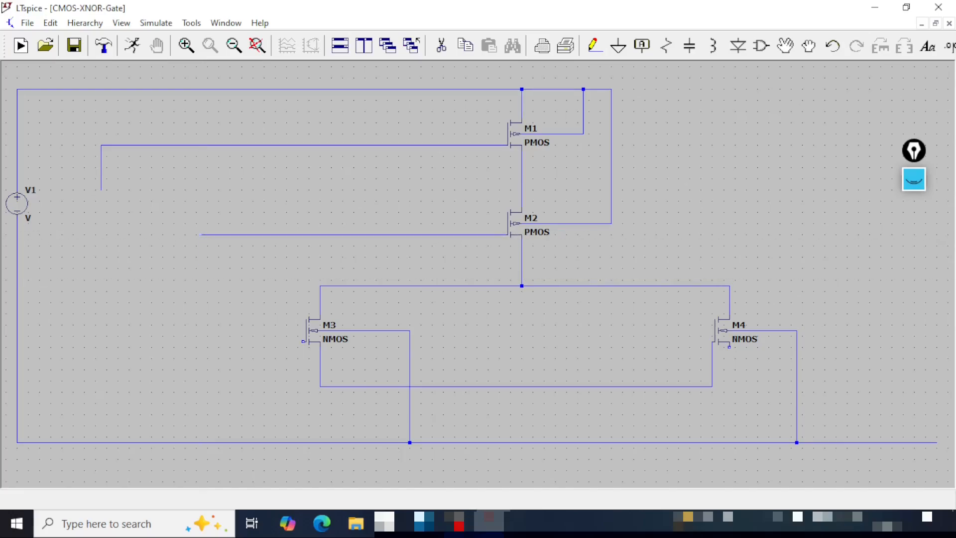
left_click(201, 257)
right_click(214, 285)
- Wire the lower terminal of M4 around to the gate of M3 and on up to the gate wire of M2
left_click(729, 347)
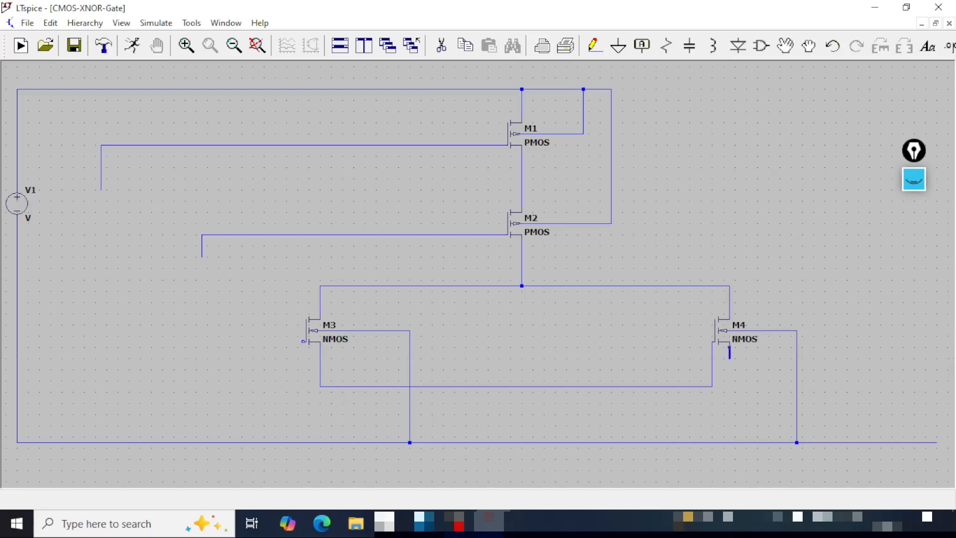
left_click(730, 420)
left_click(292, 420)
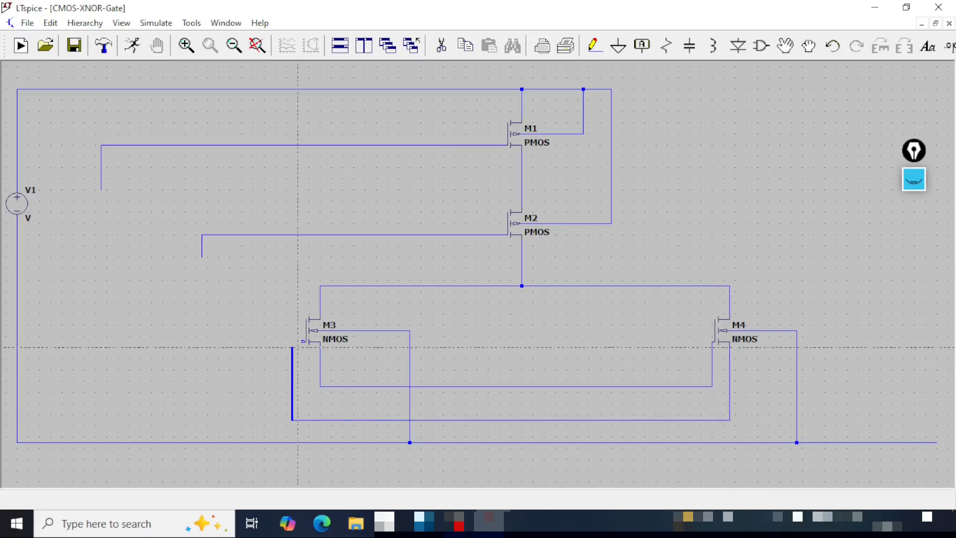
left_click(292, 342)
left_click(308, 341)
left_click(293, 341)
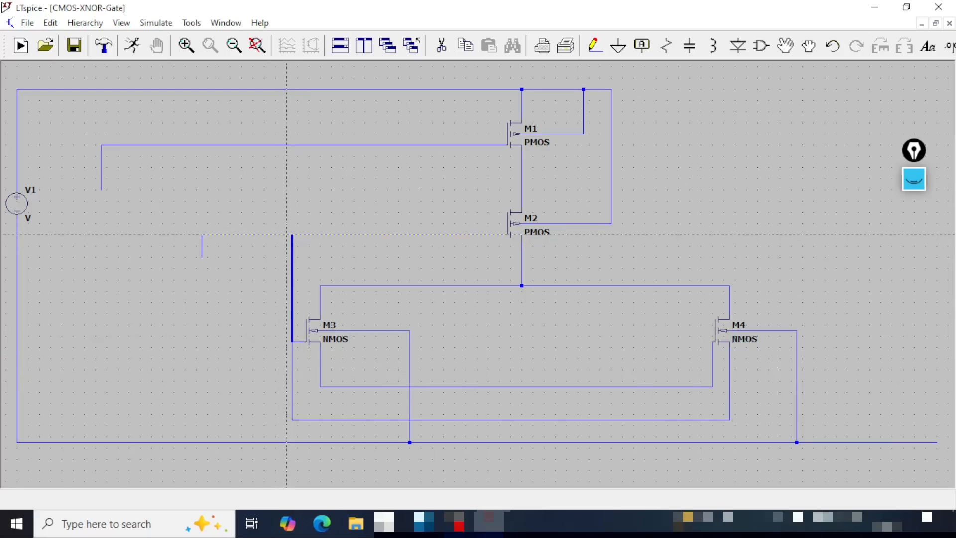
left_click(292, 235)
left_click(292, 235)
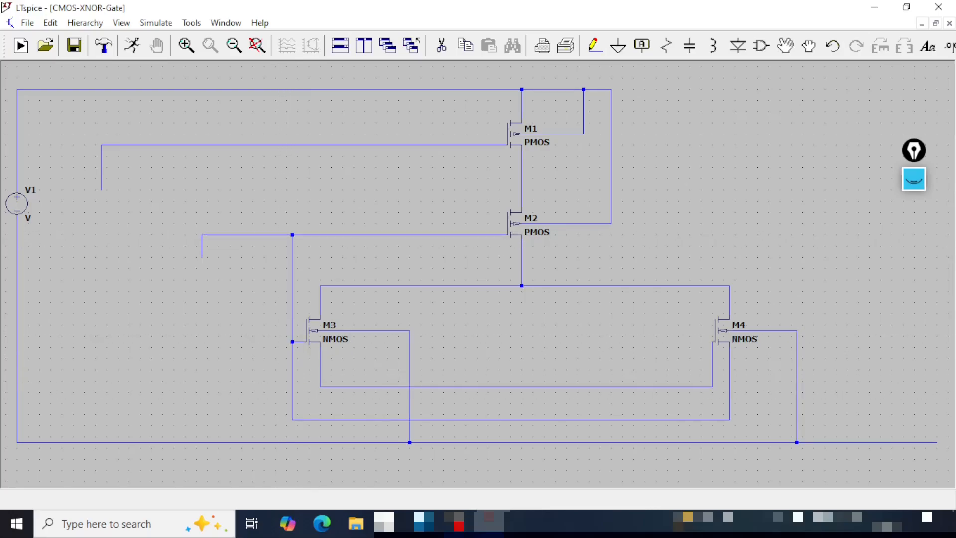
- Connect the wire at the lower terminal of M3 up to the gate wire of M1
left_click(320, 386)
left_click(275, 384)
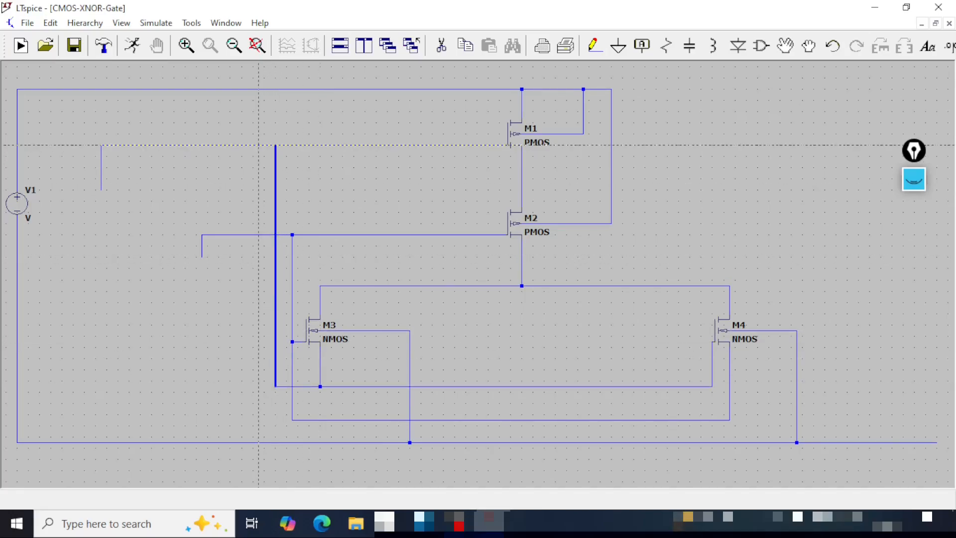
left_click(275, 145)
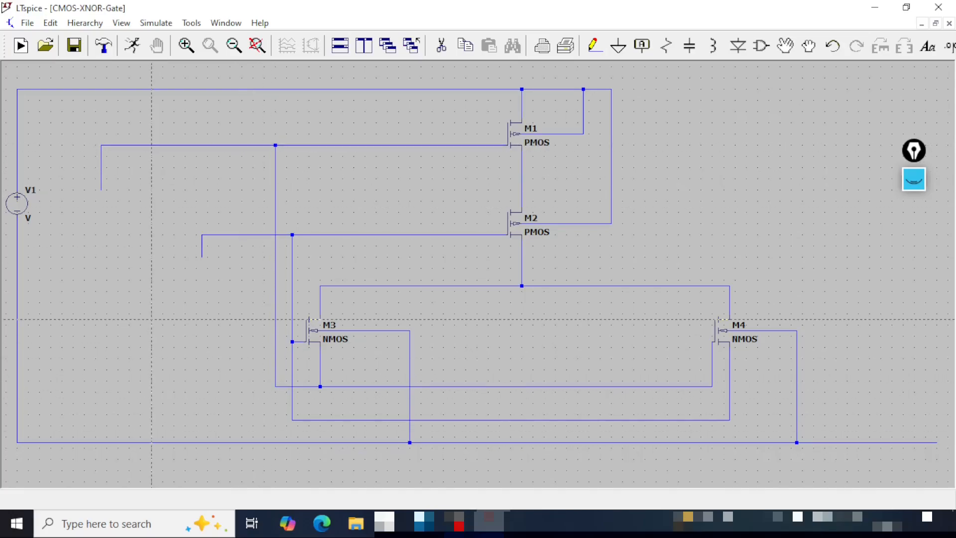
key("Escape")
- Place two voltage sources at the free ends of the M1 and M2 gate wires
left_click(765, 52)
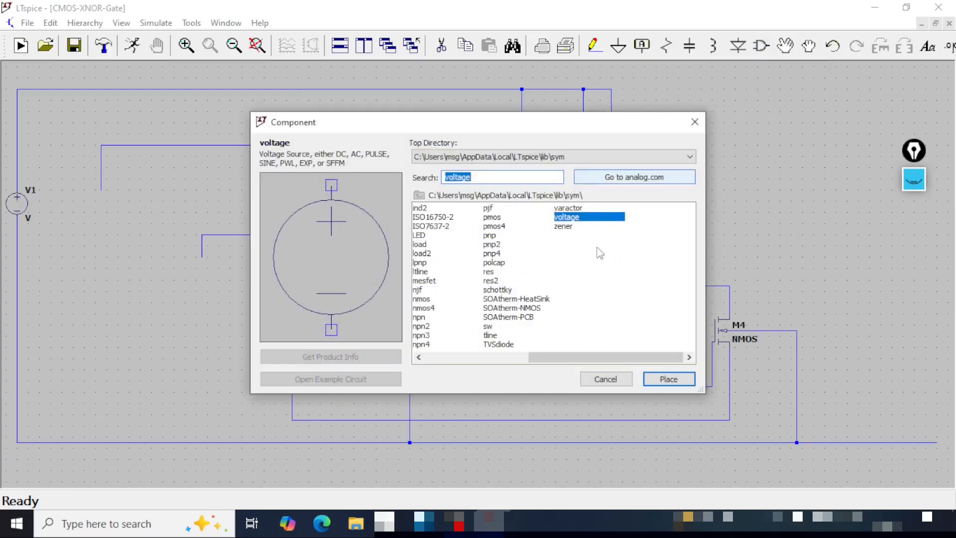
left_click(669, 379)
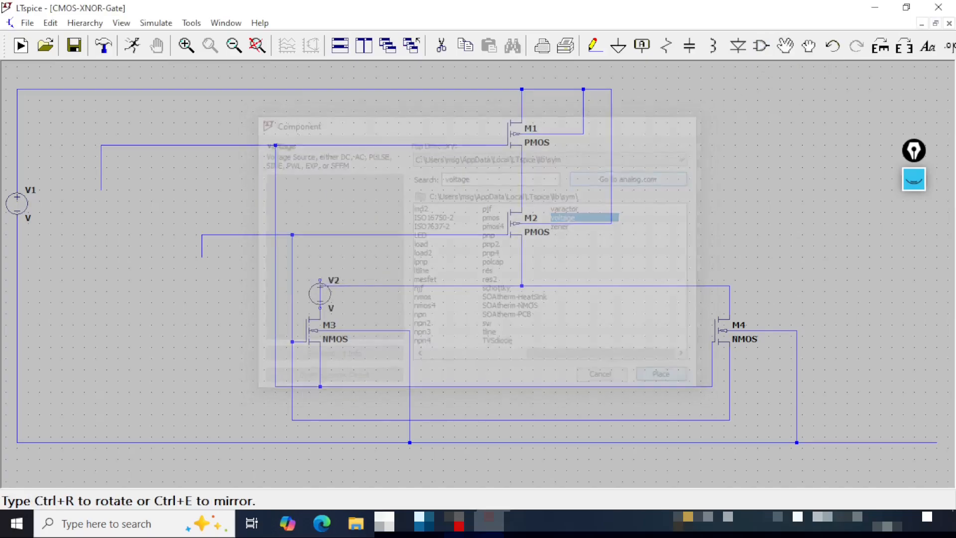
left_click(101, 203)
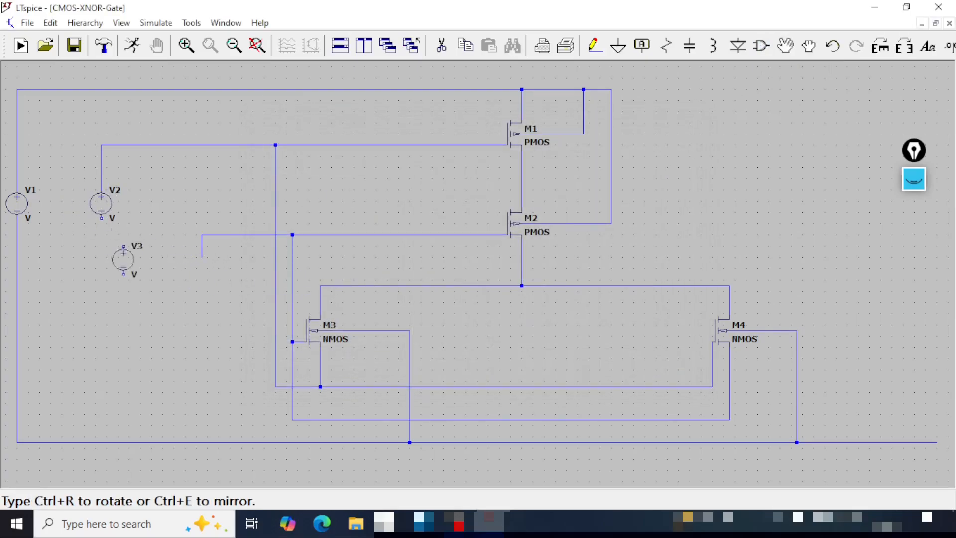
left_click(202, 271)
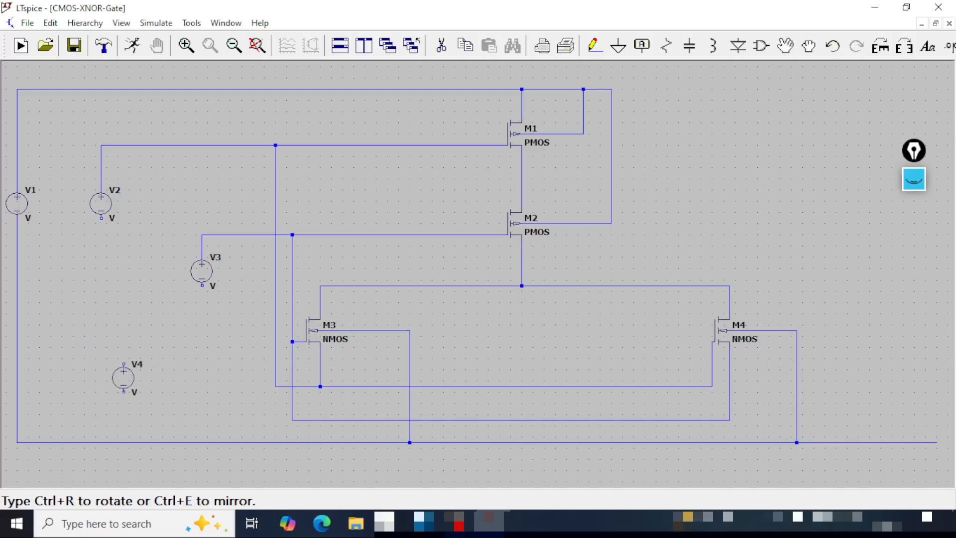
key("Escape")
- Wire the negative terminals of V2 and V3 down to the ground rail and save the schematic
left_click(594, 45)
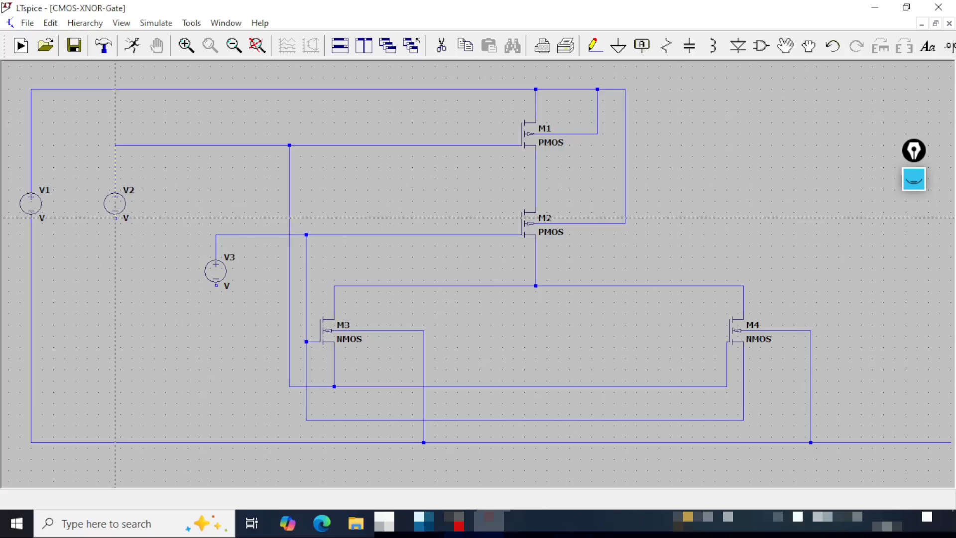
left_click(115, 217)
left_click(115, 442)
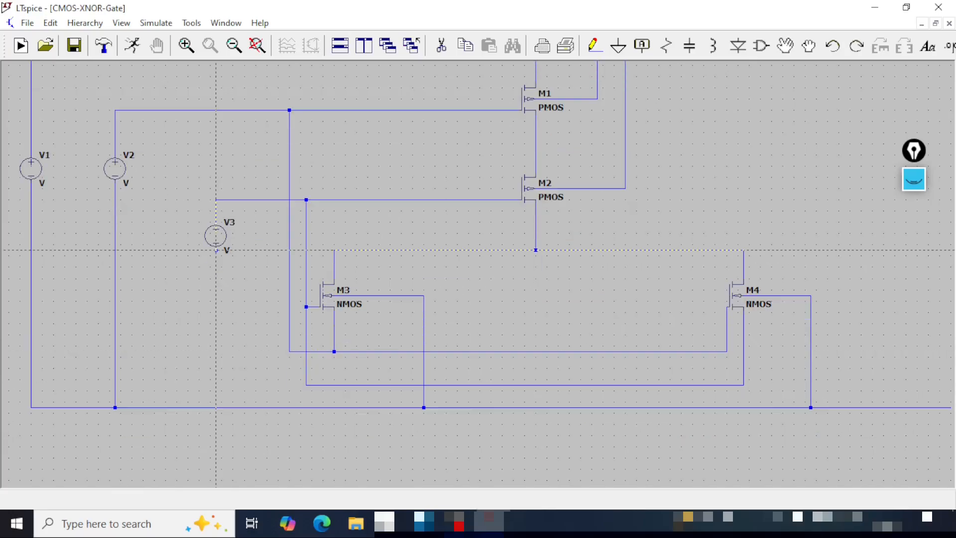
left_click(215, 250)
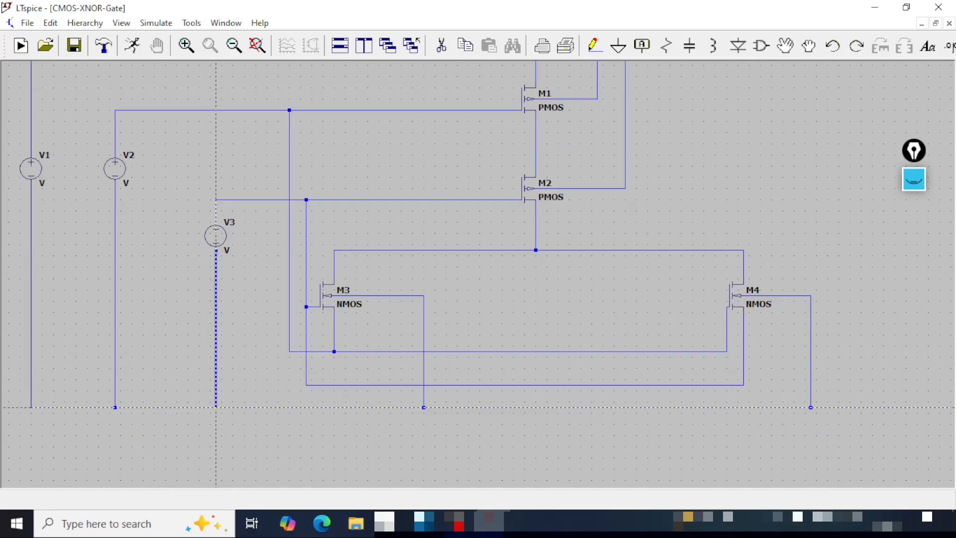
left_click(215, 407)
key("Escape")
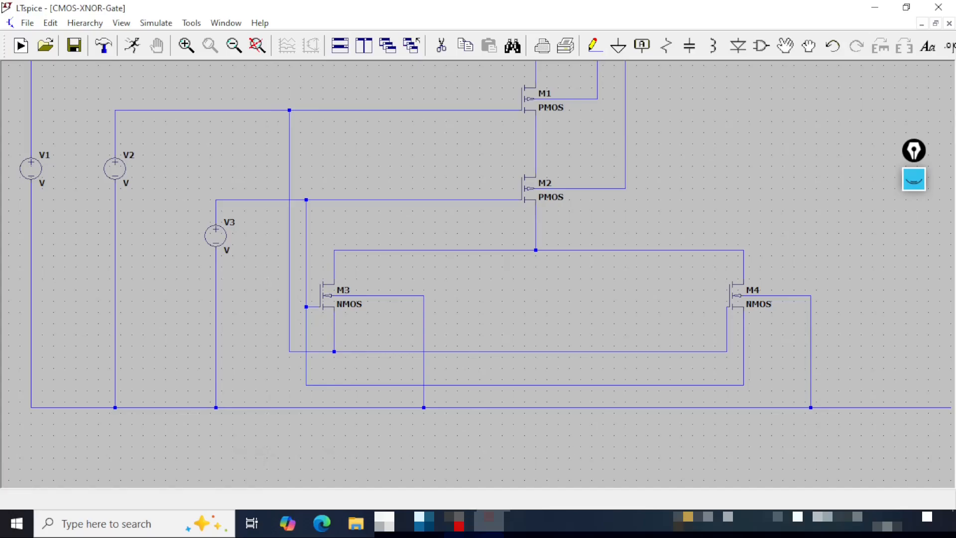
left_click(75, 48)
- Place a ground symbol just below the ground rail near M3 and wire it to the rail
left_click(618, 46)
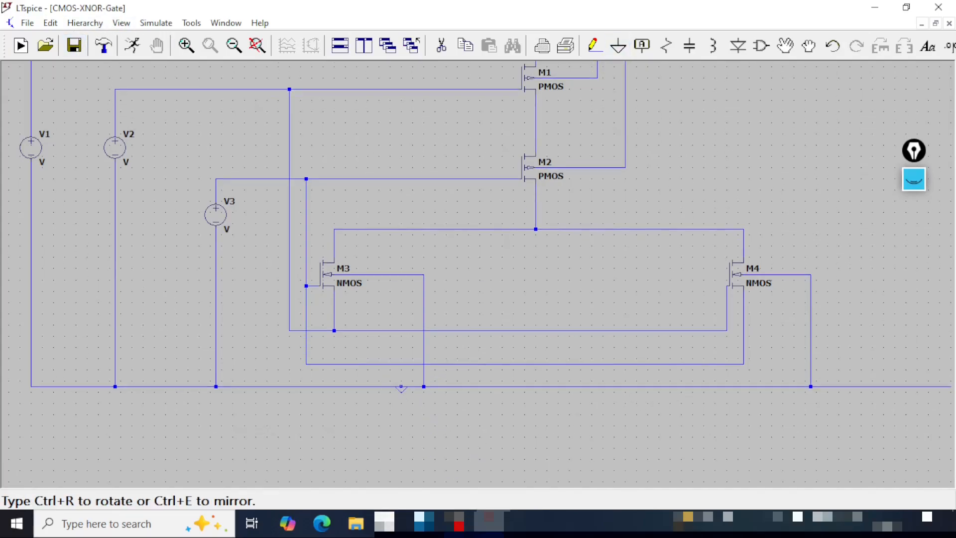
left_click(373, 409)
left_click(595, 46)
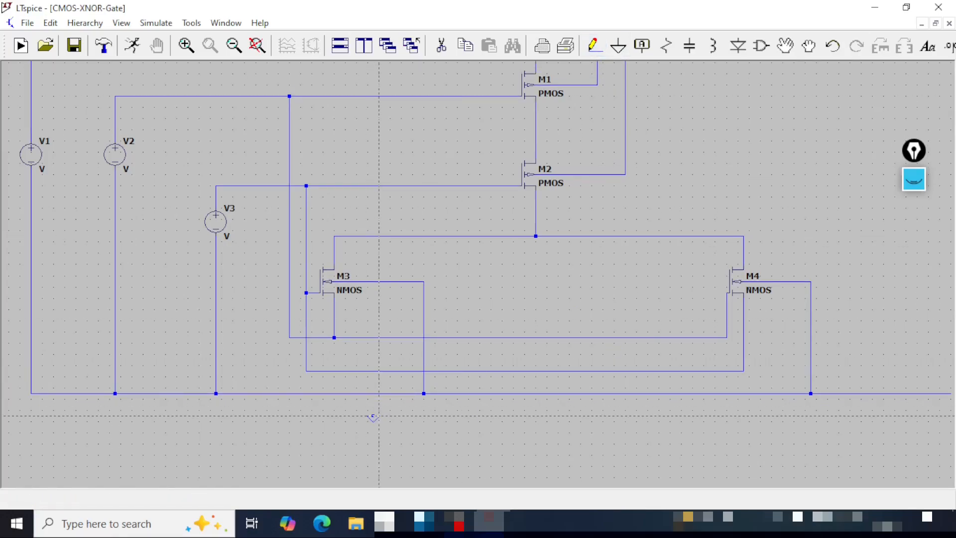
left_click(374, 410)
left_click(373, 393)
key("Escape")
- Place a resistor beyond M4, directly above the open end of the ground rail
left_click_drag(794, 442, 505, 441)
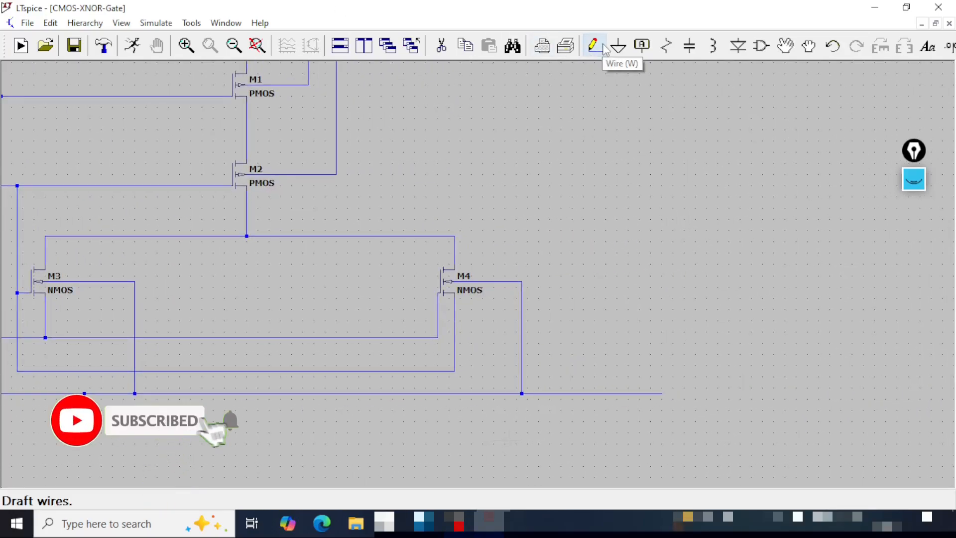
left_click(677, 48)
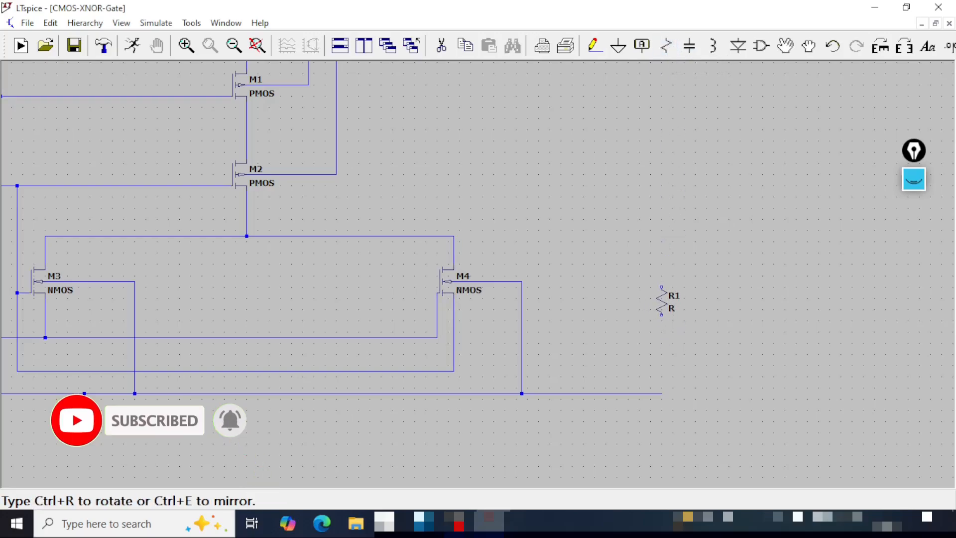
left_click(661, 300)
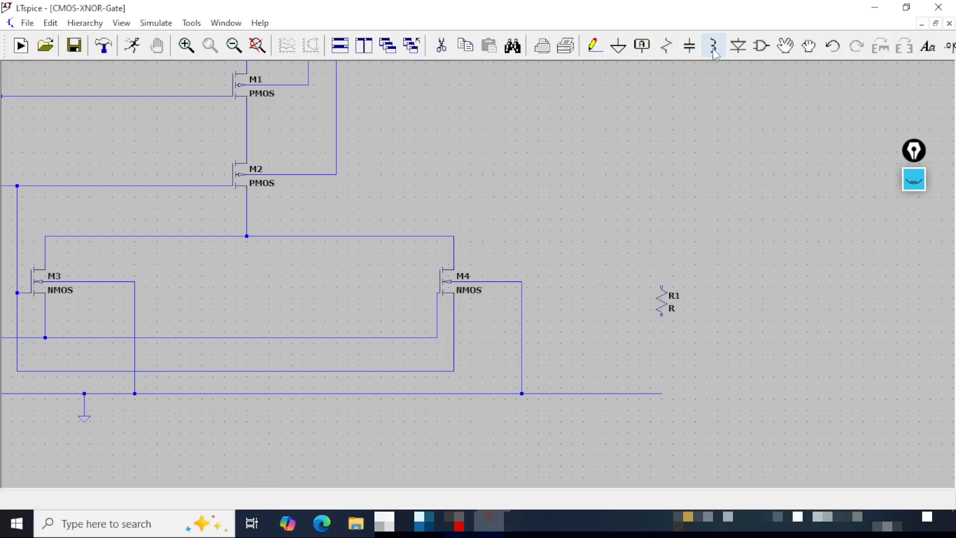
- Wire the resistor between the end of the ground rail and the output node at the upper terminal of M4
left_click(594, 46)
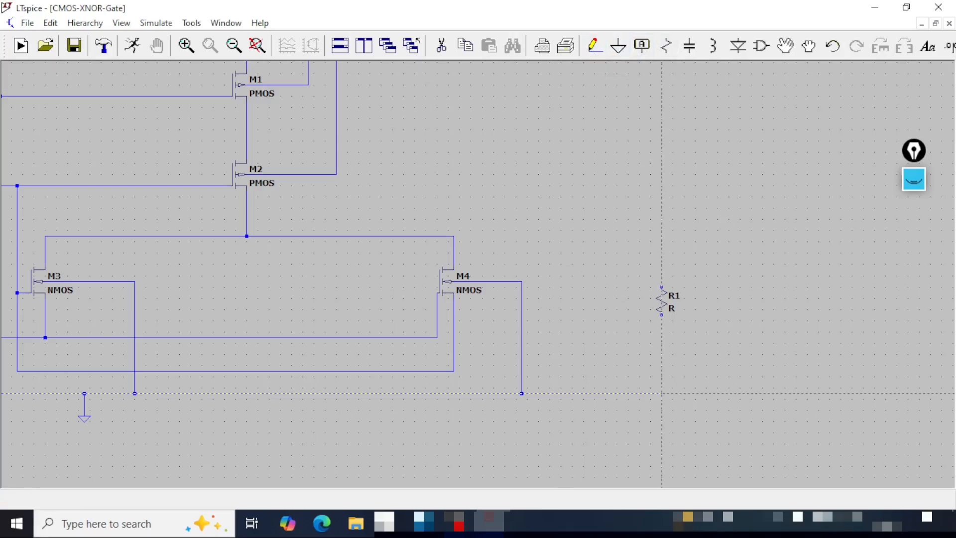
left_click(662, 394)
left_click(661, 315)
left_click(662, 287)
left_click(662, 236)
left_click(454, 236)
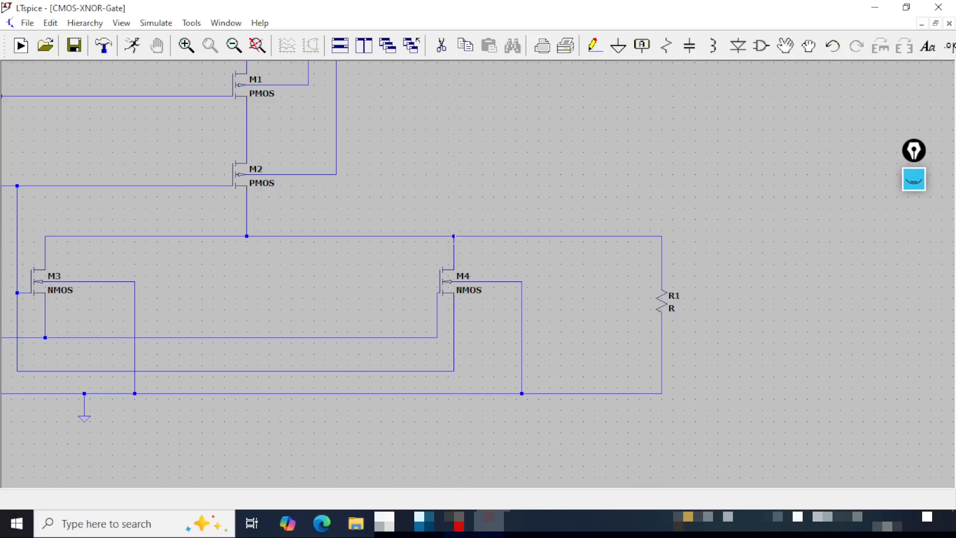
key("Escape")
left_click_drag(164, 439, 451, 488)
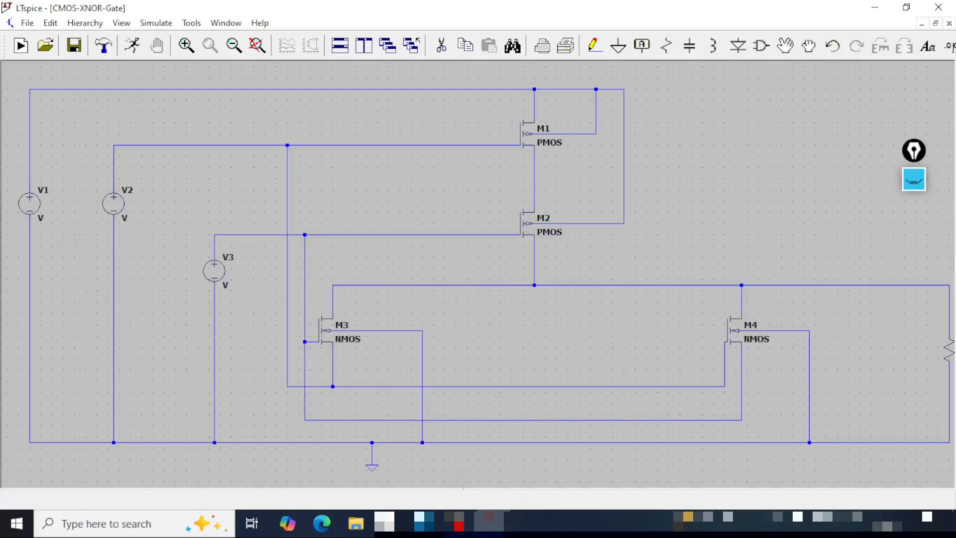
left_click(258, 46)
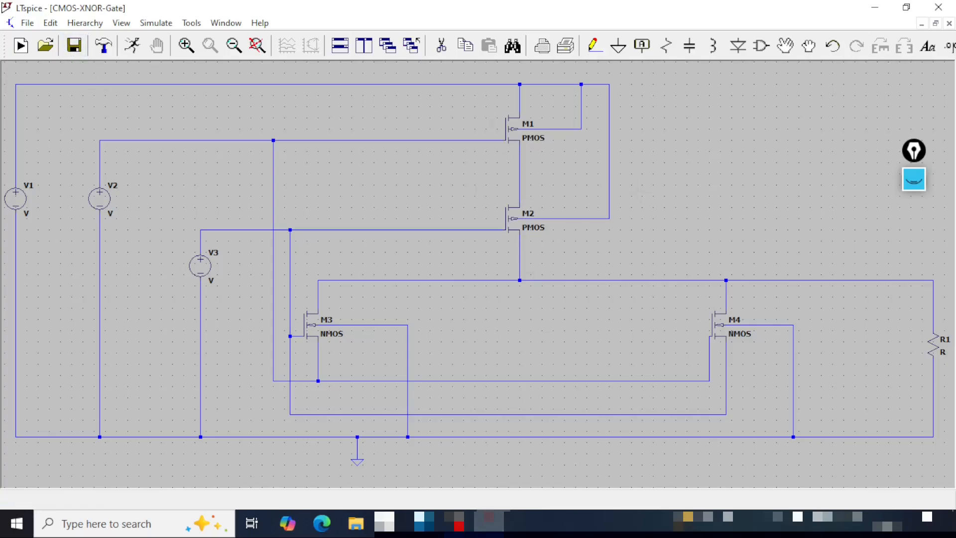
- Set transistor M1's channel length to 20u and width to 200u
right_click(513, 131)
left_click(514, 194)
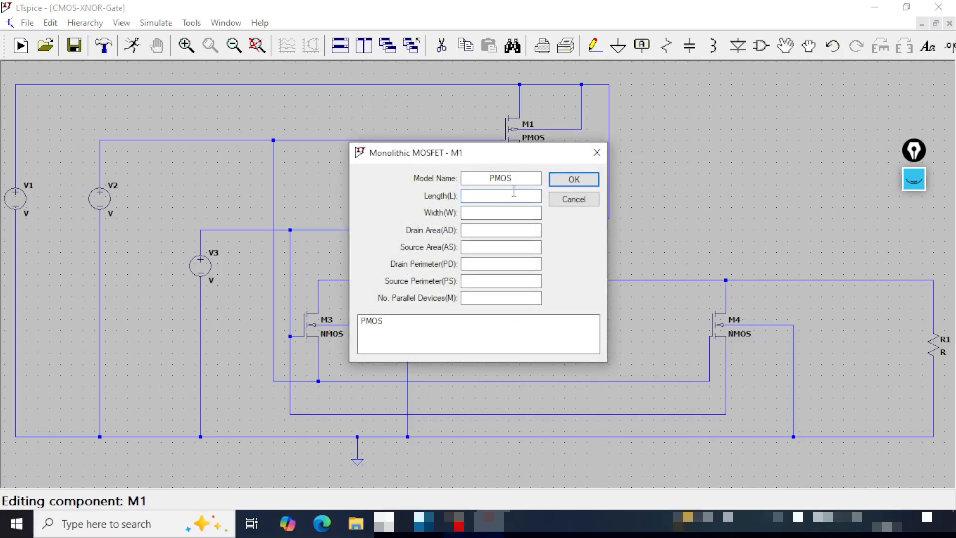
type("20u")
left_click(515, 212)
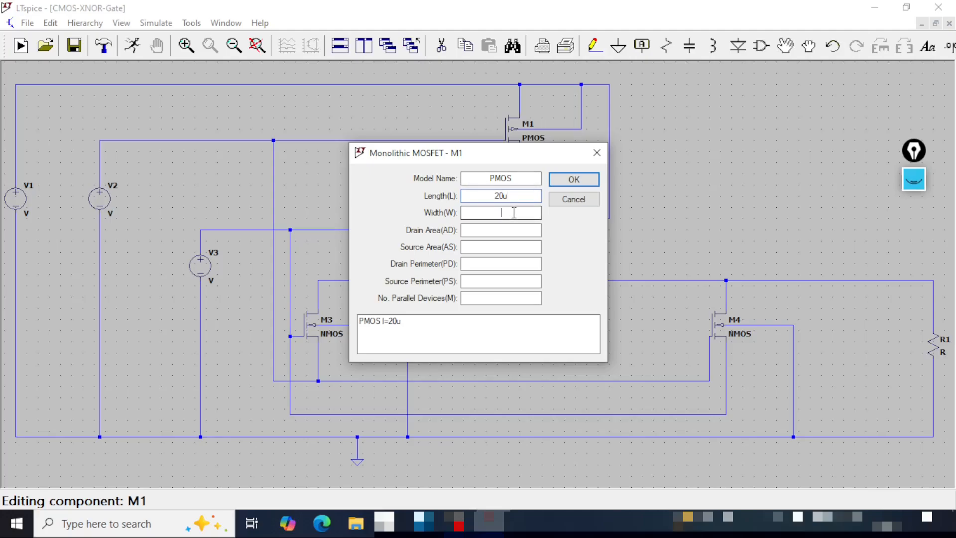
type("200u")
key("Return")
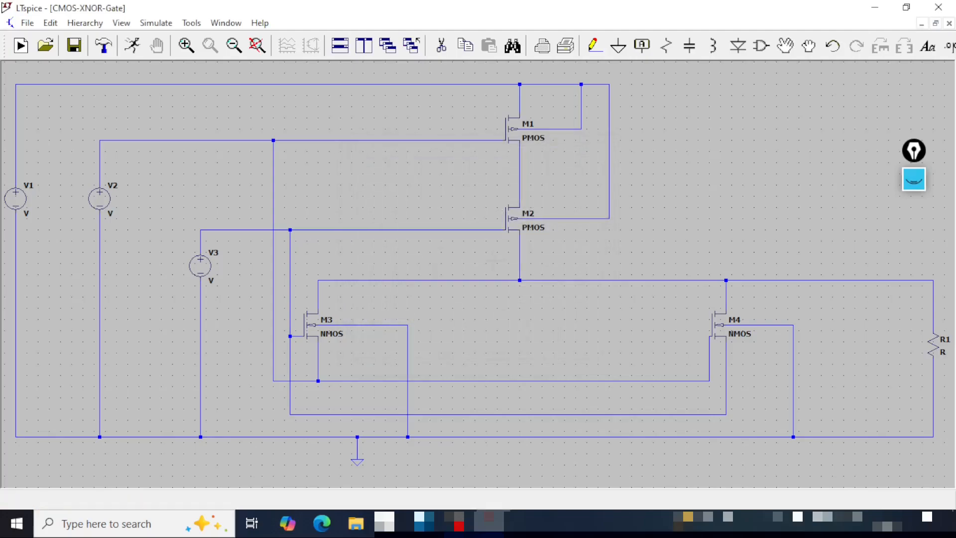
- Set transistor M2's channel length to 20u and width to 200u
right_click(518, 225)
left_click(508, 196)
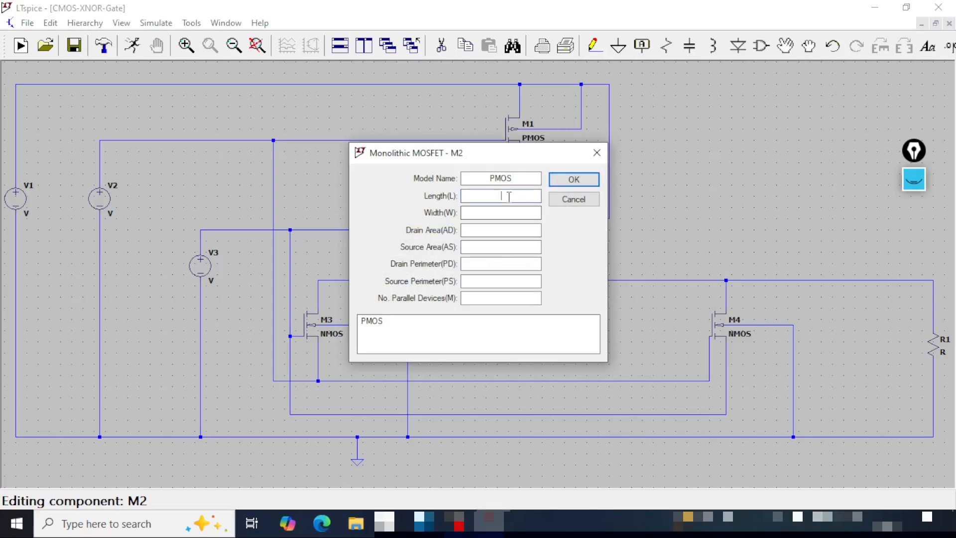
type("20u")
left_click(508, 212)
type("200u")
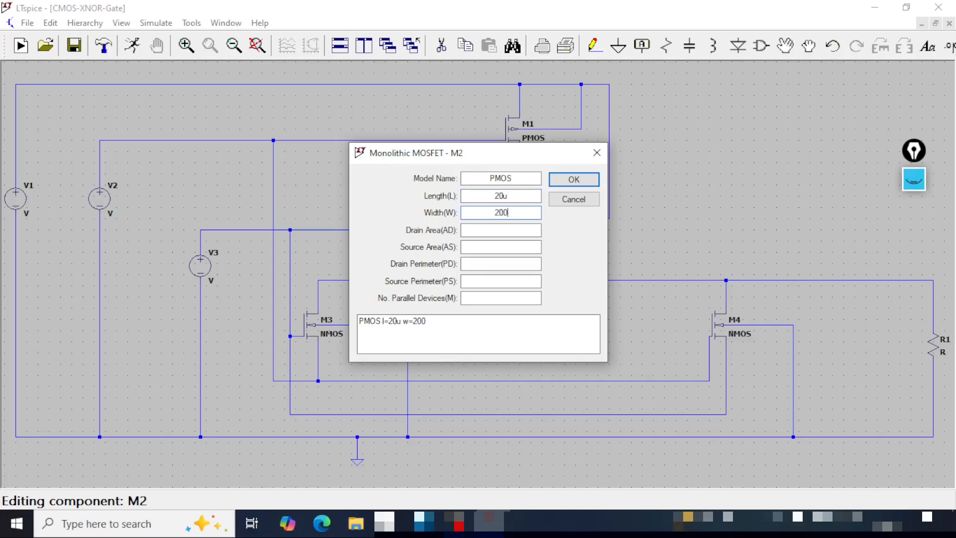
left_click(573, 180)
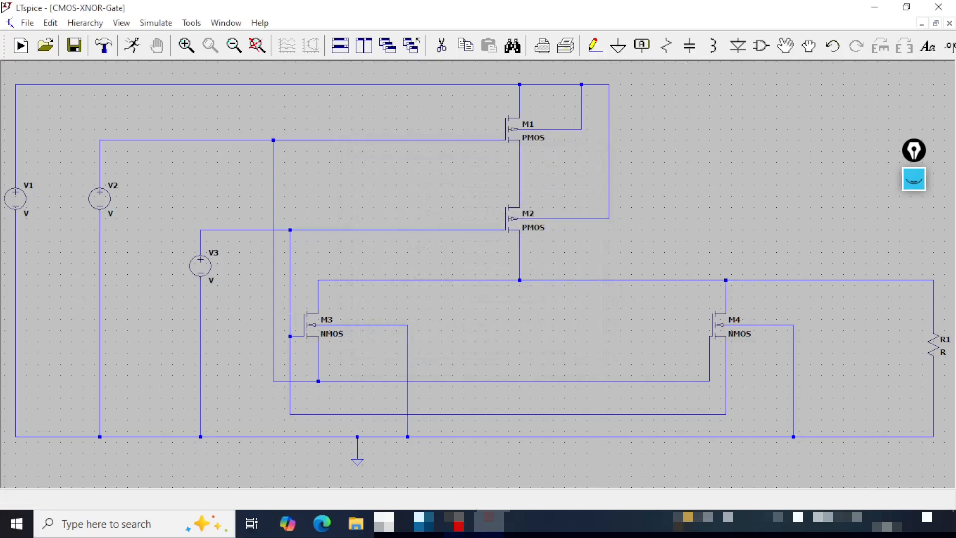
- Set transistor M3's channel length to 20u and width to 100u
right_click(313, 333)
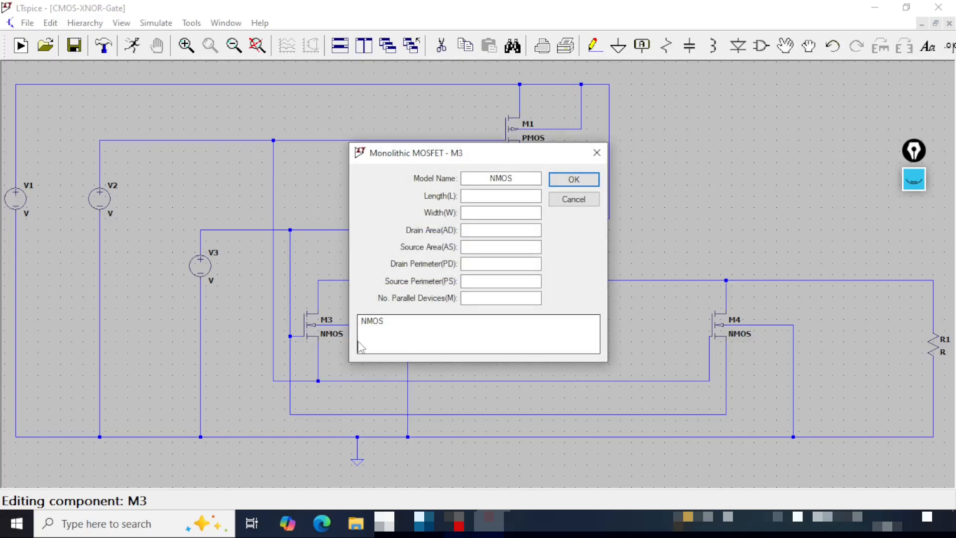
left_click(490, 199)
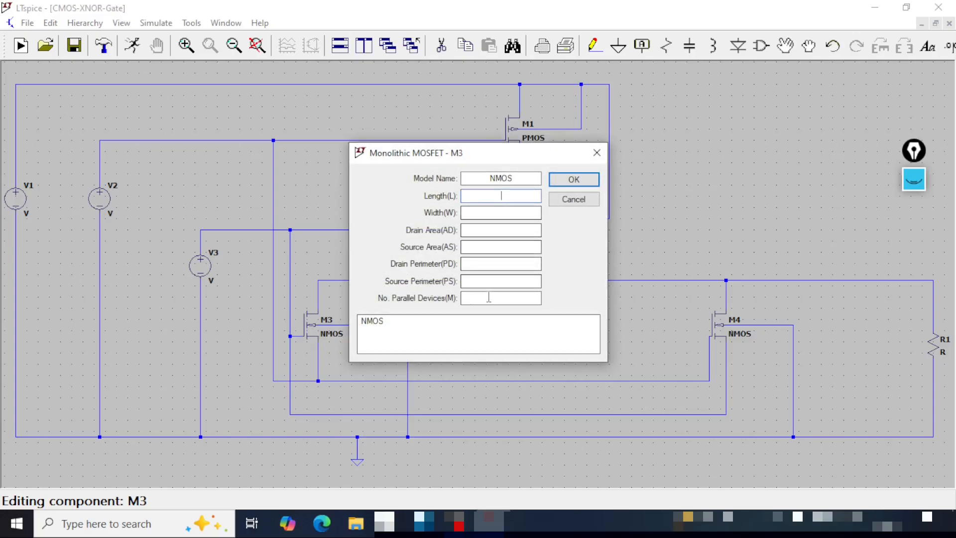
type("20u")
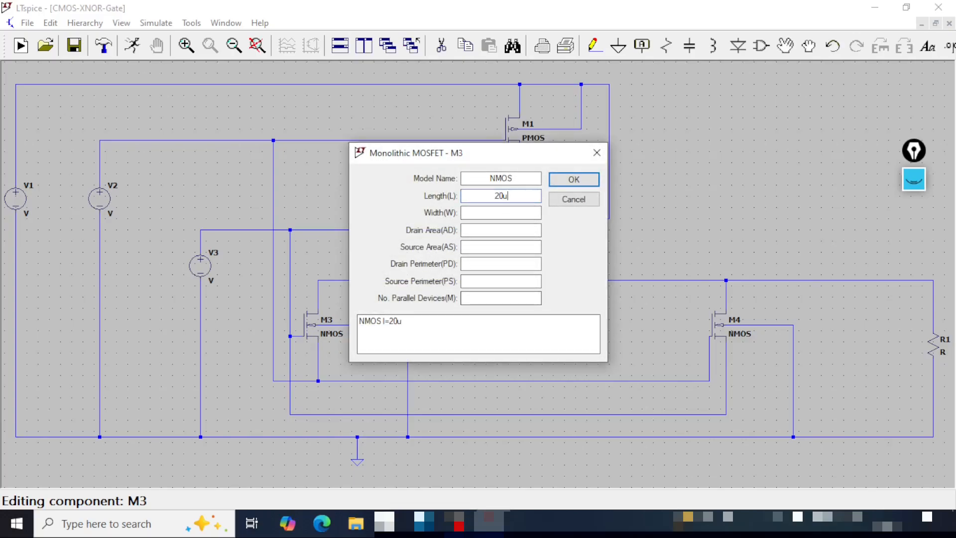
left_click(496, 213)
type("100u")
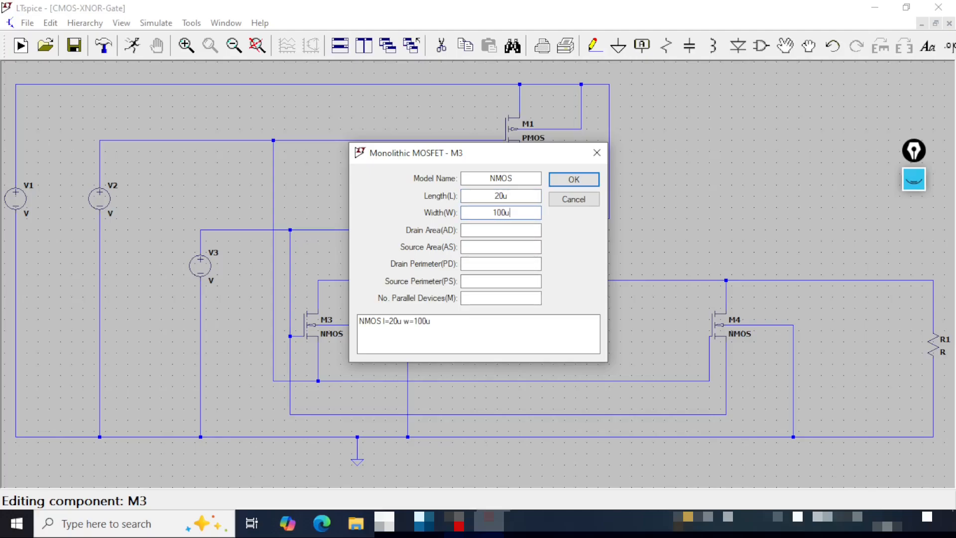
left_click(577, 183)
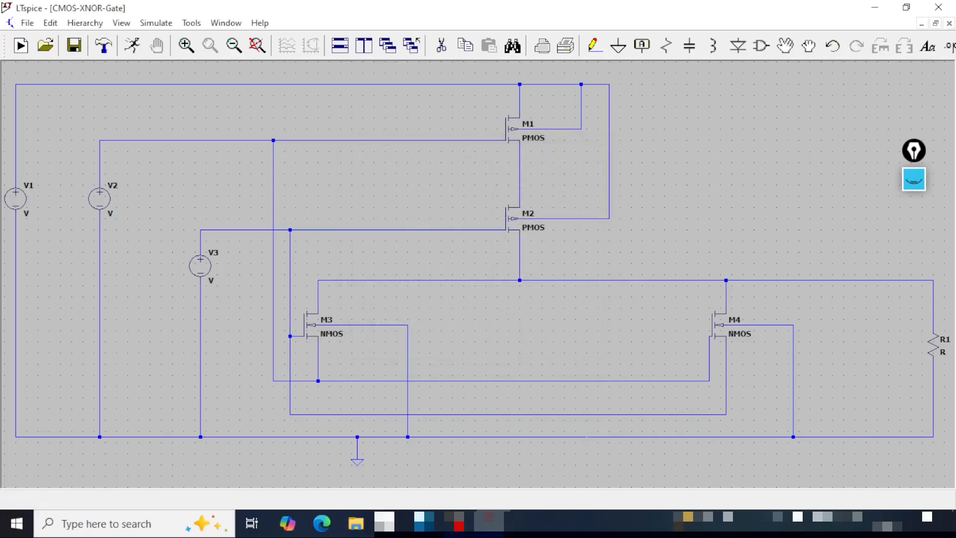
- Set transistor M4's channel length to 20u and width to 200u
right_click(725, 333)
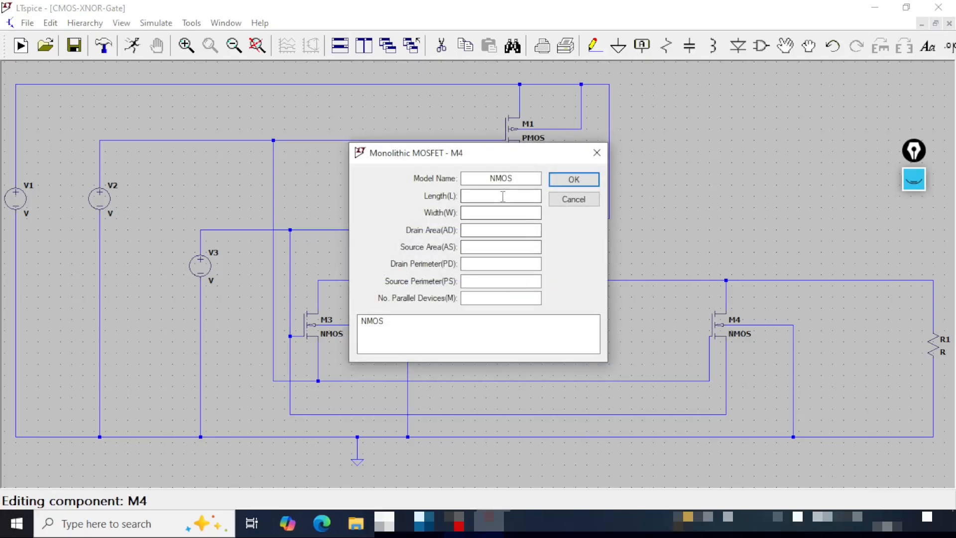
left_click(503, 196)
type("20u")
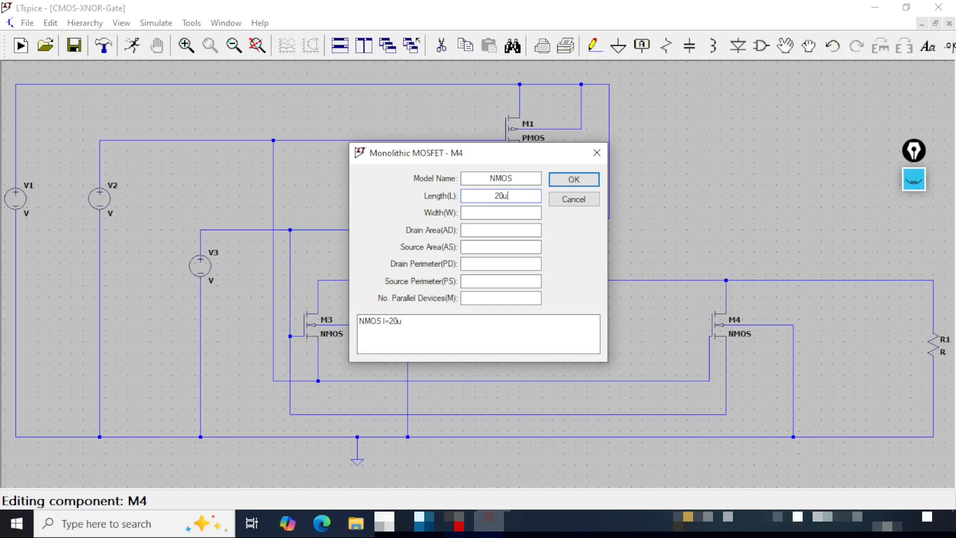
left_click(502, 213)
type("200u")
left_click(577, 180)
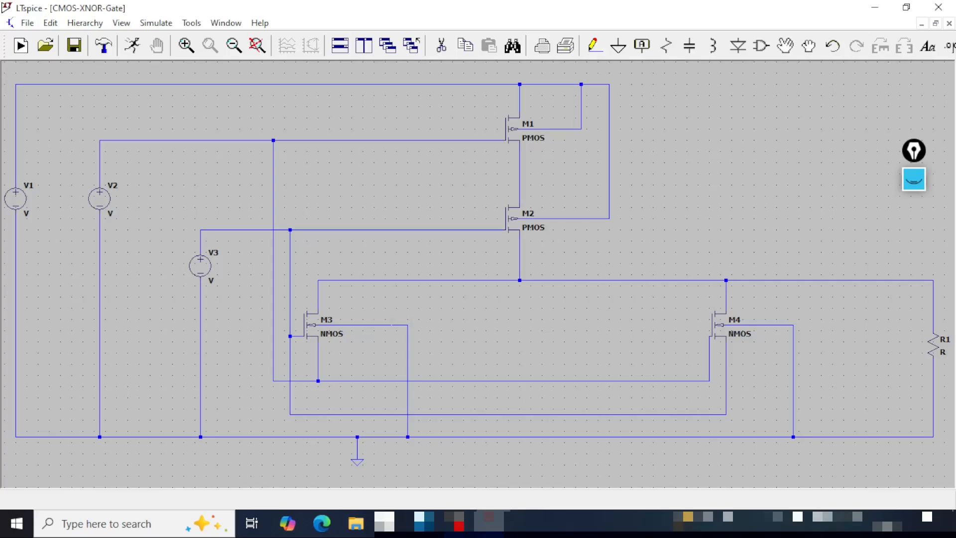
- Give voltage source V1 a DC value of 5v and rename it VDD
left_click_drag(29, 184, 170, 199)
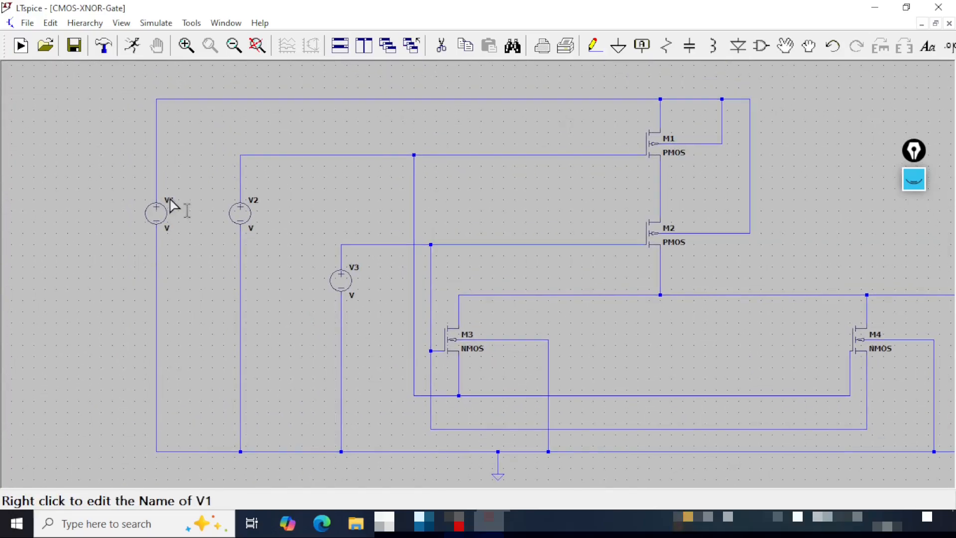
right_click(157, 213)
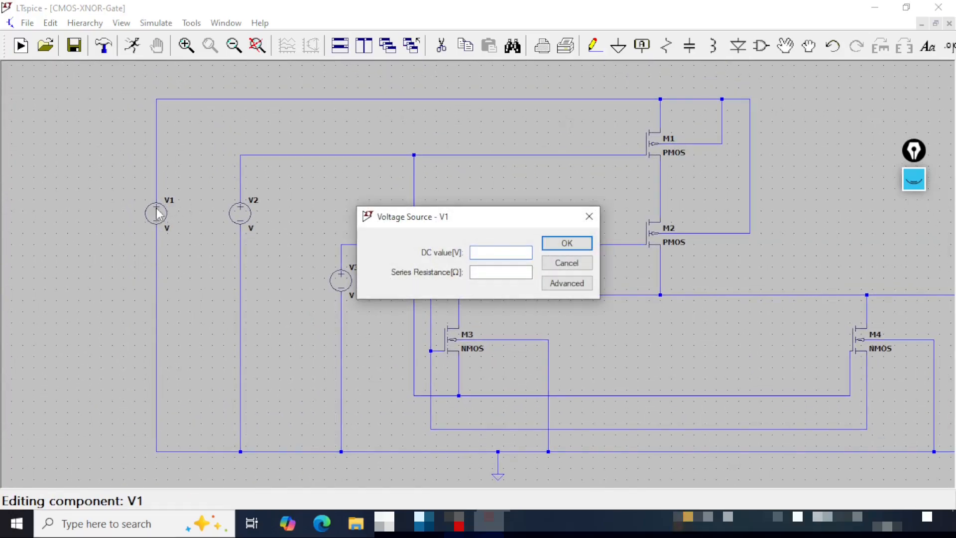
type("5v")
left_click(578, 244)
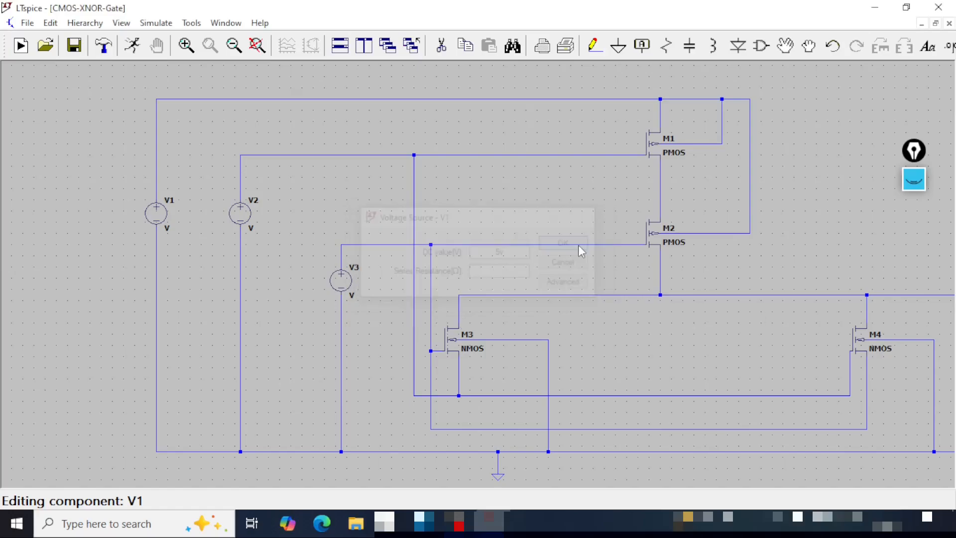
right_click(178, 206)
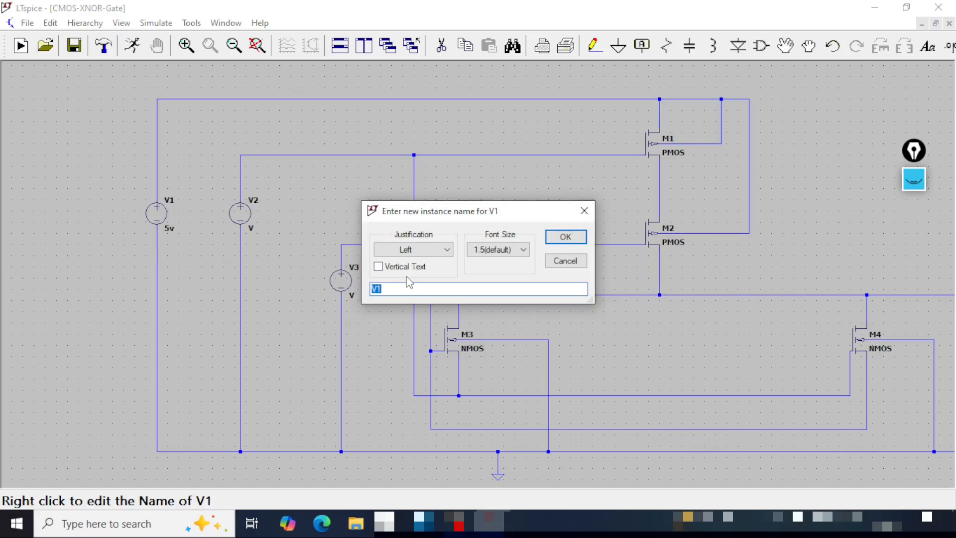
type("VDD")
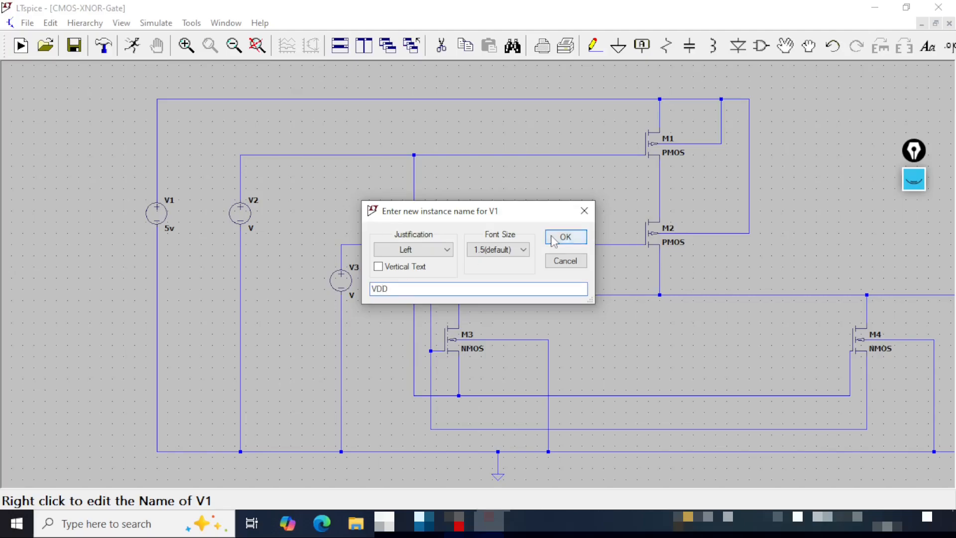
left_click(566, 237)
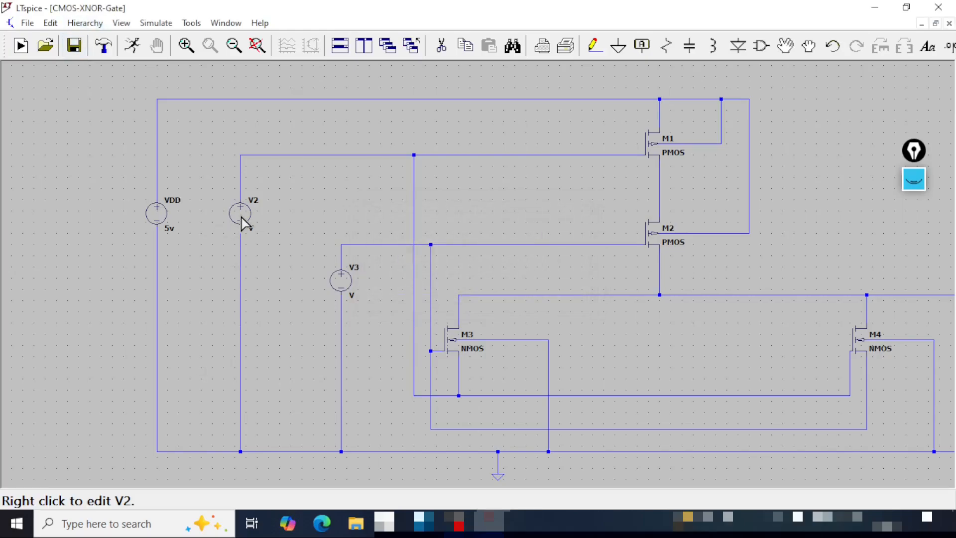
- Make V2 a PULSE source with initial voltage 0, on voltage 5 and delay 2u
right_click(244, 222)
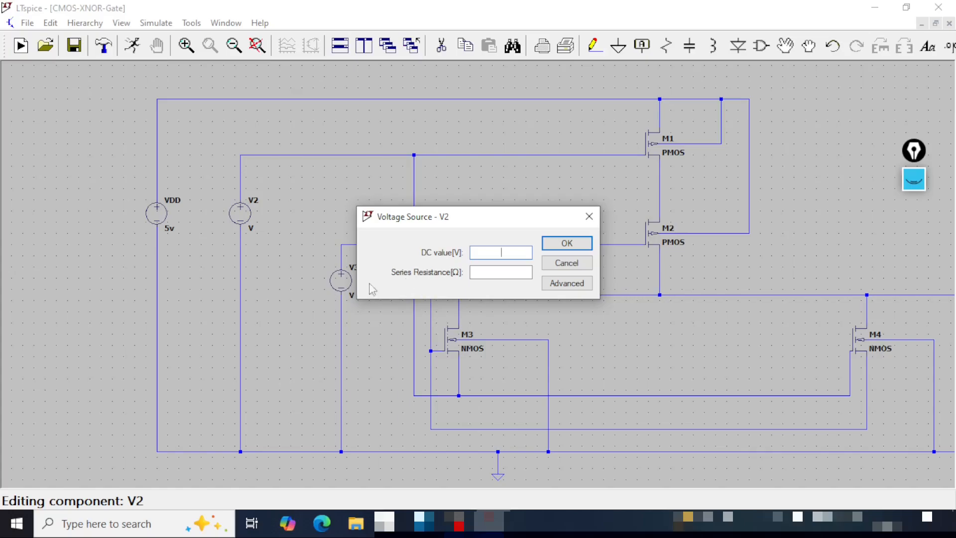
left_click(567, 284)
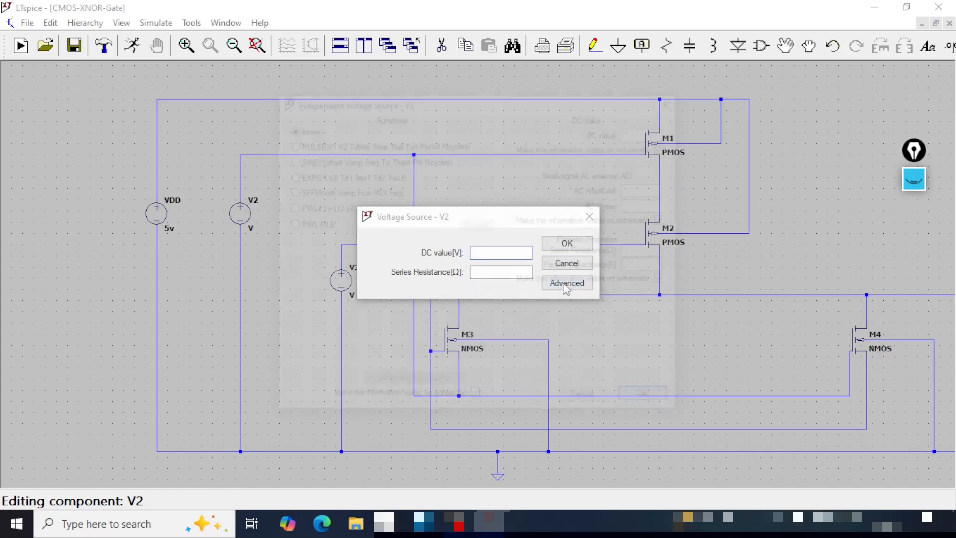
left_click(324, 144)
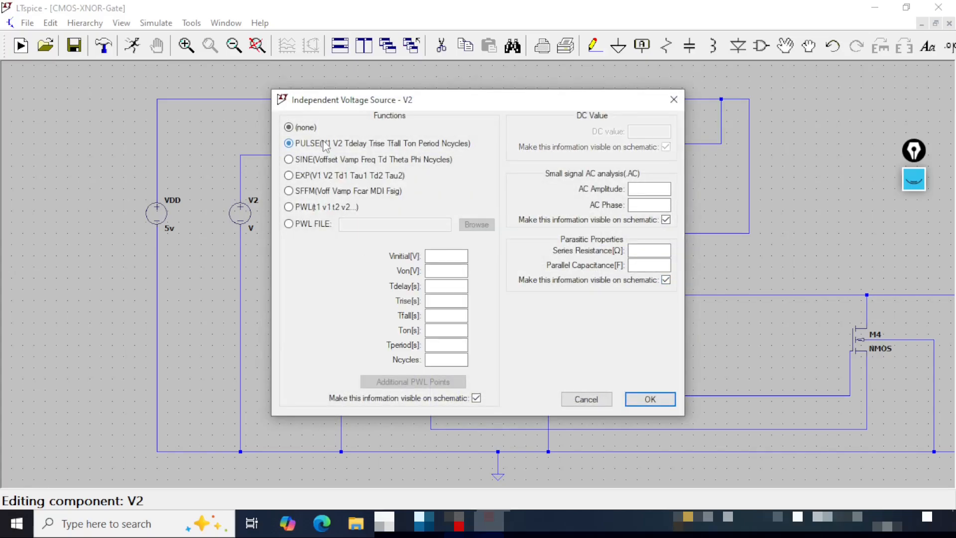
left_click(448, 257)
type("0")
left_click(448, 270)
type("5")
left_click(448, 285)
type("2u")
- Set V2's pulse timing to rise 1f, fall 1f, on-time 2u, period 4u and 10 cycles
left_click(447, 300)
type("1f")
left_click(447, 316)
type("1f")
left_click(449, 331)
type("2u")
left_click(447, 345)
type("4u")
left_click(447, 360)
- Review V2's pulse parameters from the initial voltage through the cycle count and apply them
left_click(459, 256)
left_click(457, 272)
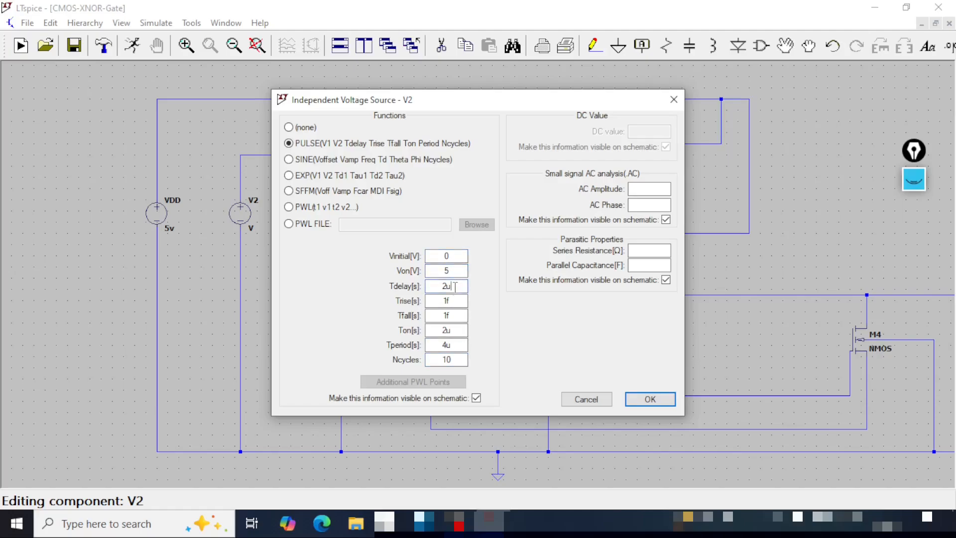
left_click(453, 301)
left_click(455, 315)
left_click(457, 330)
left_click(458, 345)
left_click(459, 359)
left_click(667, 401)
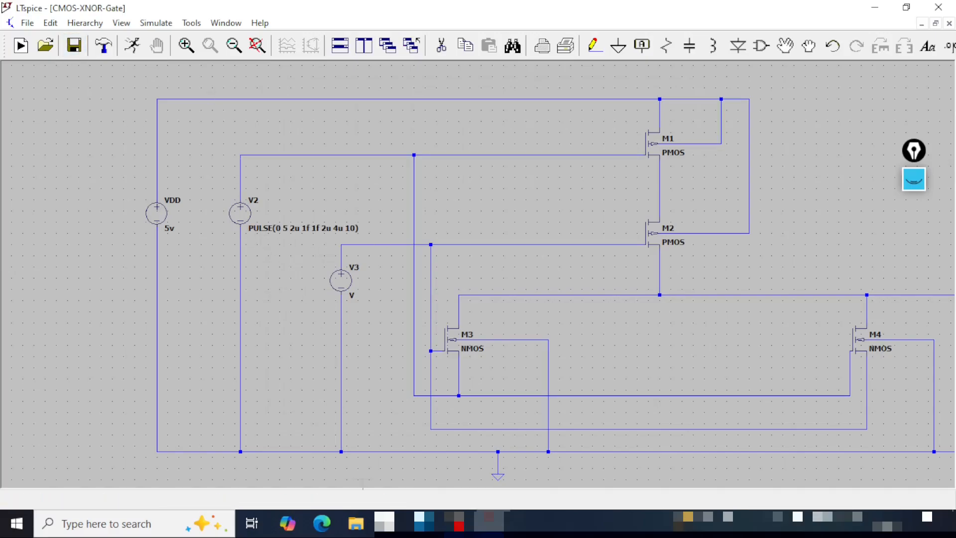
- Make V3 a PULSE source with initial voltage 0, on voltage 5 and delay 1u
right_click(342, 280)
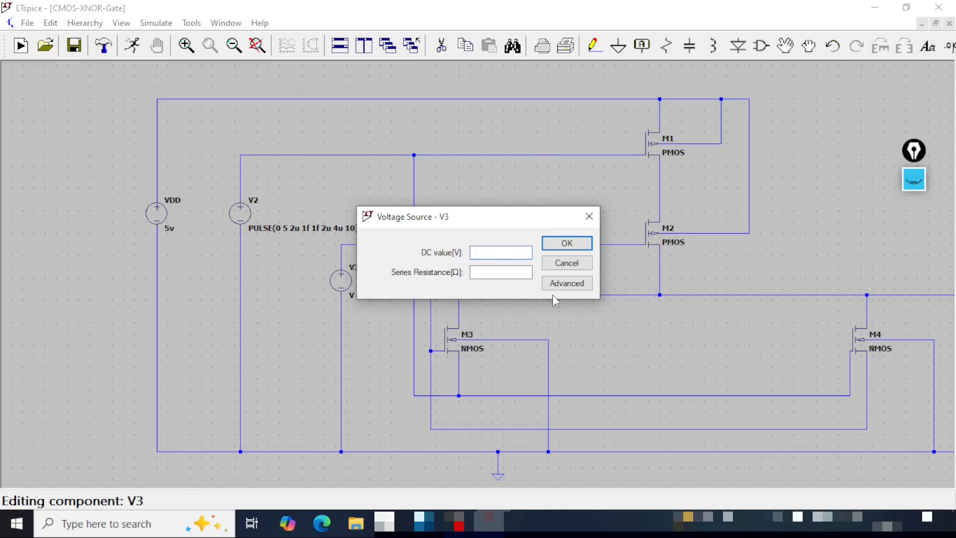
left_click(567, 286)
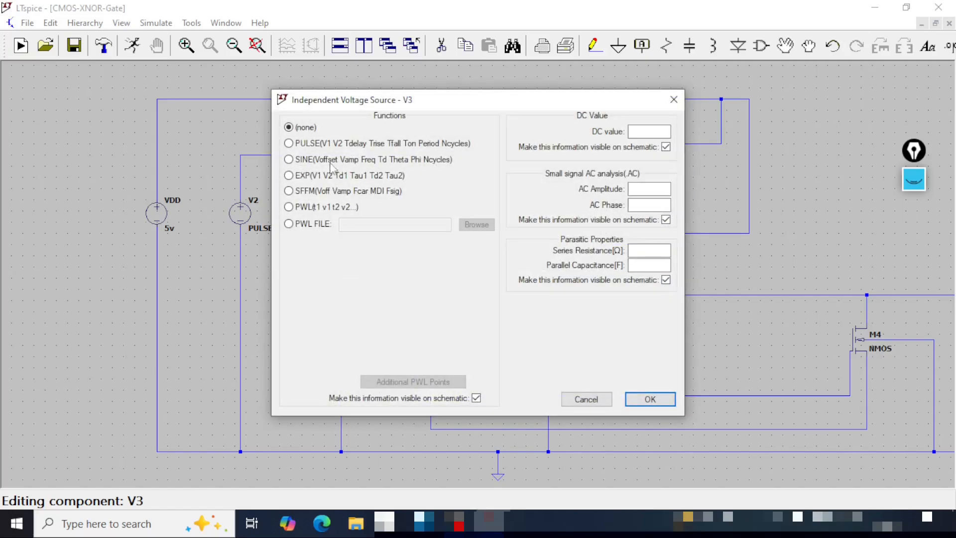
left_click(343, 144)
left_click(442, 255)
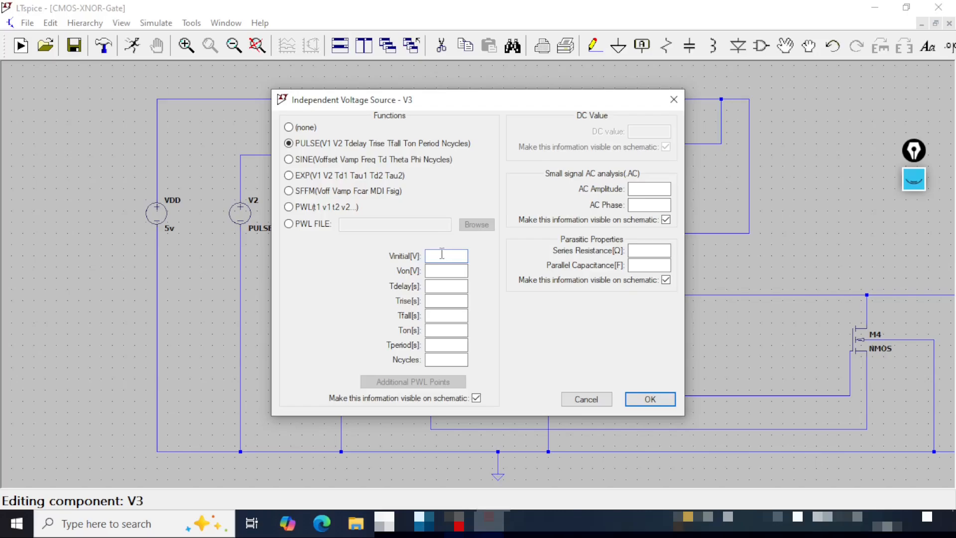
type("0")
type("5")
type("1u")
- Set V3's pulse timing to rise 1f, fall 1f, on-time 1u, period 2u and 20 cycles, and apply the settings
left_click(450, 301)
type("1f1u")
left_click(451, 343)
type("2u")
left_click(448, 361)
type("20")
left_click(650, 400)
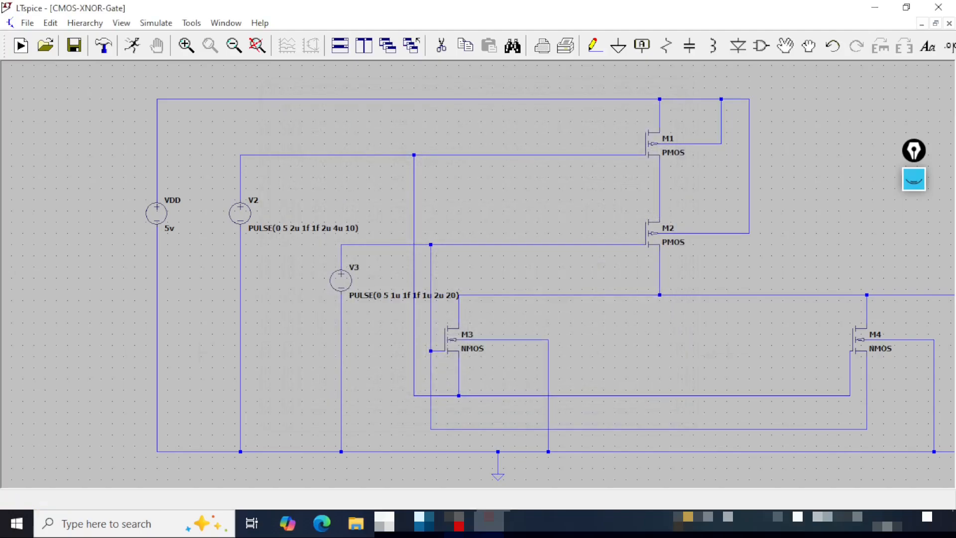
- Rename resistor R1 to R-Load and set its resistance to 100k
left_click_drag(745, 352, 262, 318)
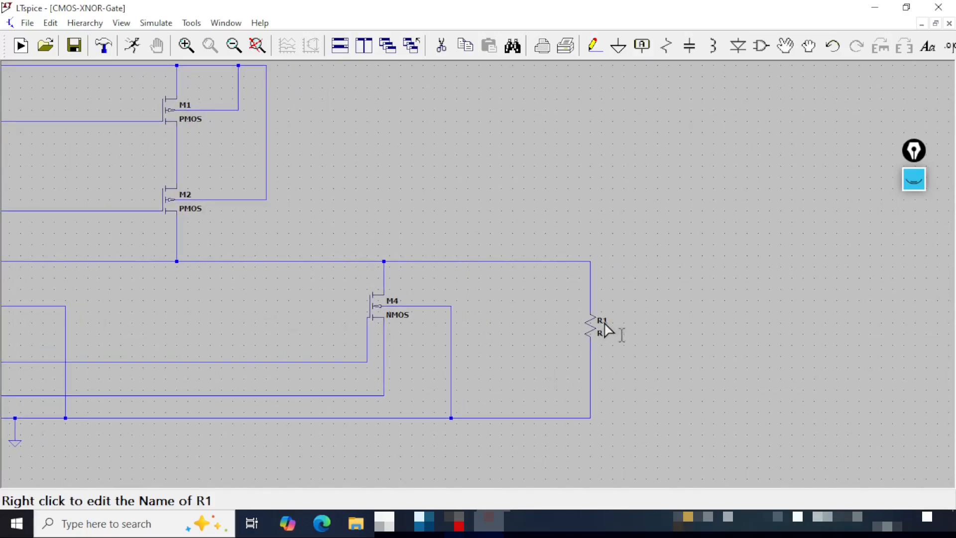
right_click(603, 324)
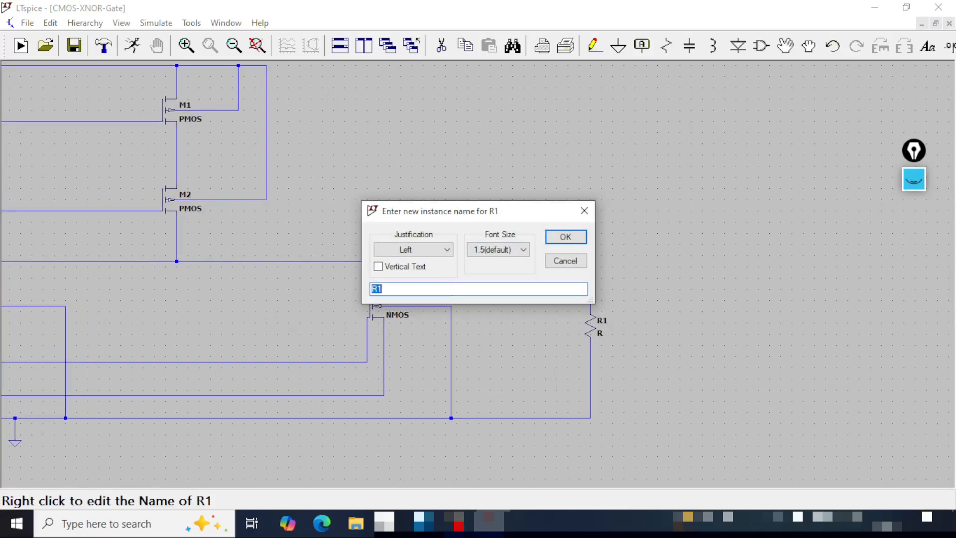
type("R")
left_click(559, 232)
right_click(590, 327)
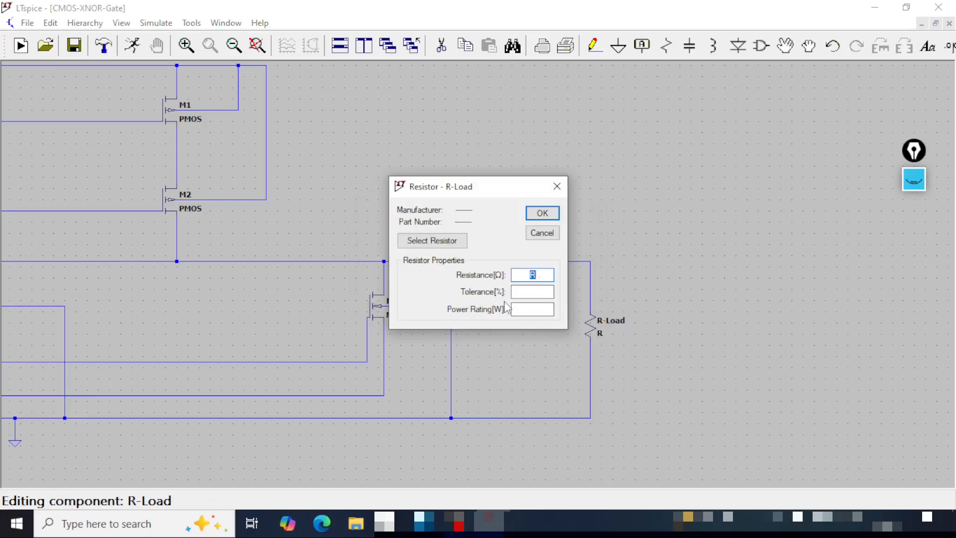
type("100k")
left_click(534, 214)
left_click_drag(328, 199, 631, 222)
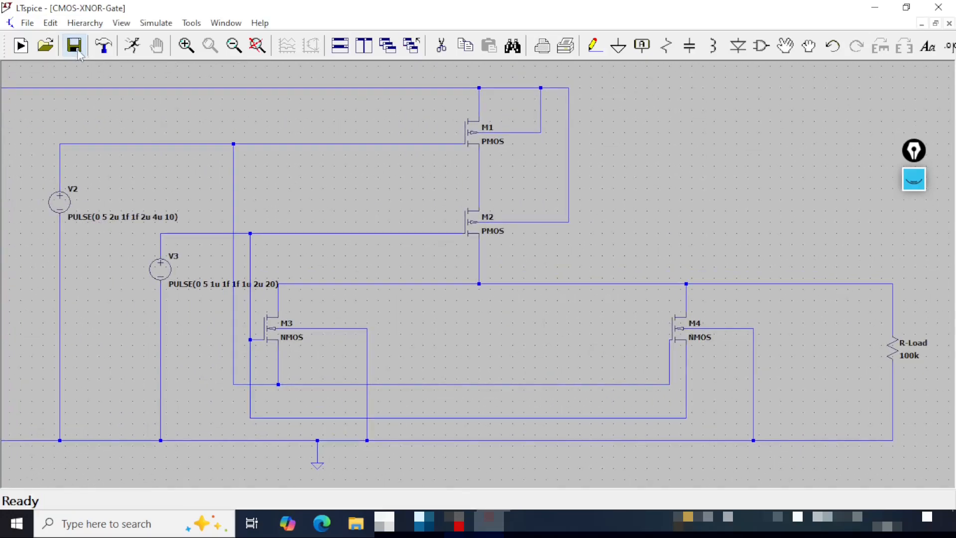
- Label the node at the top of V2 as net A with the Input port type
left_click(257, 45)
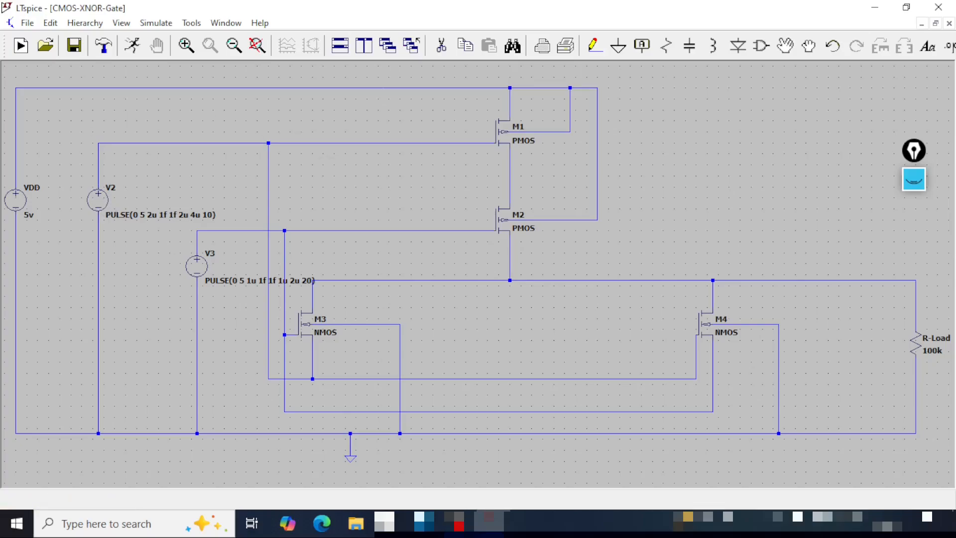
left_click(642, 45)
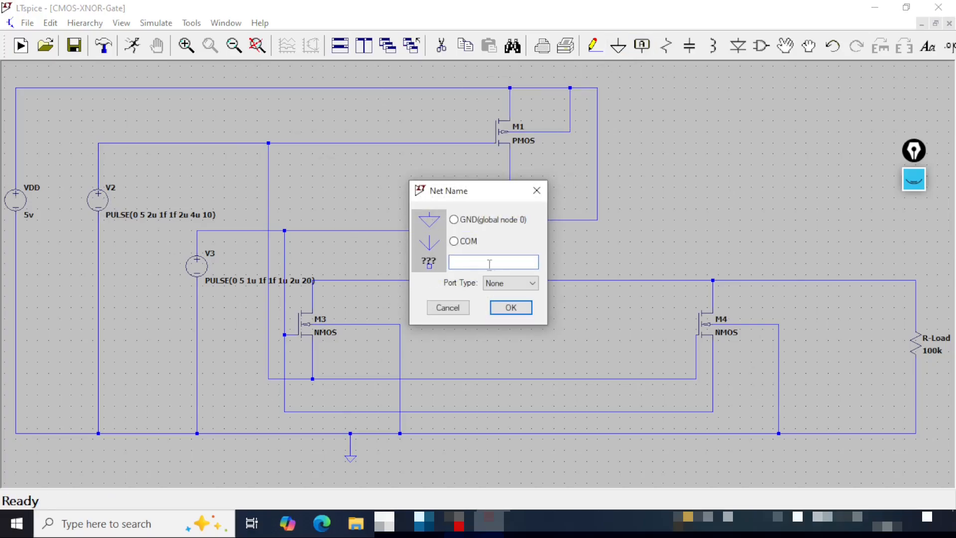
type("A")
left_click(511, 282)
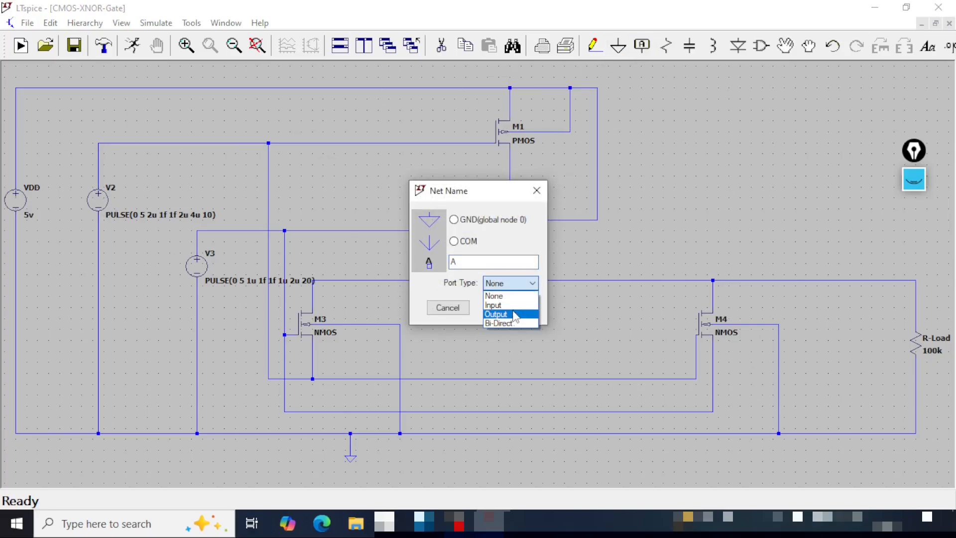
left_click(513, 302)
left_click(511, 309)
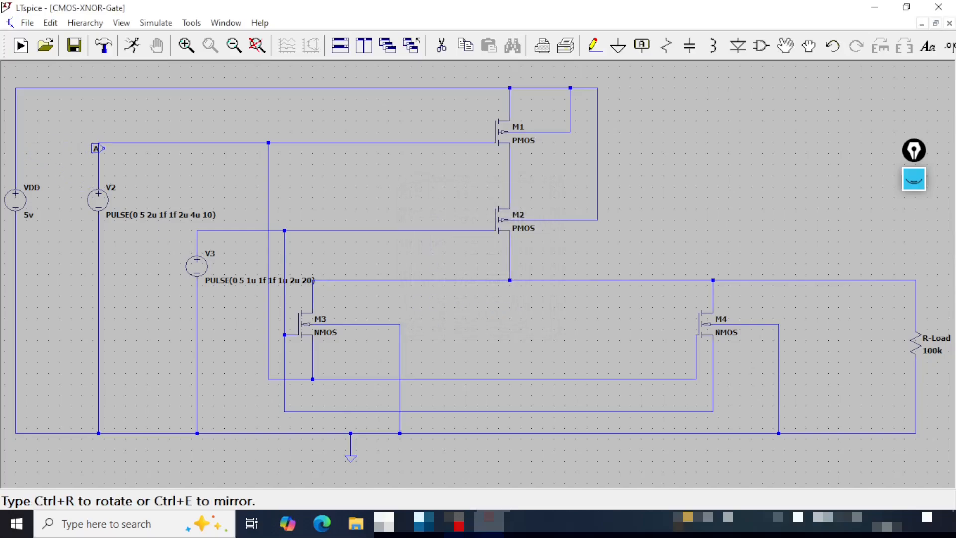
left_click(98, 144)
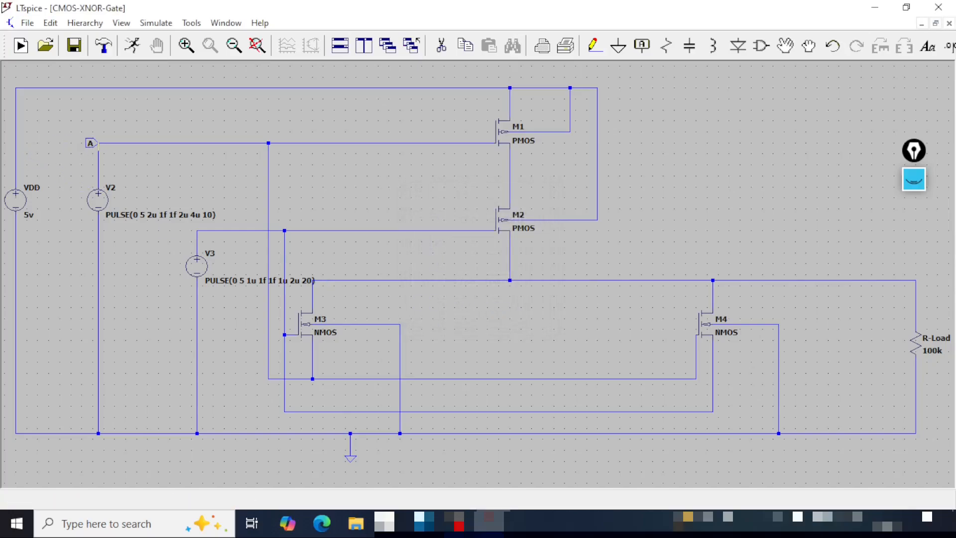
- Label the node at the top of V3 as net B with the Input port type and save the schematic
left_click(642, 45)
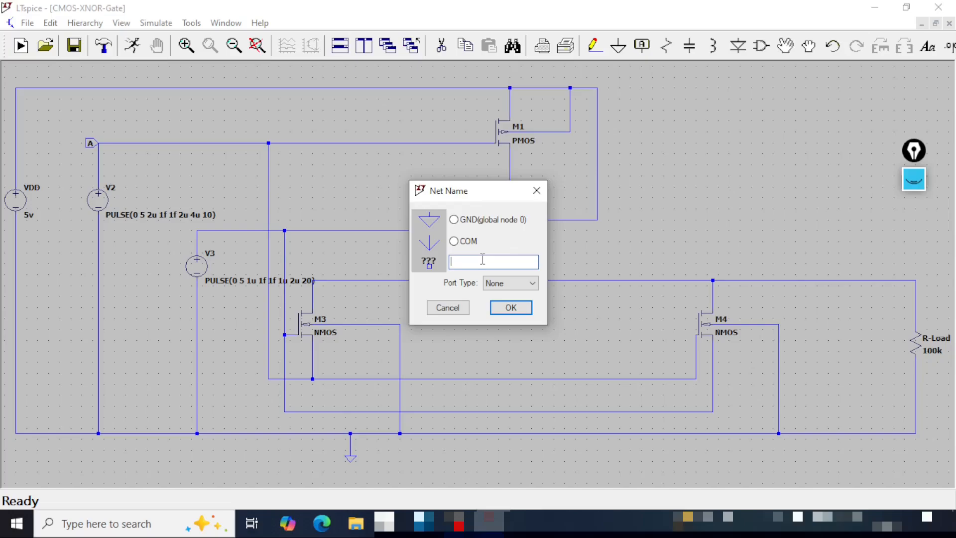
type("B")
left_click(513, 283)
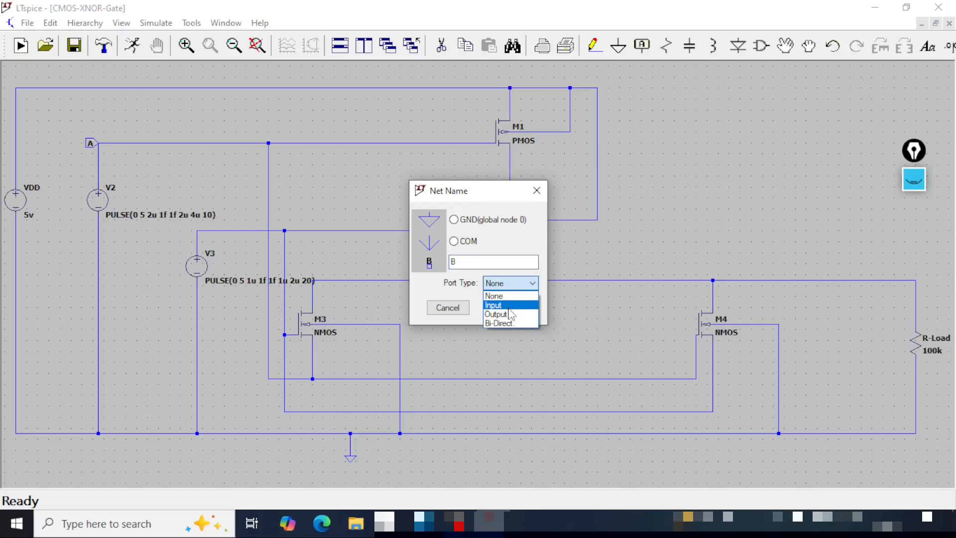
left_click(510, 305)
left_click(507, 309)
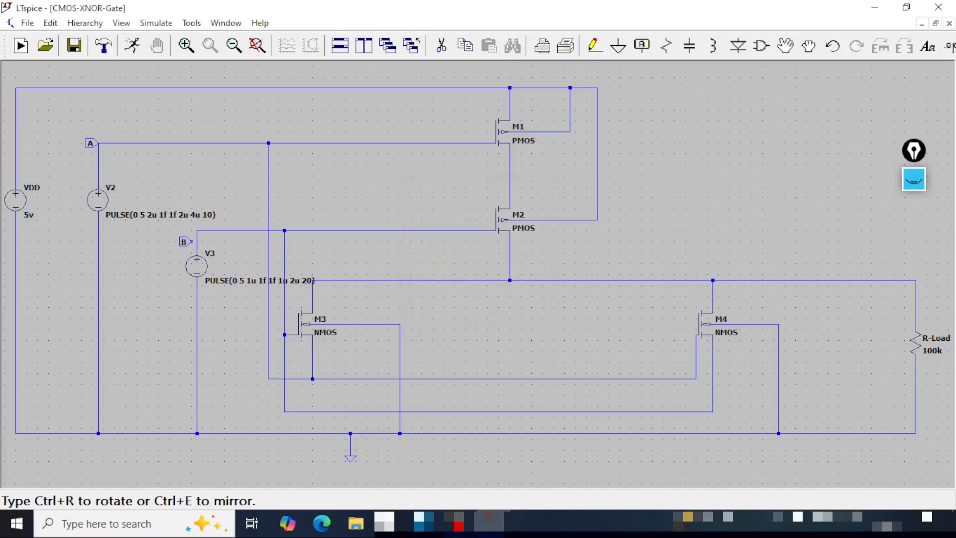
left_click(197, 231)
key("Escape")
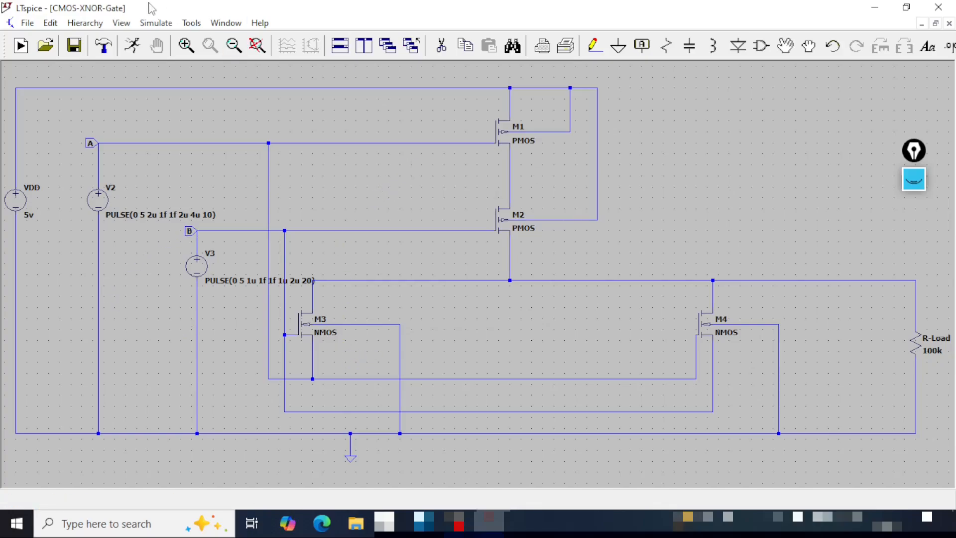
left_click(73, 43)
- Create a new net label for the gate output and name it A-XNOR-B
left_click_drag(806, 257, 367, 223)
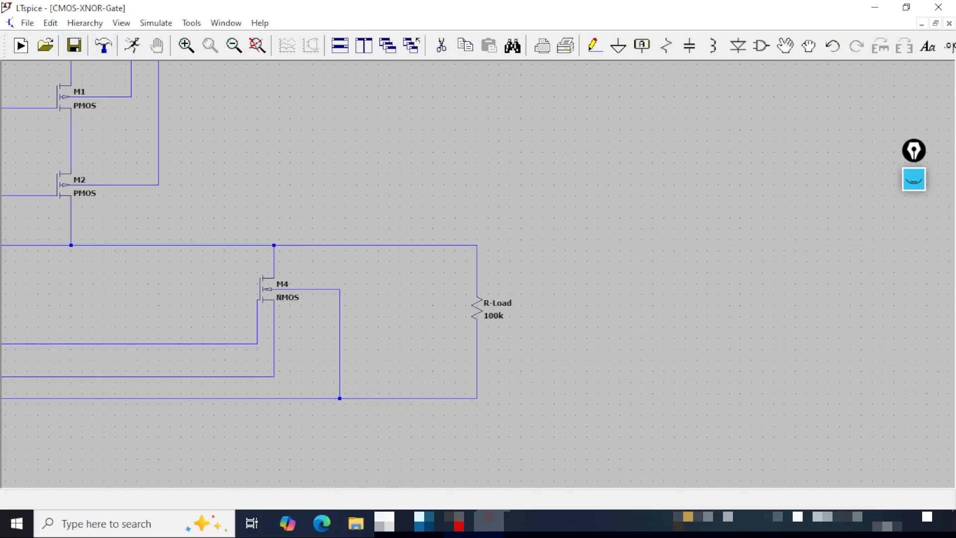
left_click(642, 45)
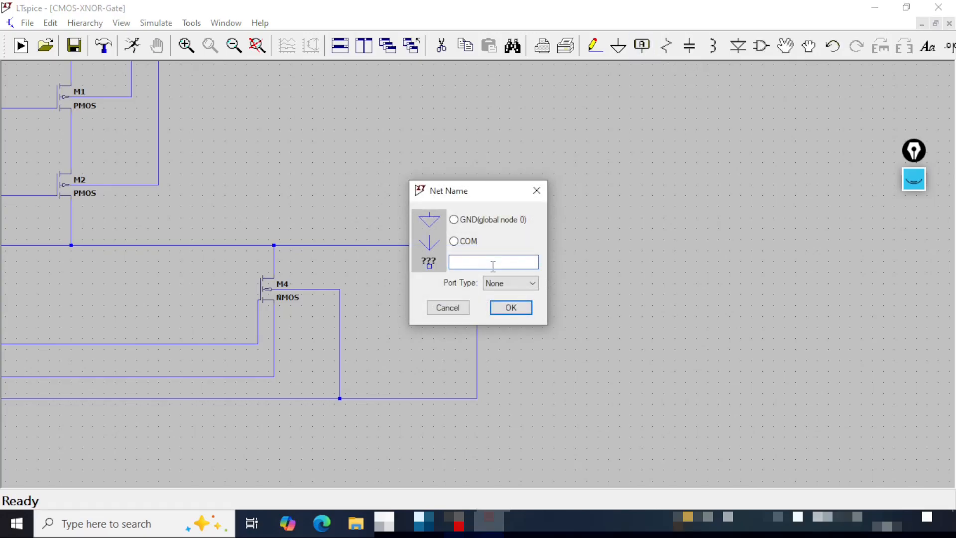
type("AXNORB")
key("Left")
type("-")
left_click(458, 261)
type("-")
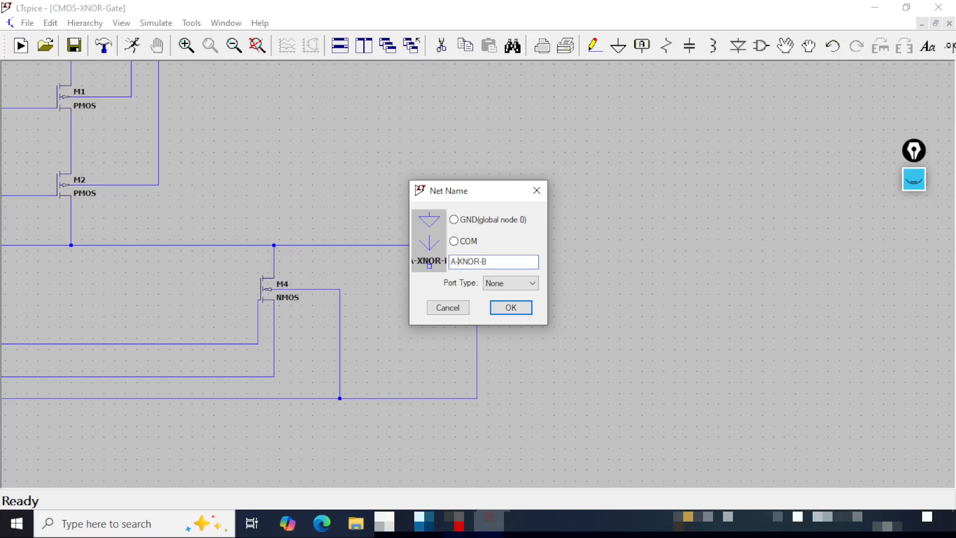
- Place the A-XNOR-B label as an Output port on the node above R-Load and save the schematic
left_click(511, 284)
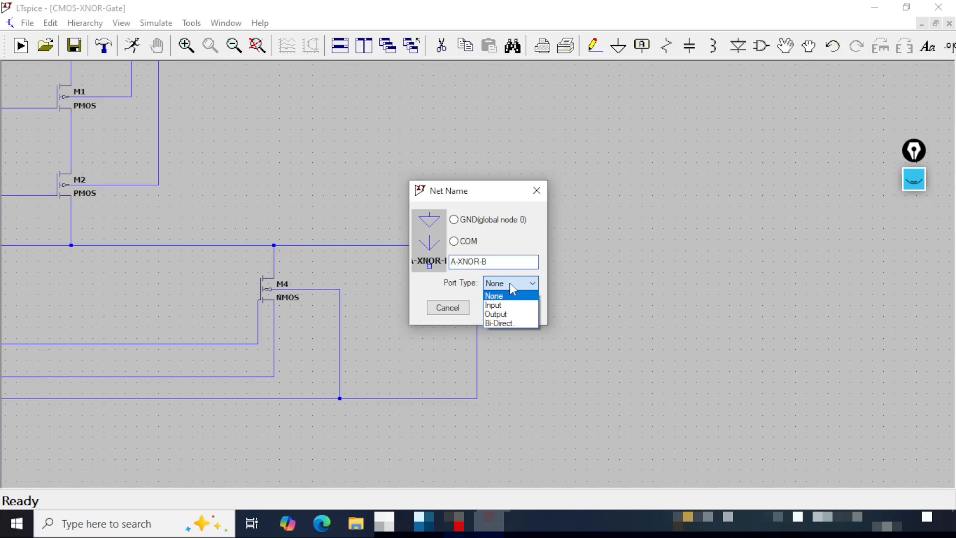
left_click(514, 314)
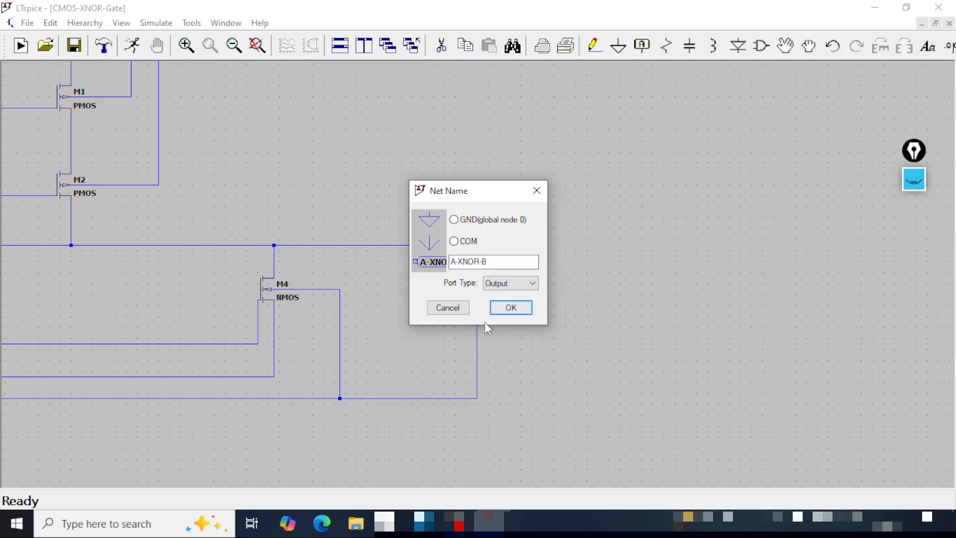
left_click(511, 307)
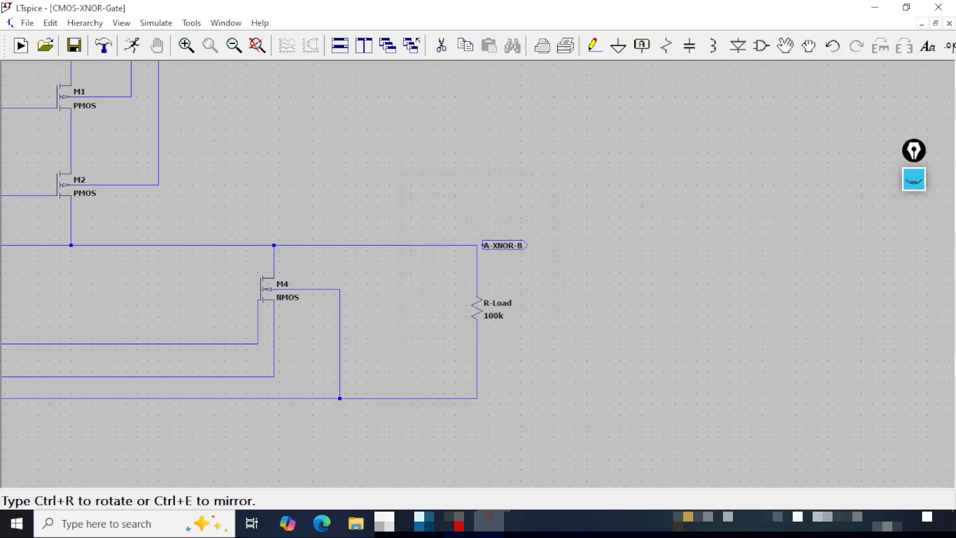
left_click(477, 245)
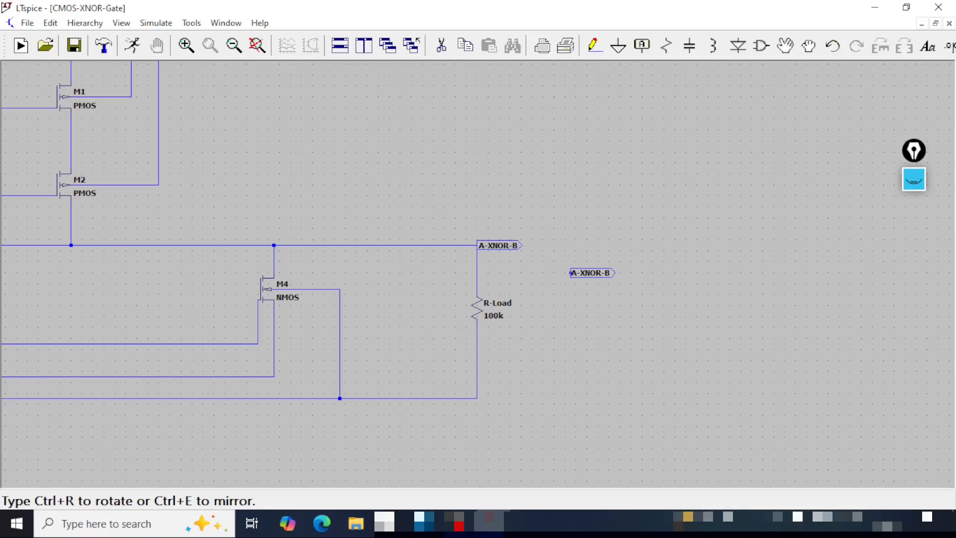
key("Escape")
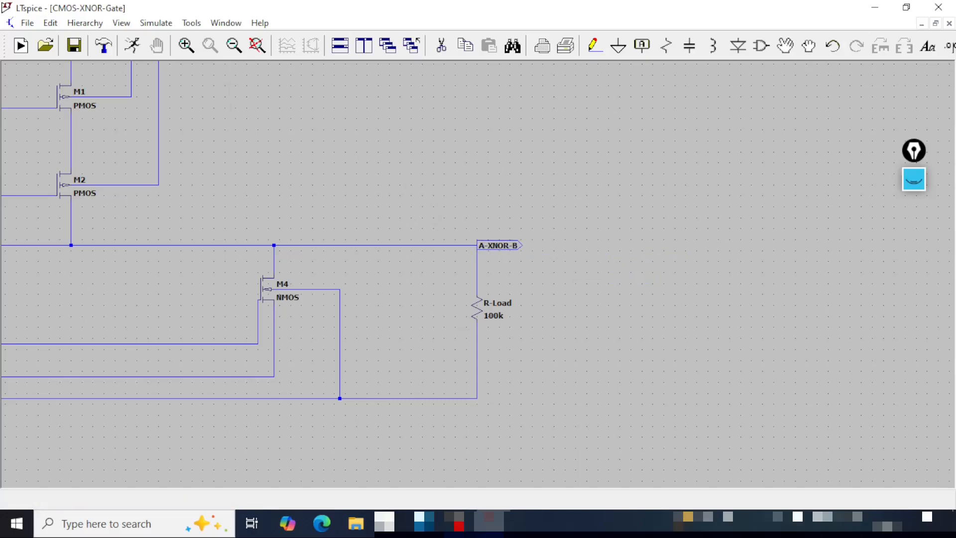
left_click(256, 45)
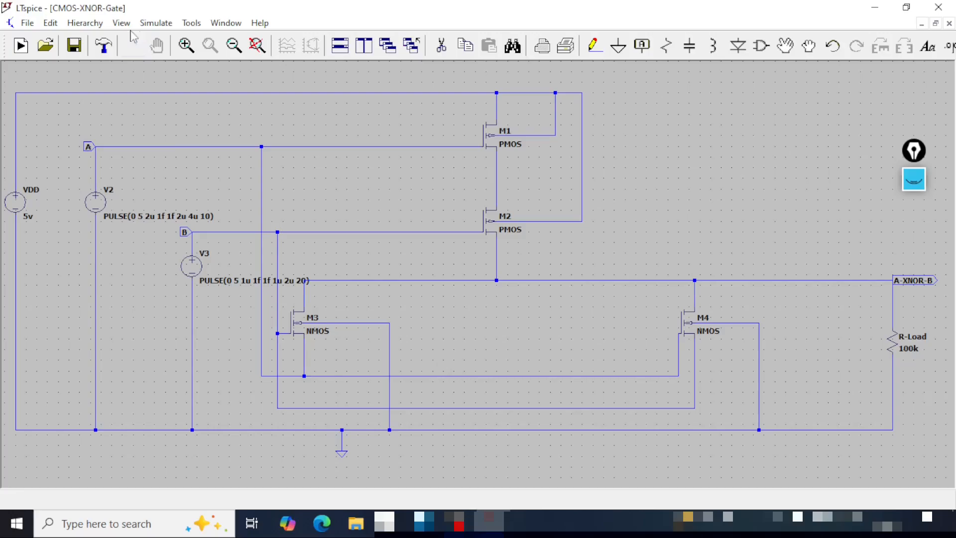
left_click(76, 46)
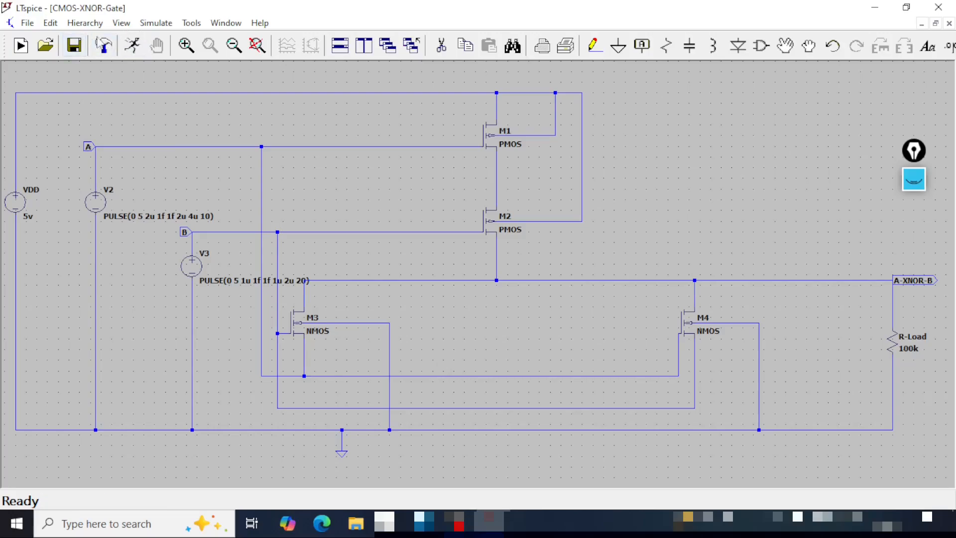
- Open the circuit's SPICE netlist and check the widths of transistors M1 to M4, marking them on screen
left_click(121, 23)
left_click(188, 255)
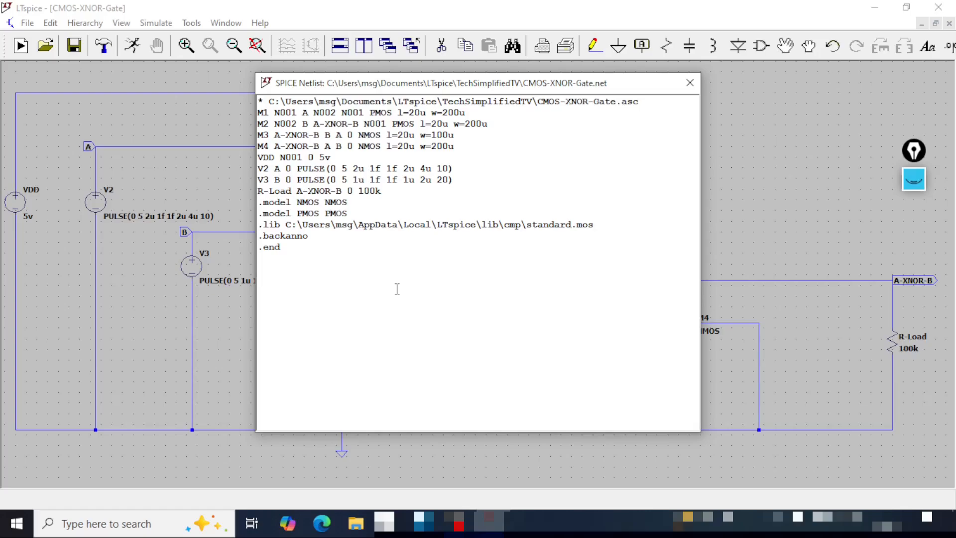
key("ctrl+shift+3")
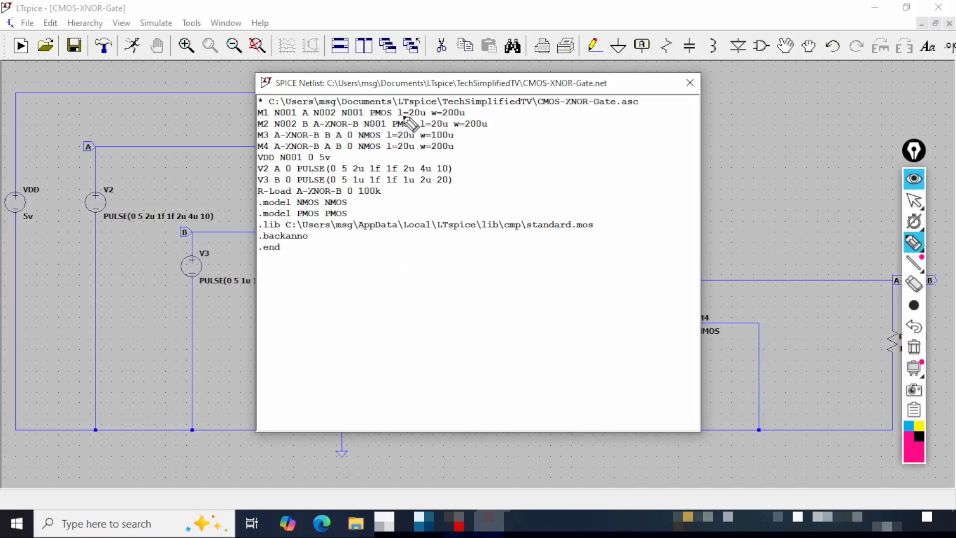
mouse_move(444, 116)
left_mouse_down()
mouse_move(483, 115)
mouse_move(489, 128)
left_mouse_up()
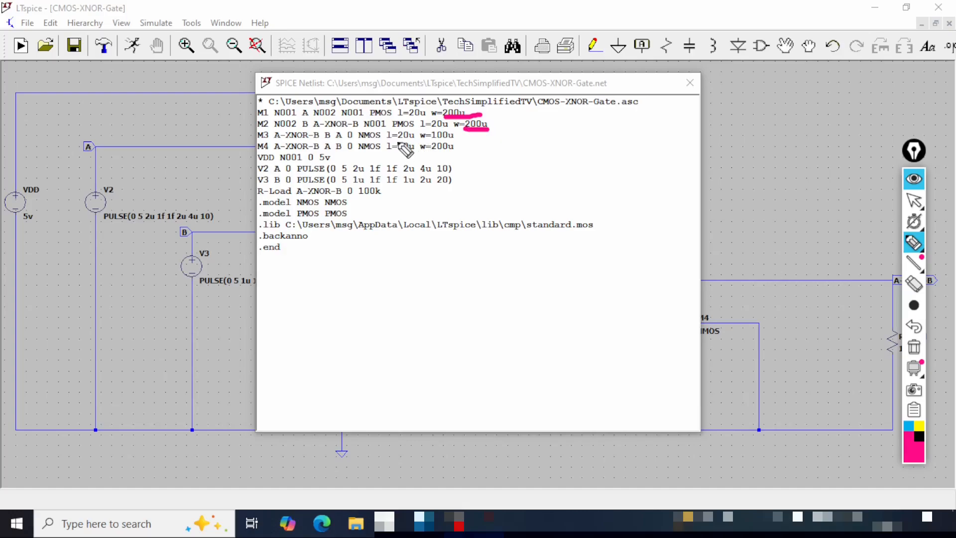
mouse_move(422, 138)
left_mouse_down()
mouse_move(447, 136)
mouse_move(432, 152)
mouse_move(454, 153)
left_mouse_up()
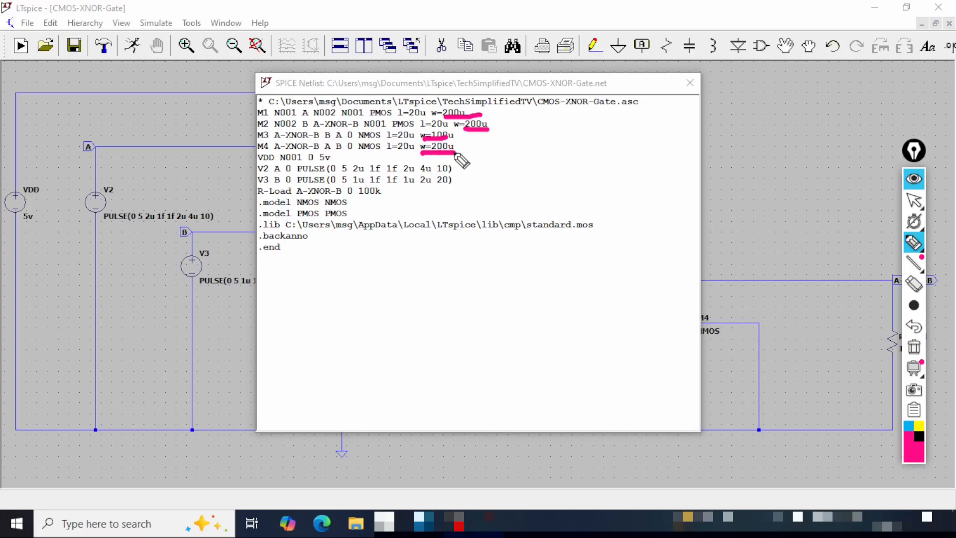
left_click_drag(461, 145, 493, 136)
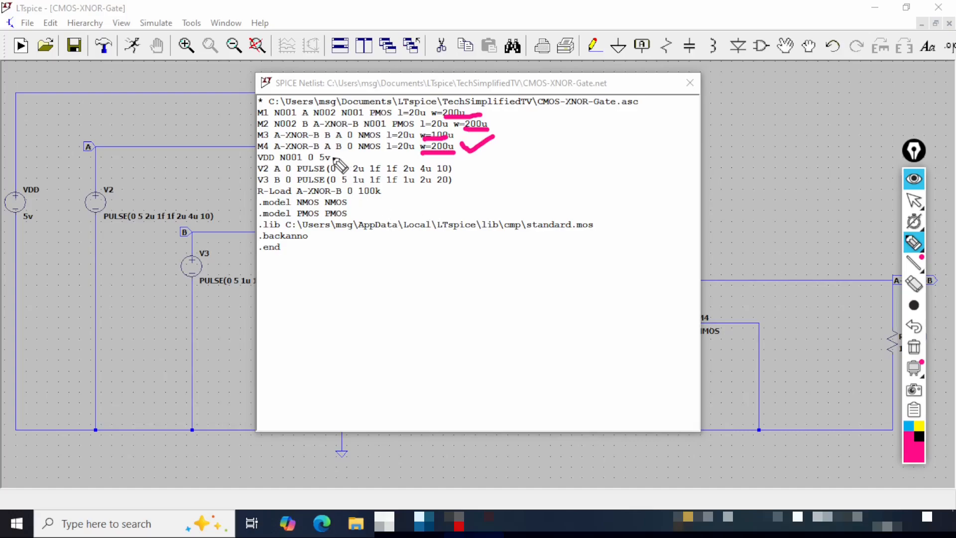
- Check the netlist's VDD, V2, V3 and R-Load lines, then the transistor model and library lines, marking each
left_click_drag(337, 158, 373, 145)
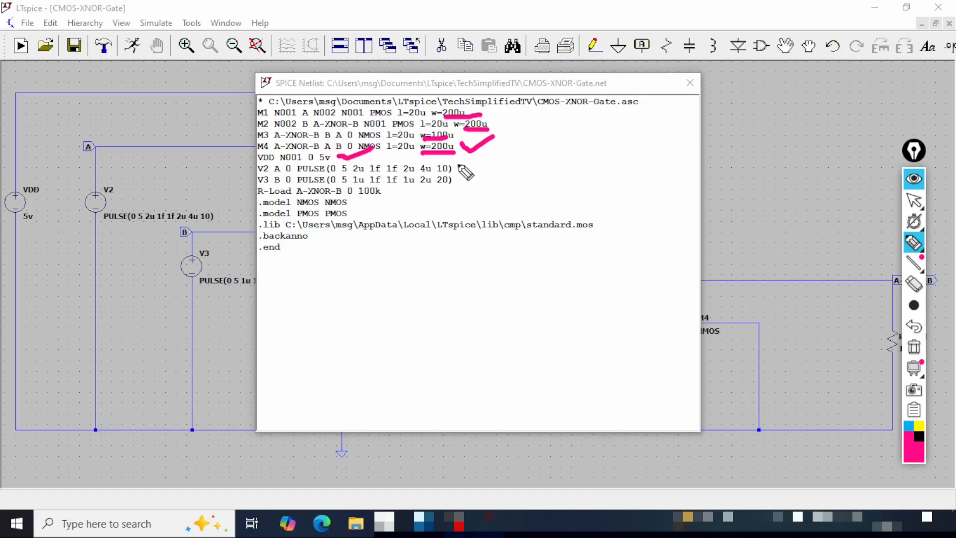
left_click_drag(459, 166, 497, 156)
mouse_move(455, 182)
left_mouse_down()
mouse_move(466, 188)
mouse_move(486, 174)
left_mouse_up()
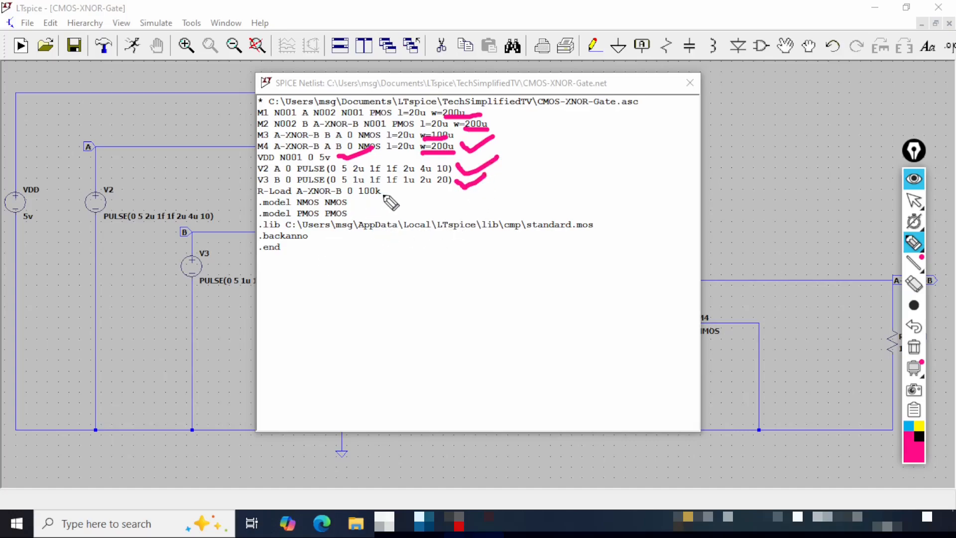
left_click_drag(384, 192, 419, 182)
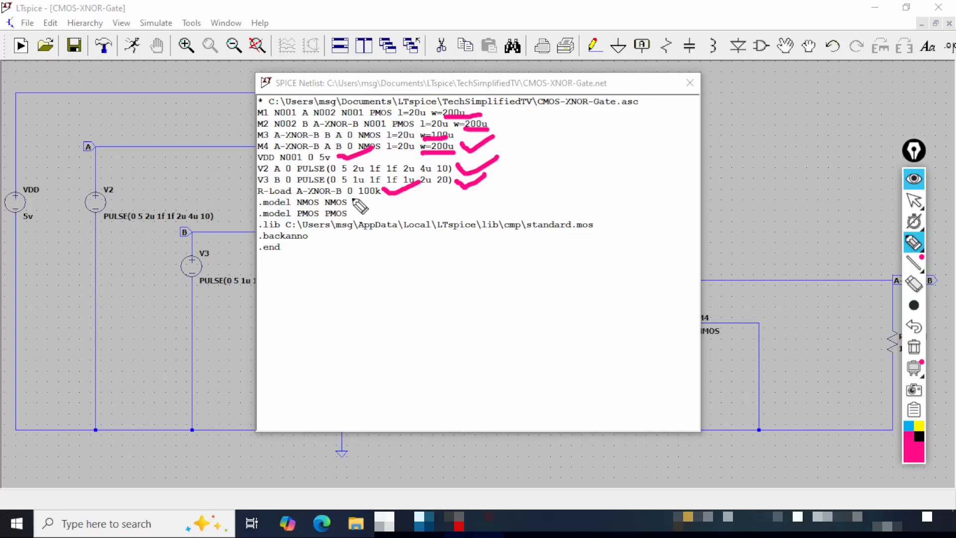
left_click_drag(353, 198, 358, 214)
left_click(261, 230)
left_click_drag(264, 232, 604, 236)
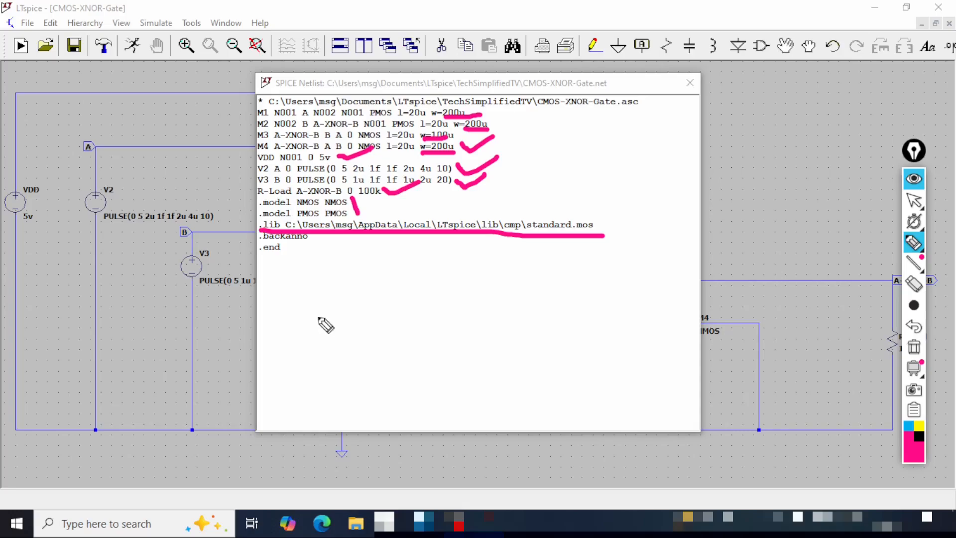
- Mark M4's line and width in the netlist for correction, clear the annotations and close the netlist
left_click_drag(410, 157, 432, 155)
left_click_drag(257, 150, 302, 148)
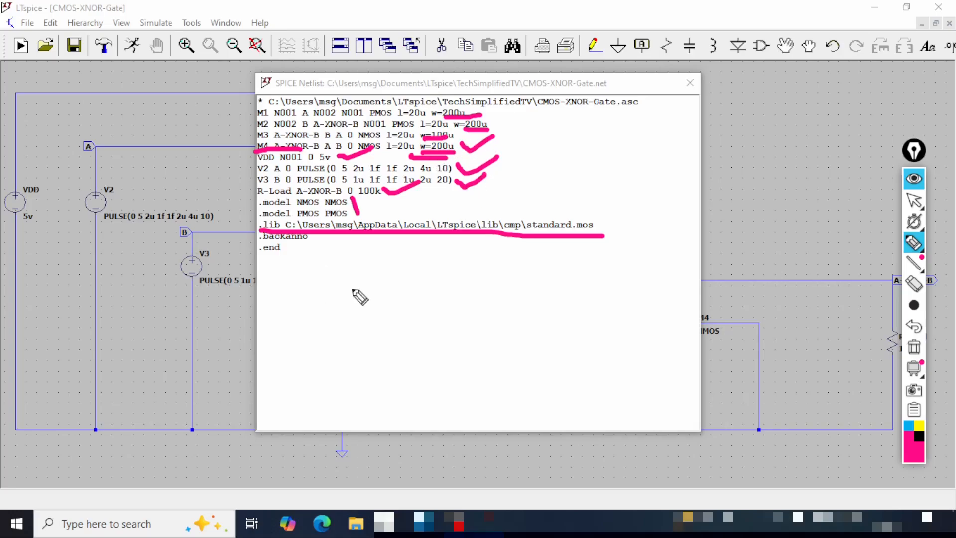
key("ctrl+shift+1")
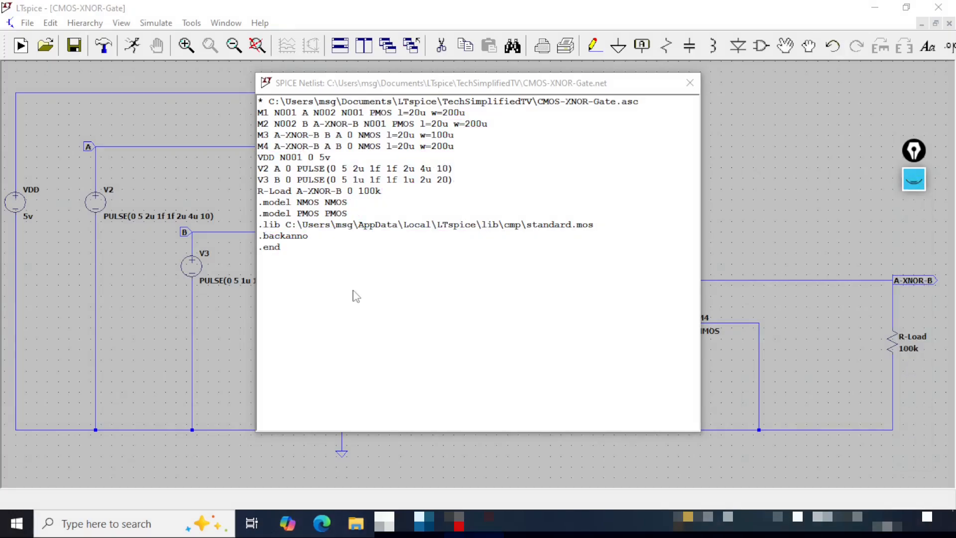
left_click(689, 82)
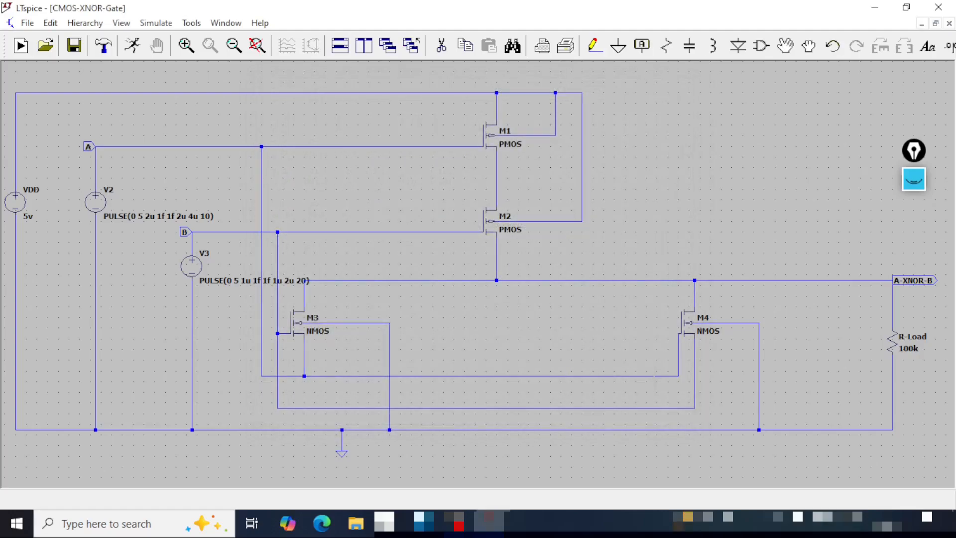
- Set the width of NMOS transistor M4 to 100u
left_click_drag(821, 375, 465, 336)
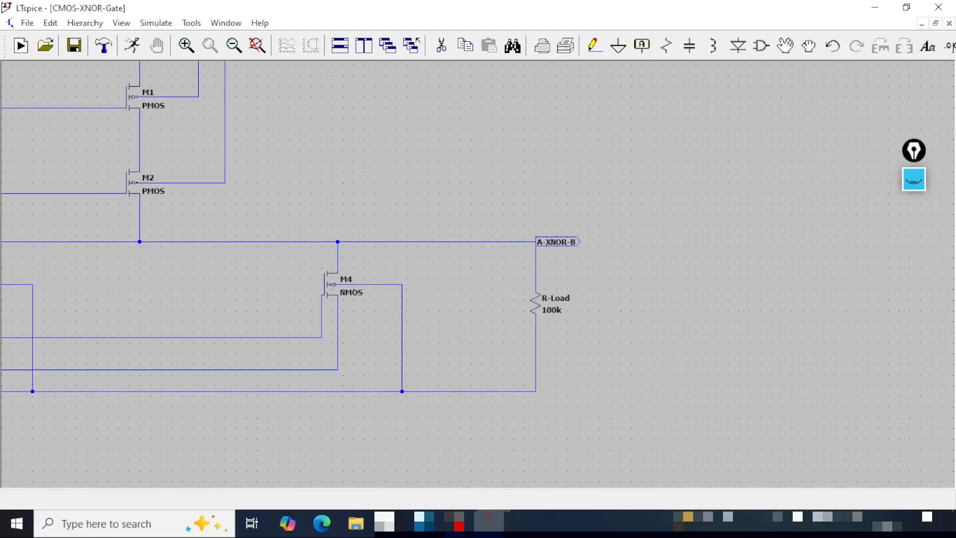
right_click(327, 284)
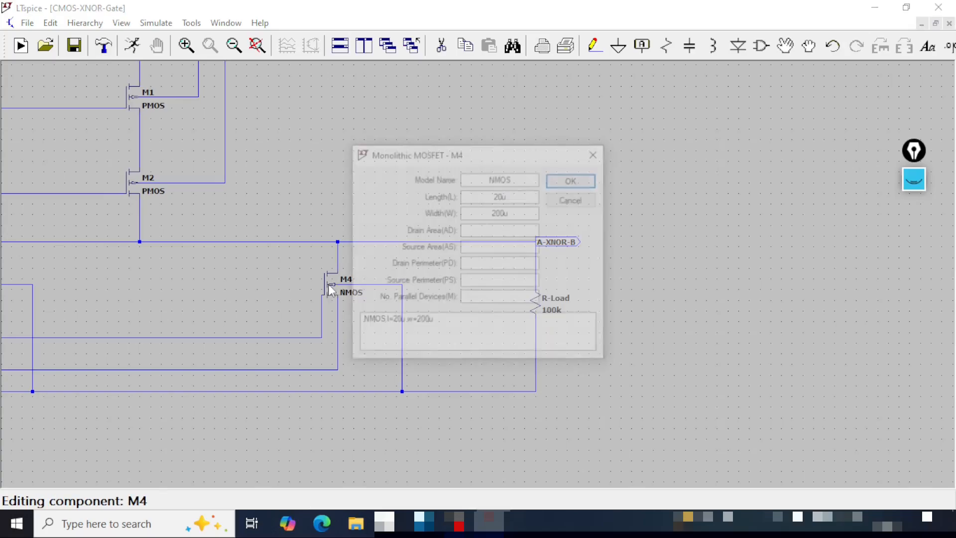
double_click(487, 213)
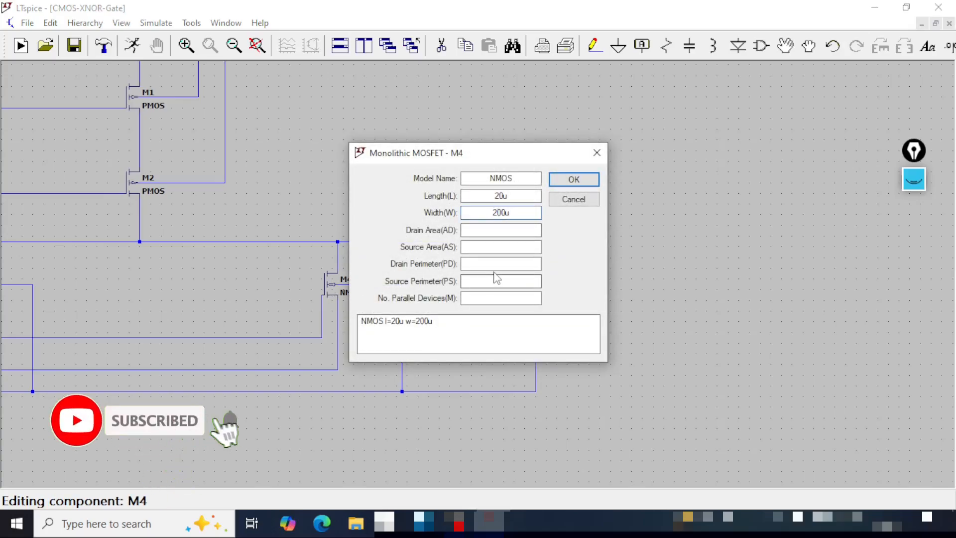
type("100u")
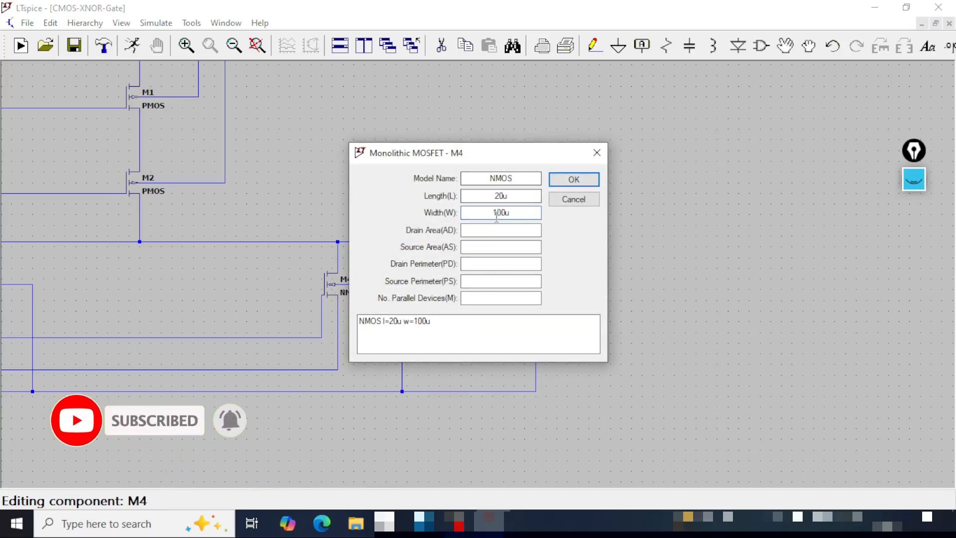
left_click(574, 181)
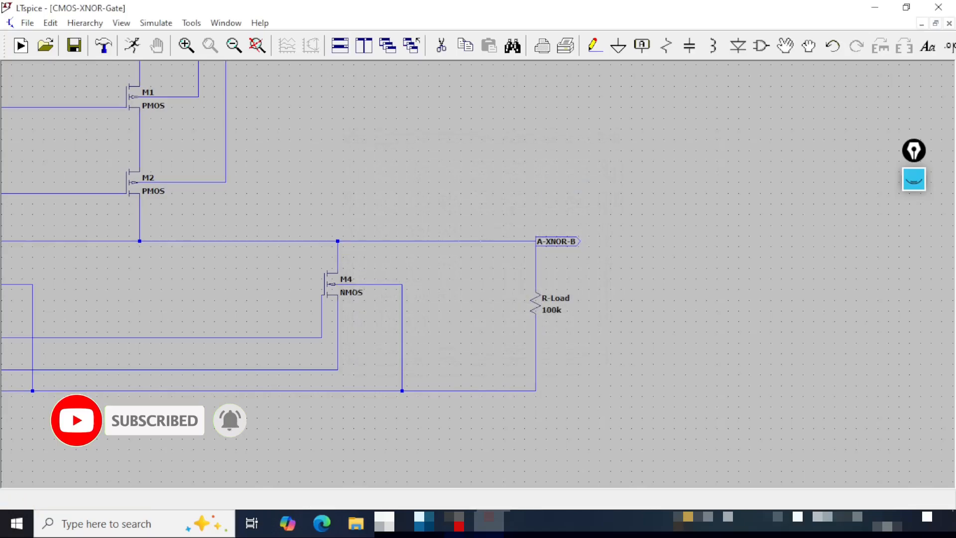
- Place the SPICE directives .ic and .tran, one under the other, in the empty area below the circuit's ground wire
left_click_drag(503, 299, 596, 298)
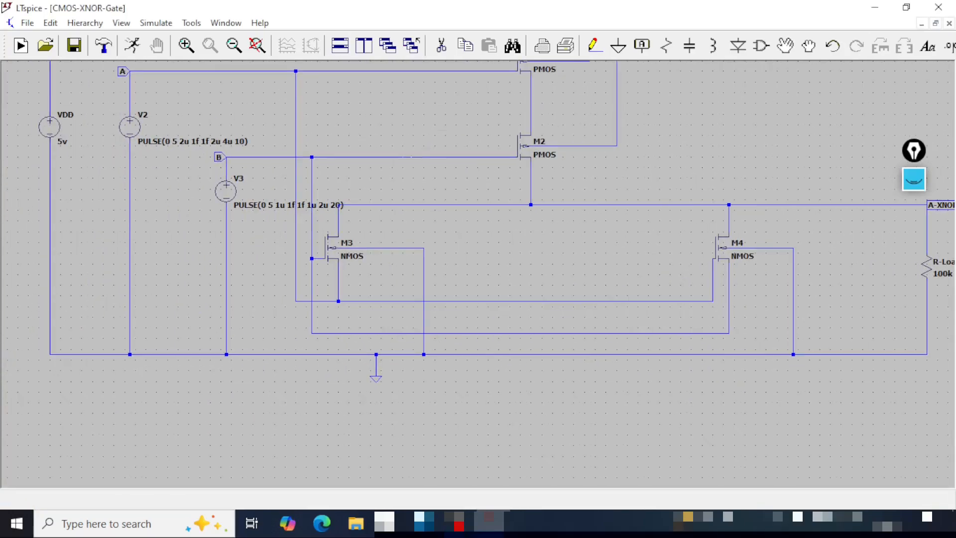
left_click_drag(309, 396, 368, 382)
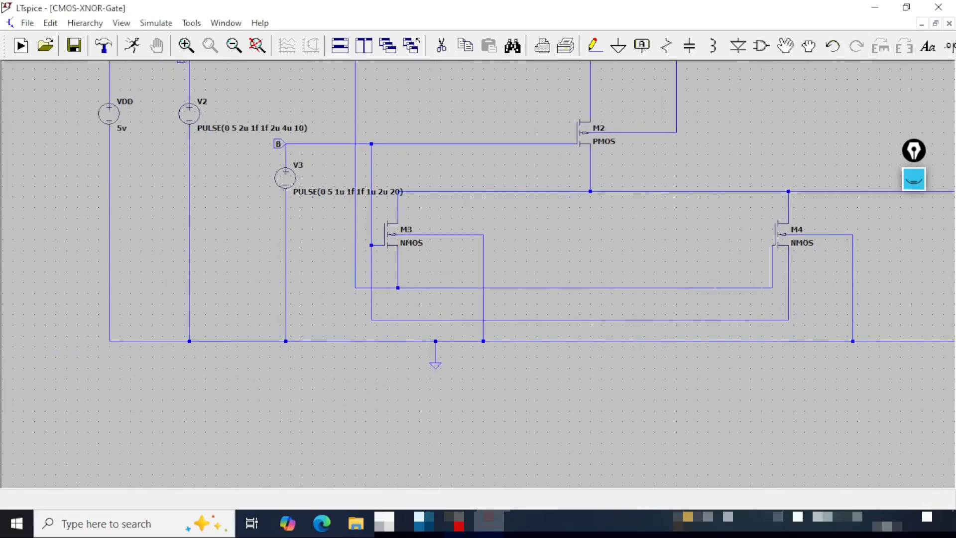
key("s")
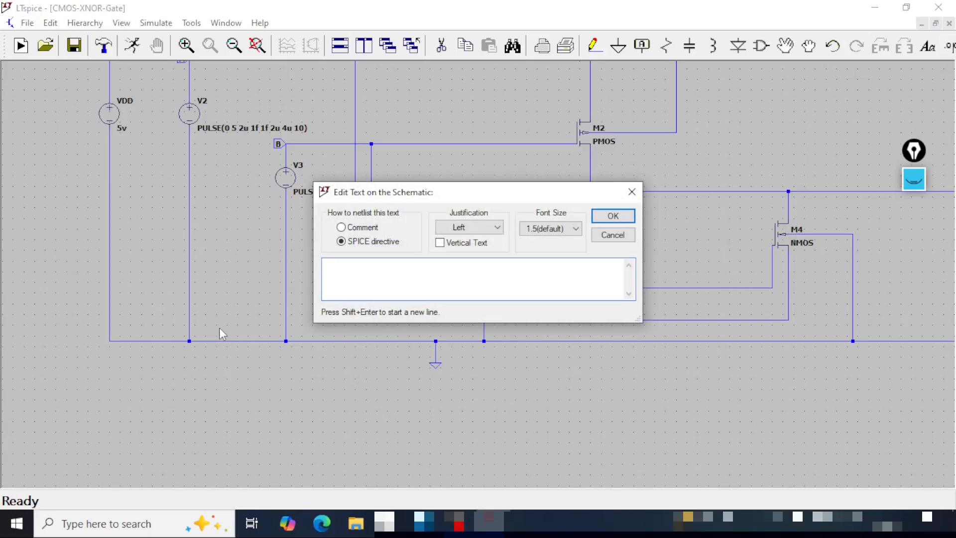
key("Return")
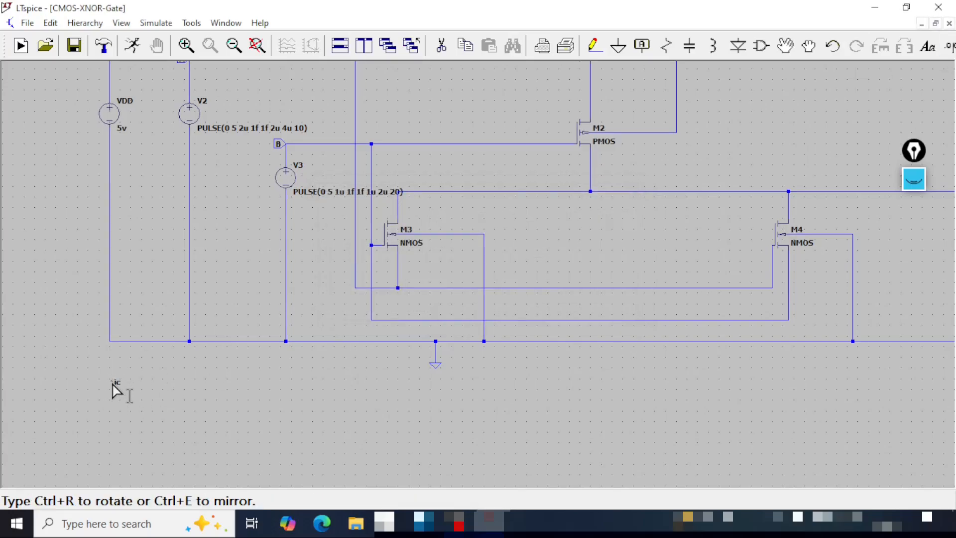
key("s")
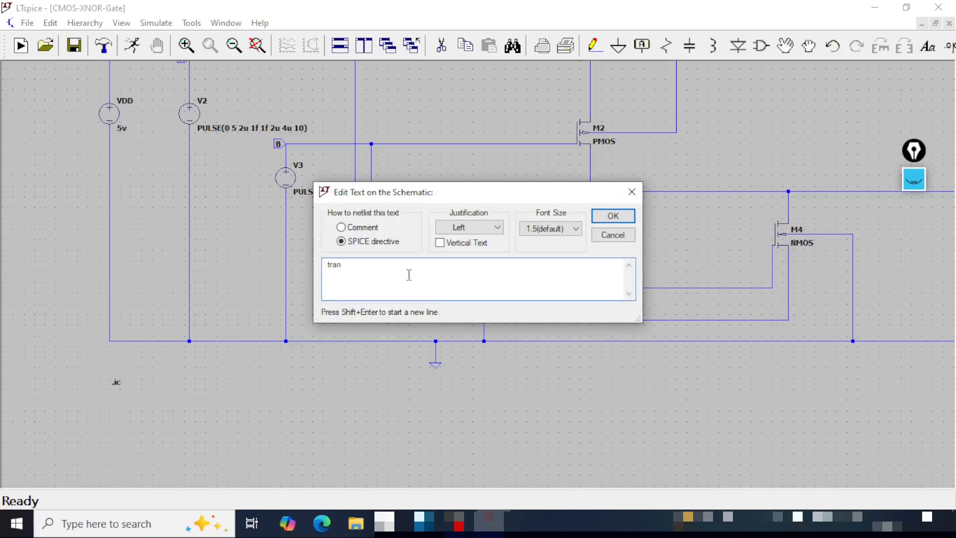
left_click(613, 216)
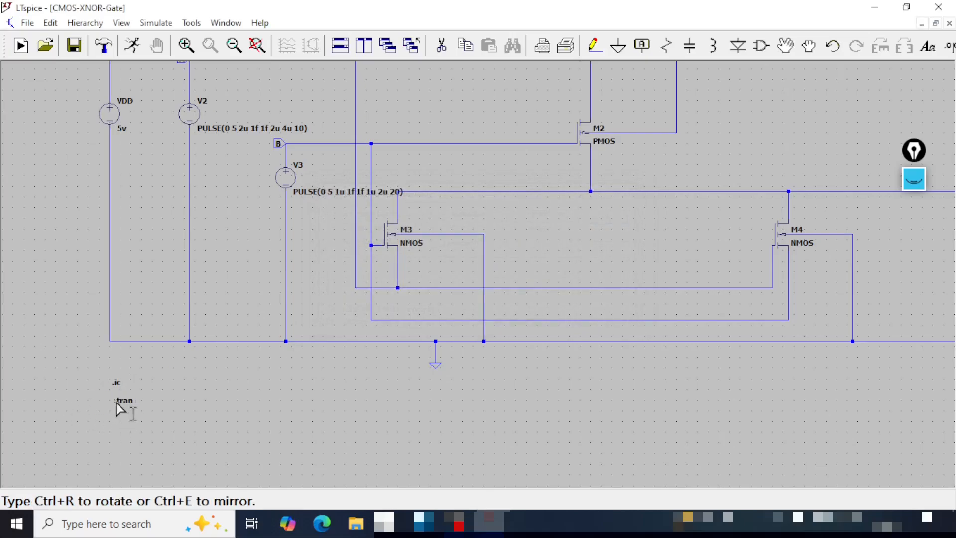
left_click(120, 409)
- Configure the .tran directive with stop time 10u, time to start saving data 0 and maximum timestep 1n
right_click(129, 408)
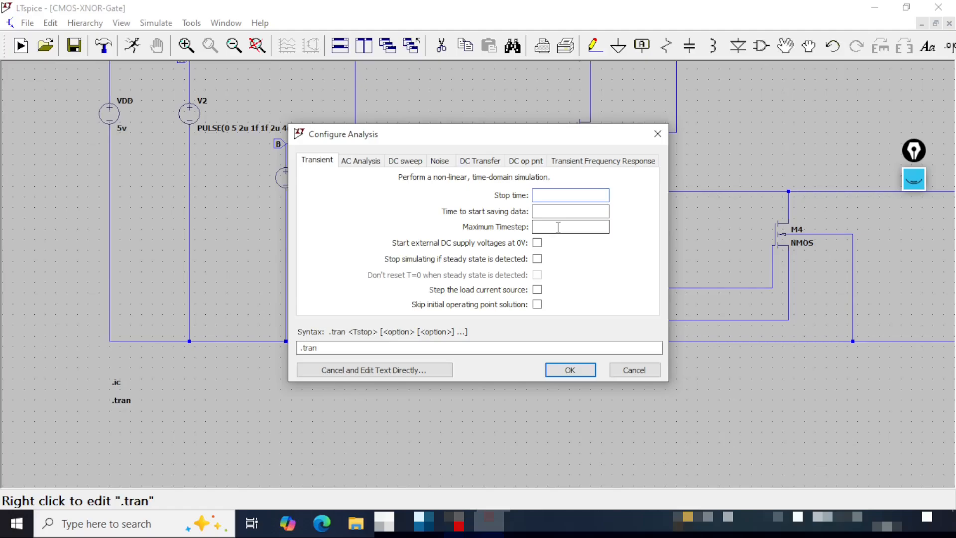
type("10u")
left_click(574, 211)
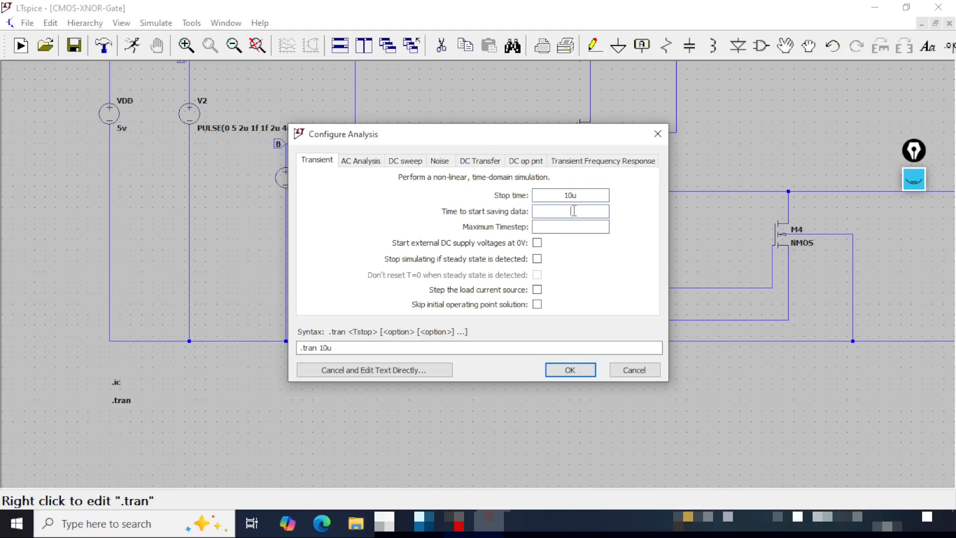
type("0")
left_click(573, 226)
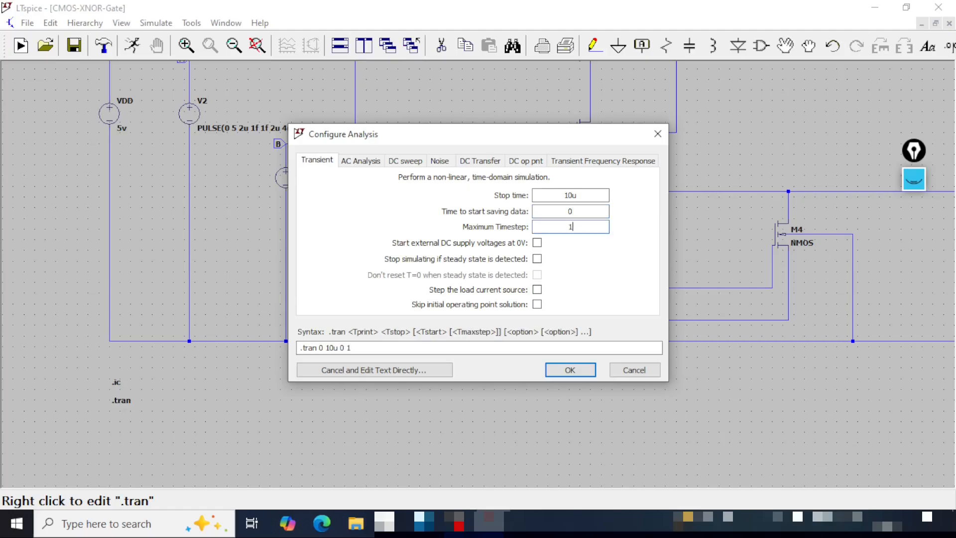
- Circle the .tran 0 10u 0 1n line on screen, clear the annotation and apply the transient analysis settings
key("ctrl+shift+1")
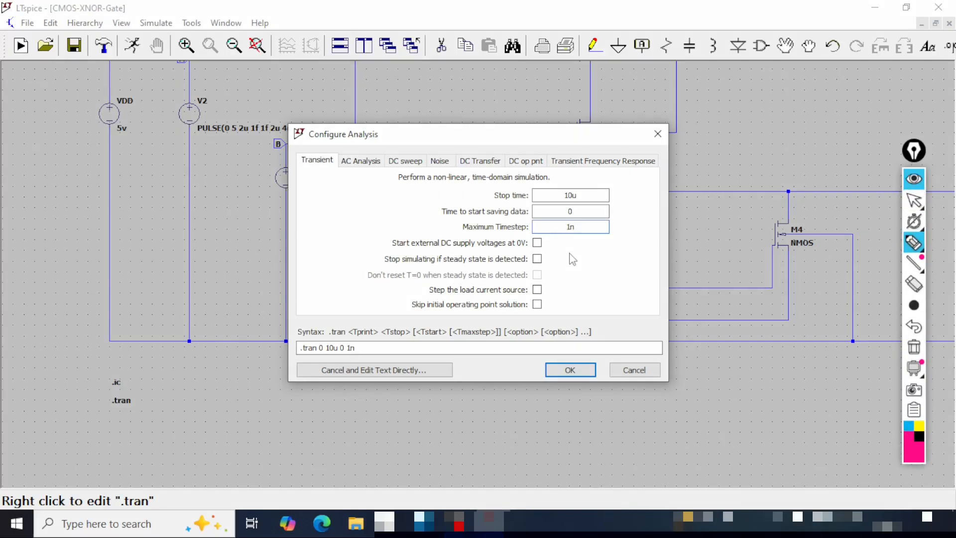
mouse_move(267, 357)
left_mouse_down()
mouse_move(396, 362)
mouse_move(319, 325)
mouse_move(256, 358)
left_mouse_up()
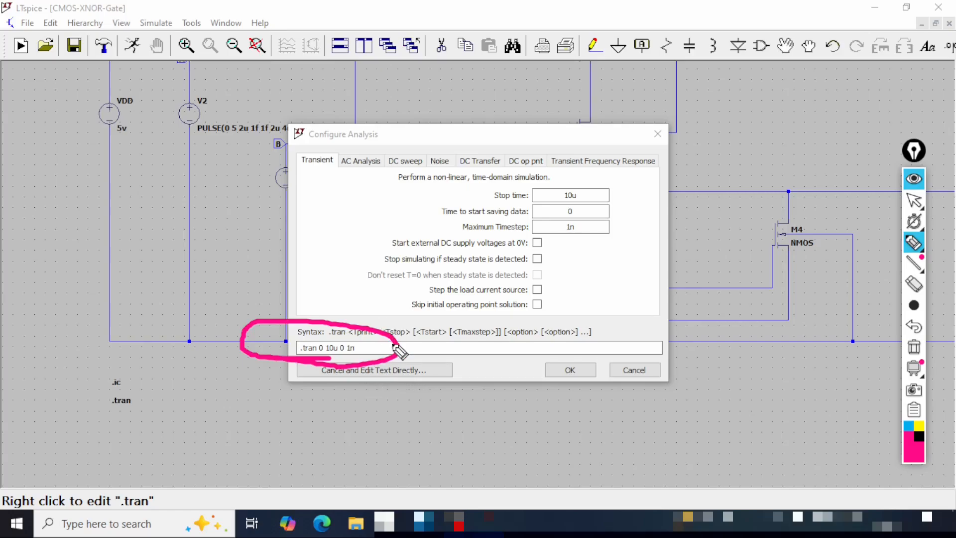
left_click_drag(404, 345, 485, 295)
key("ctrl+shift+1")
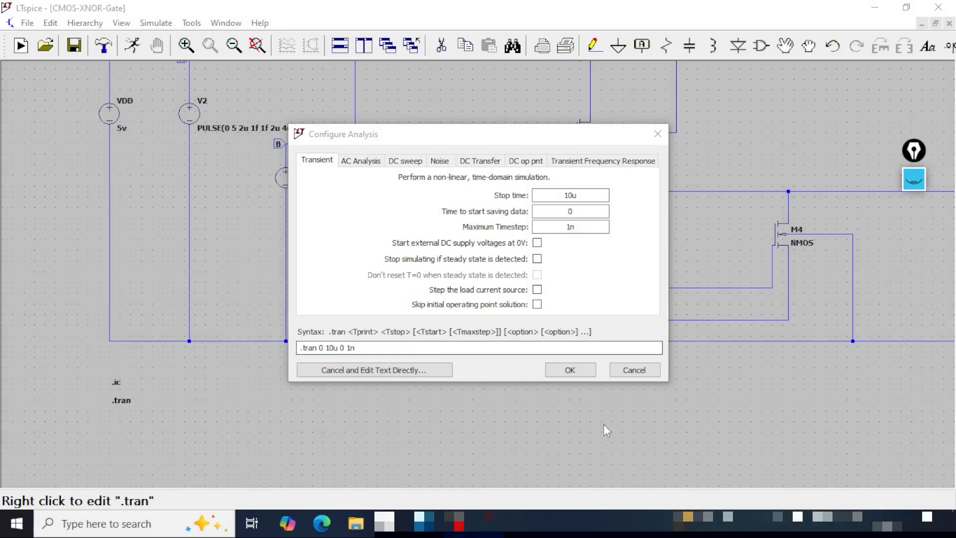
left_click(573, 371)
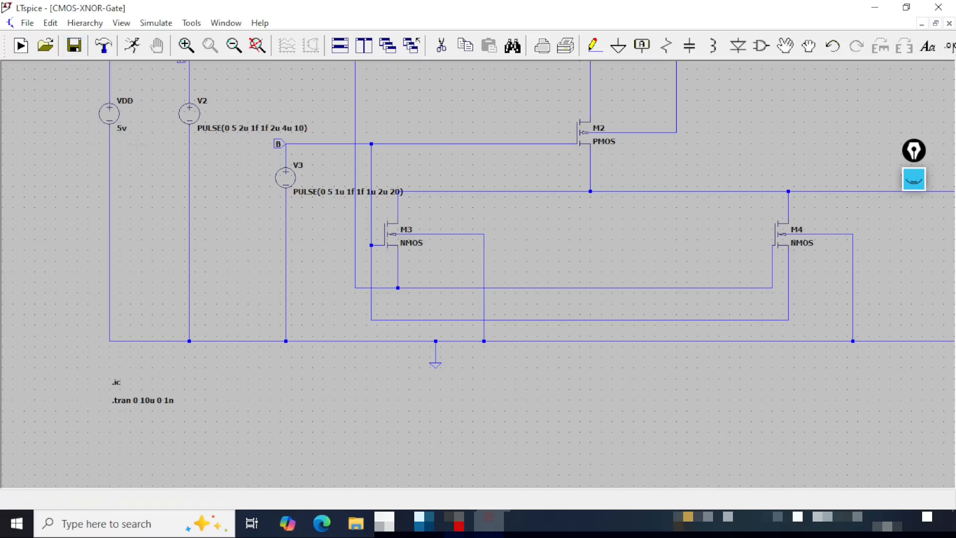
- Run the transient simulation and plot the voltage of input A
left_click(257, 45)
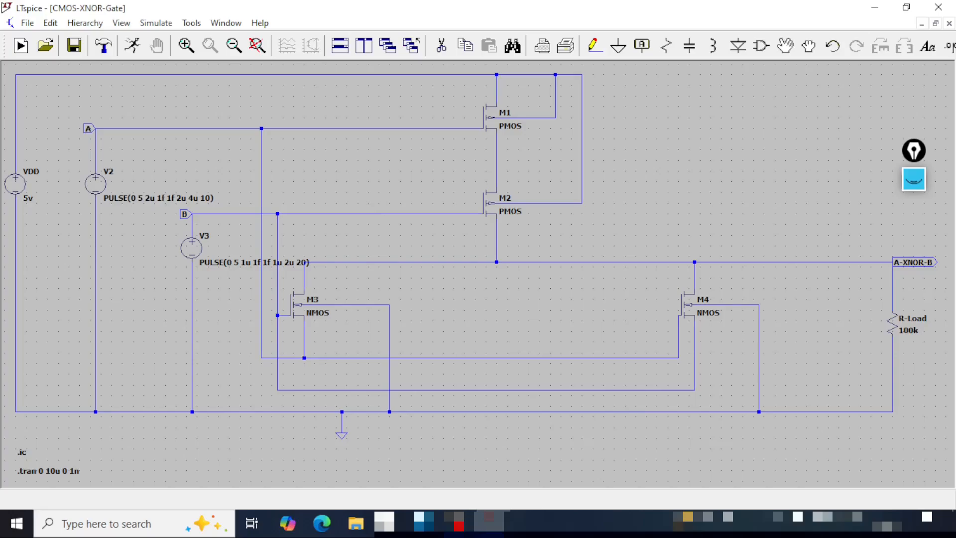
left_click(134, 49)
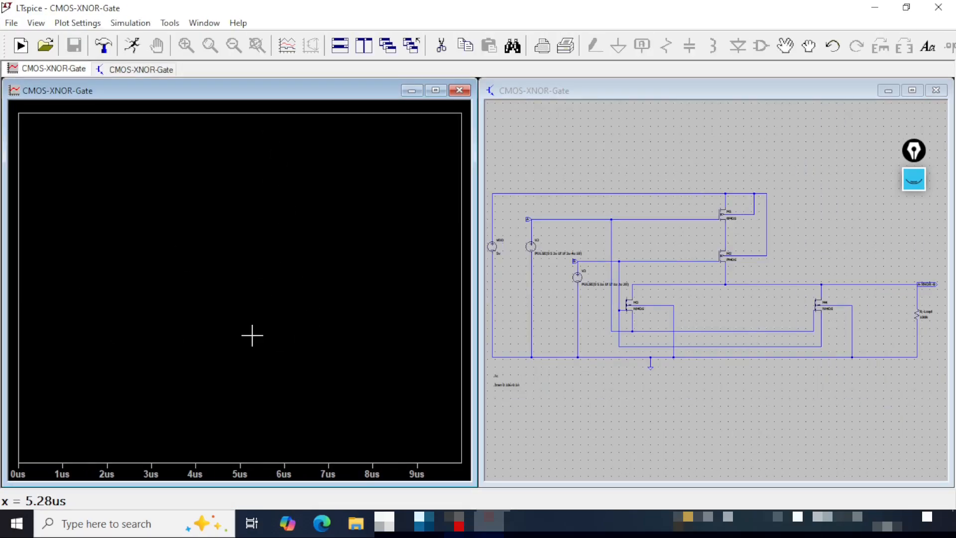
left_click(653, 81)
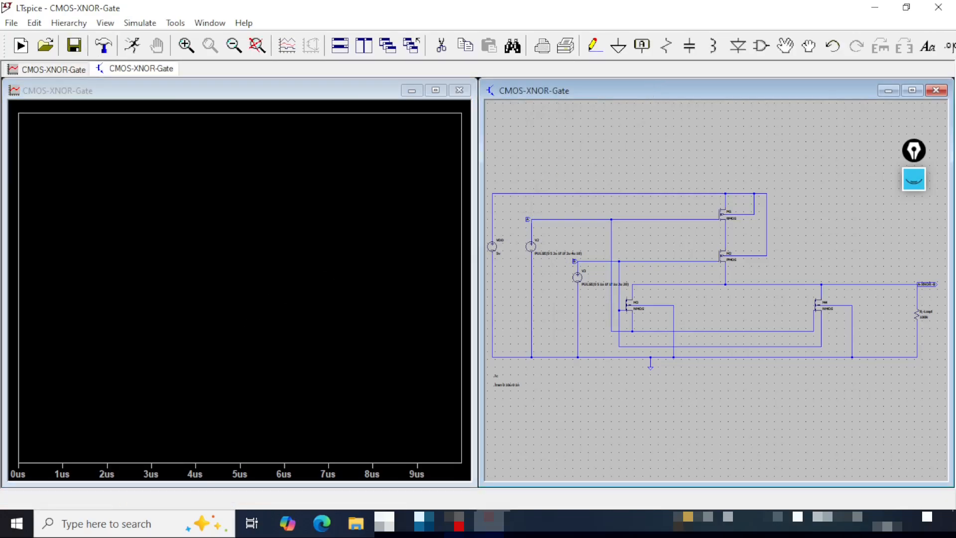
left_click(528, 219)
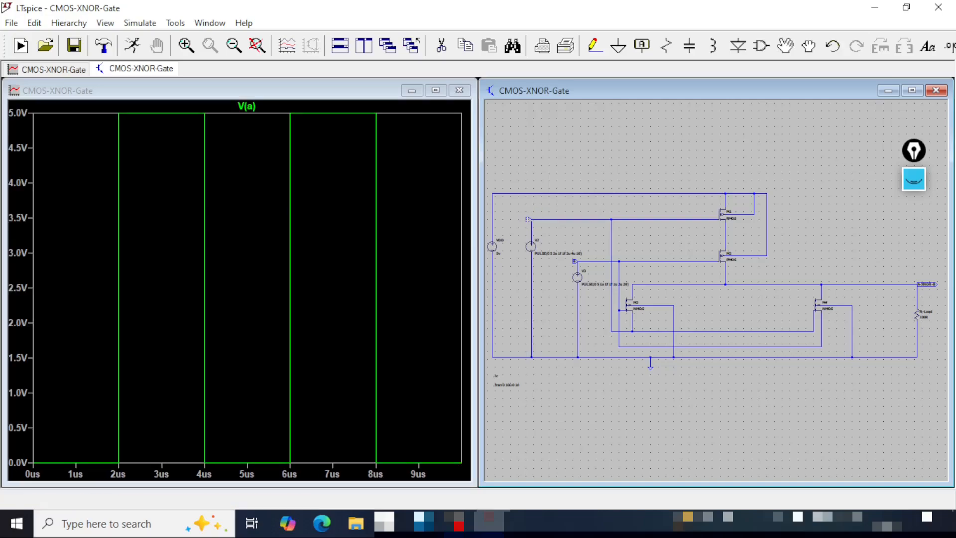
- Add a second plot pane to the waveform window and plot the voltage of input B in it
left_click(270, 92)
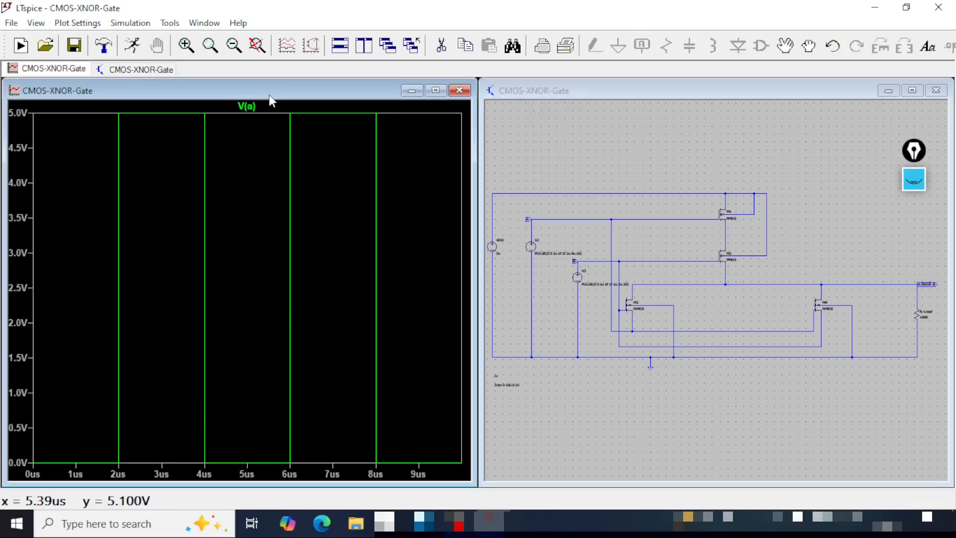
key("p")
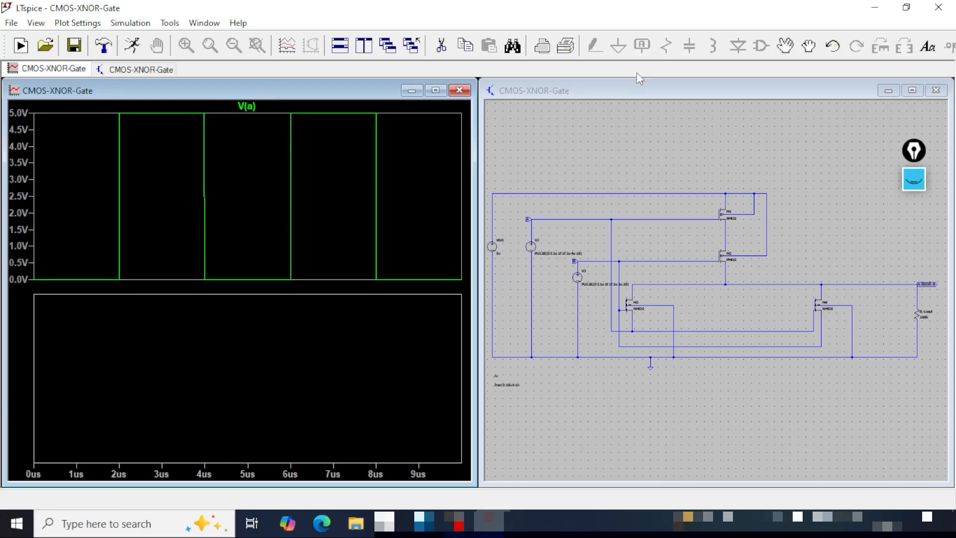
left_click(641, 88)
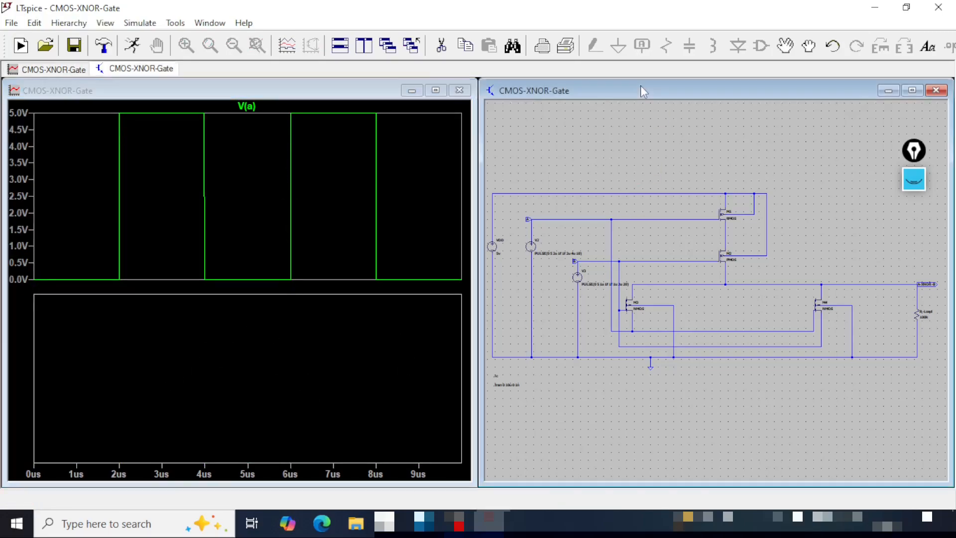
left_click(575, 259)
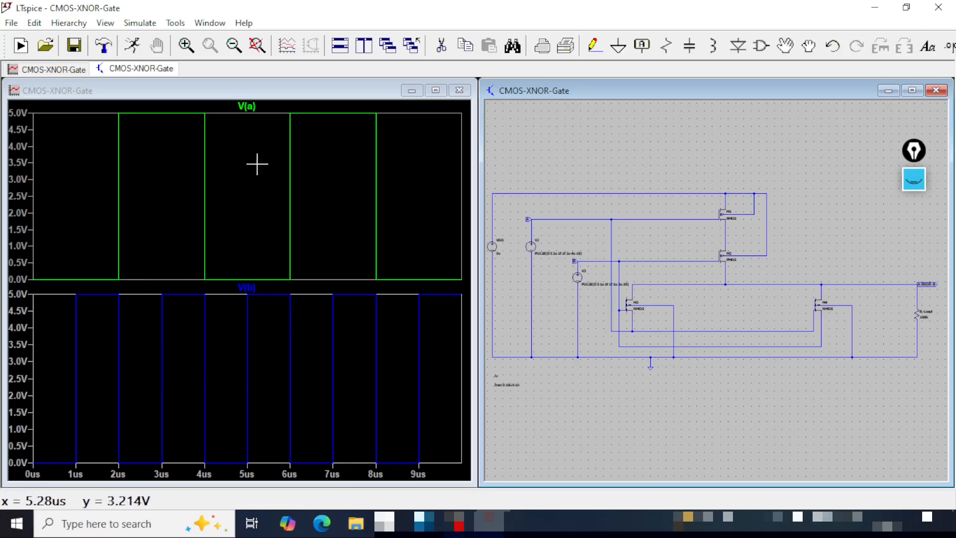
- Add a third plot pane to the waveform window and plot the A-XNOR-B output voltage in it
left_click(291, 227)
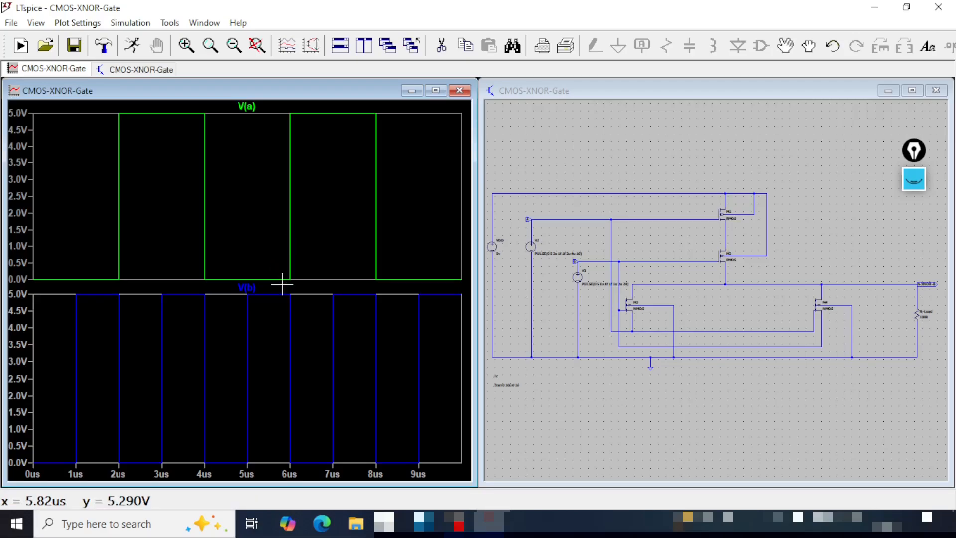
key("p")
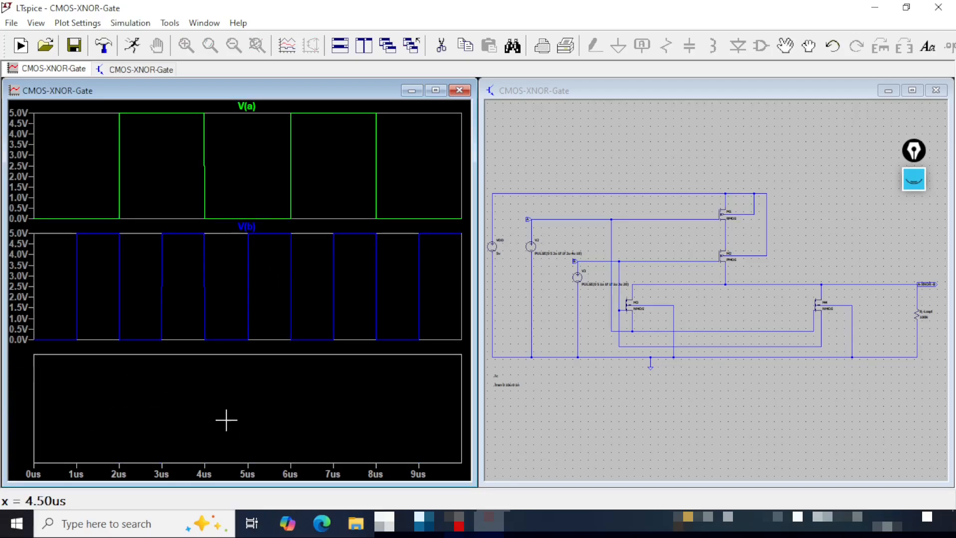
left_click(856, 97)
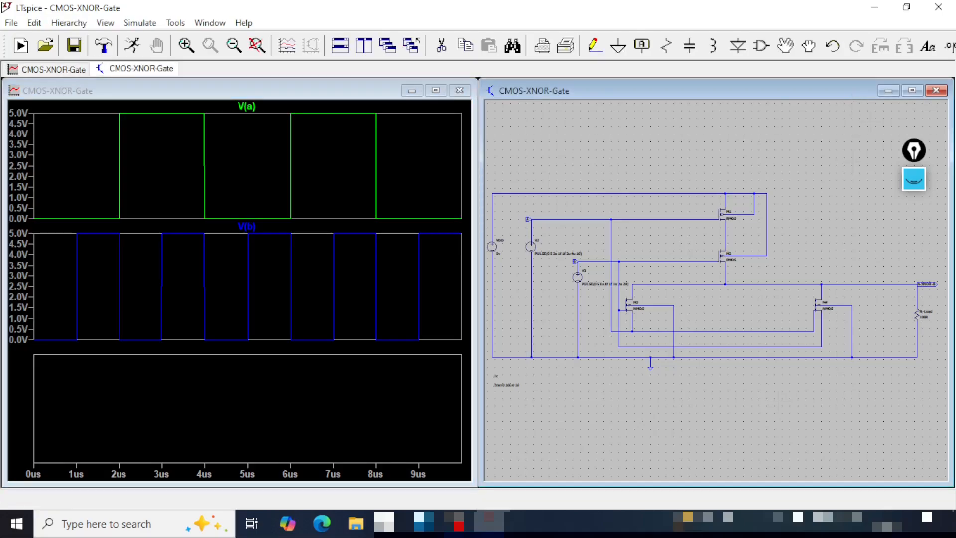
left_click(929, 282)
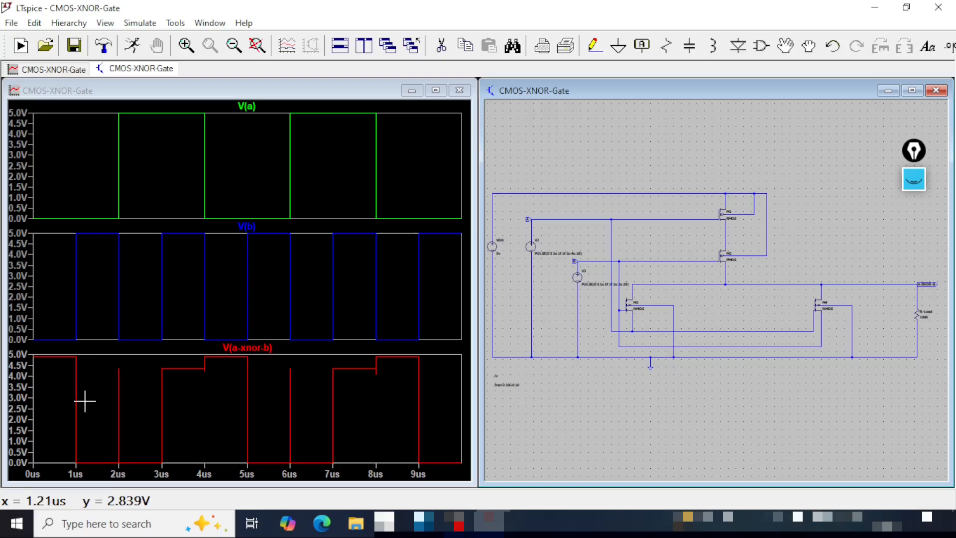
- Tick the A, B and A-XNOR-B levels on the waveforms for the 0–1 µs and 1–2 µs intervals with the annotation pen
left_click(212, 150)
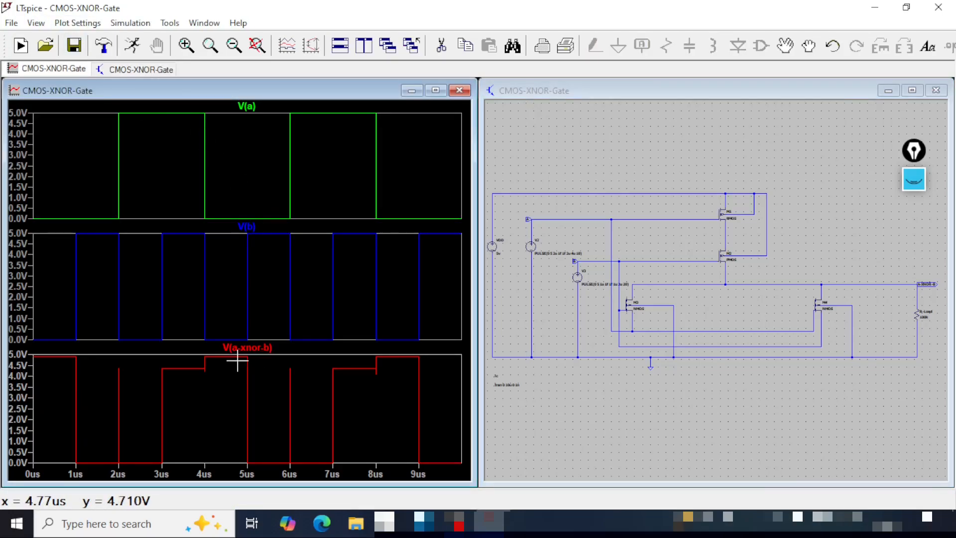
key("ctrl+shift+1")
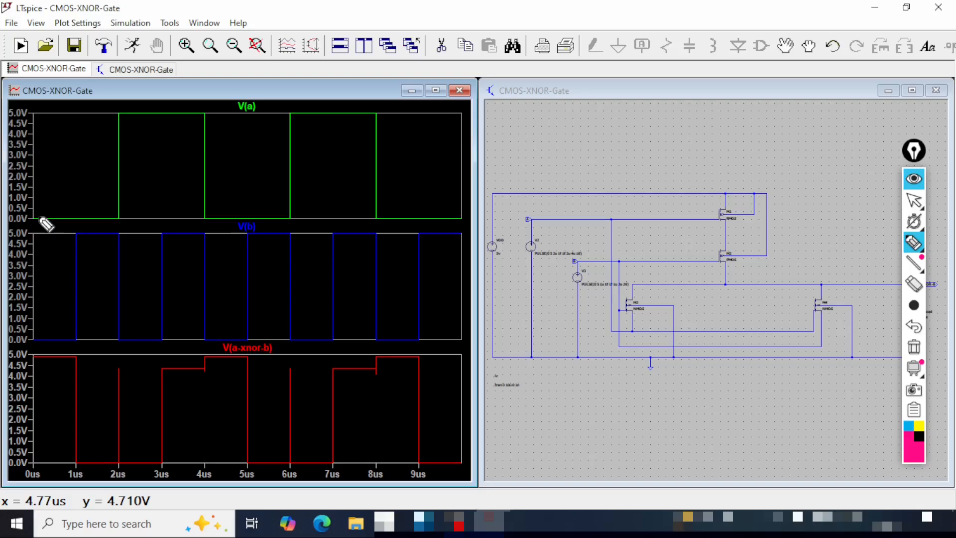
left_click_drag(37, 215, 77, 190)
left_click_drag(38, 333, 60, 320)
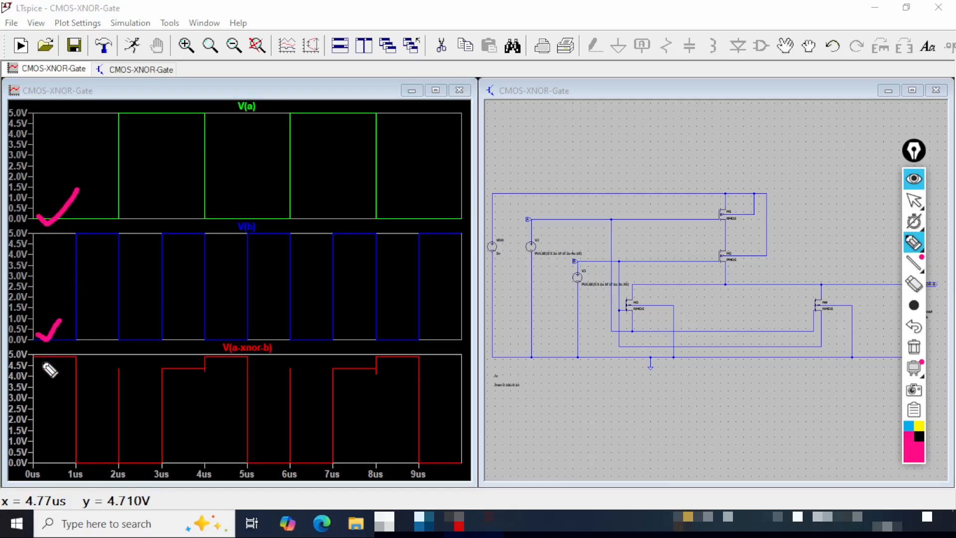
left_click_drag(42, 357, 79, 334)
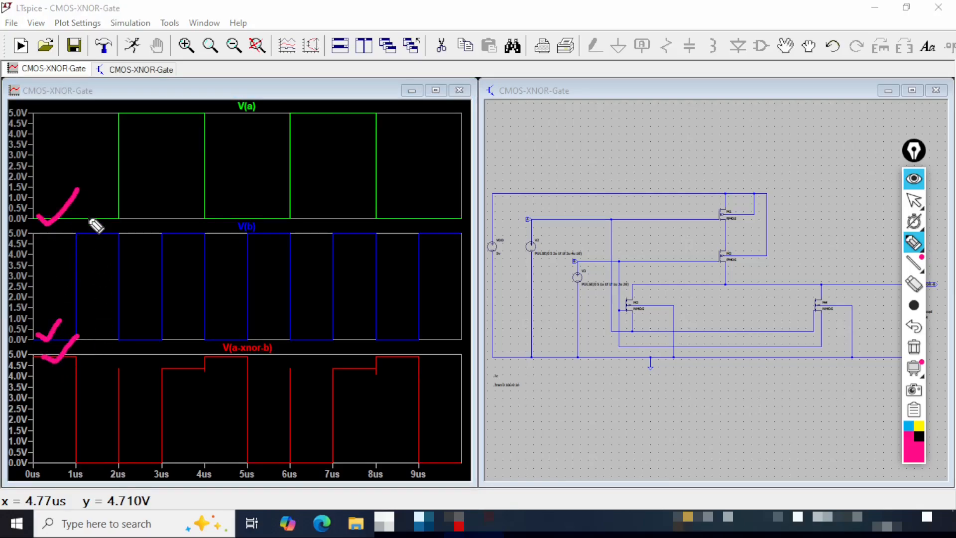
mouse_move(88, 219)
left_mouse_down()
mouse_move(108, 218)
mouse_move(108, 232)
left_mouse_up()
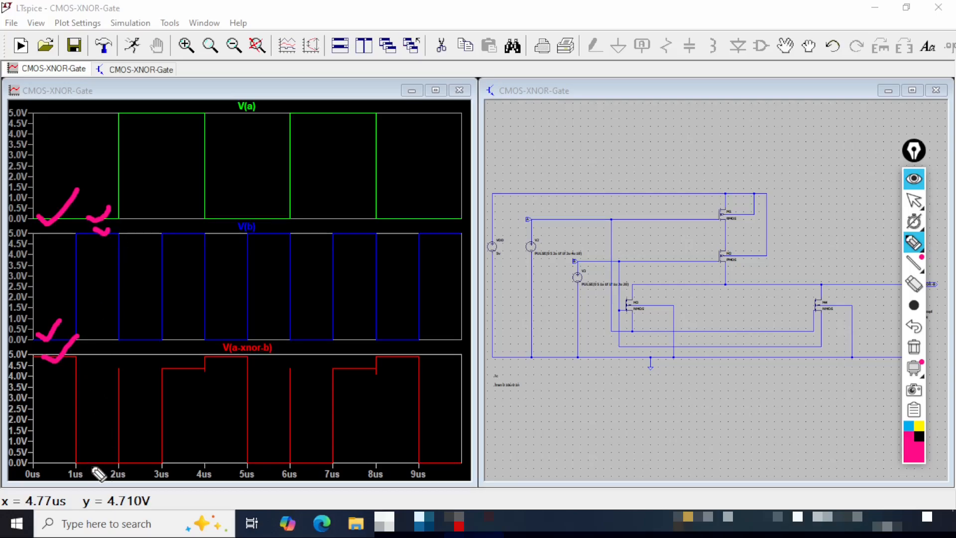
left_click_drag(86, 462, 108, 449)
- Tick the A, B and output levels on the waveforms for the 2–3 µs and 3–4 µs intervals
left_click_drag(127, 120, 149, 102)
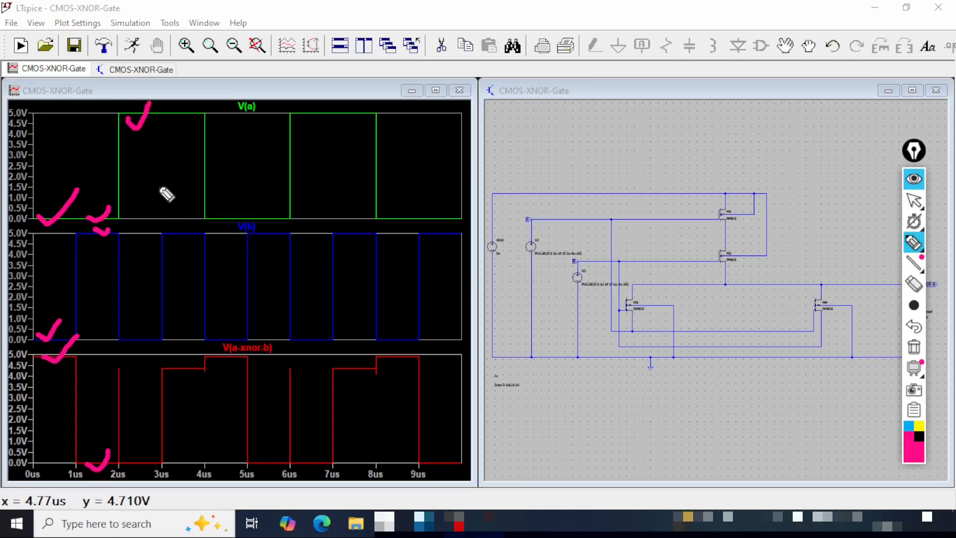
left_click_drag(125, 331, 150, 320)
mouse_move(128, 461)
left_mouse_down()
mouse_move(135, 468)
mouse_move(148, 450)
left_mouse_up()
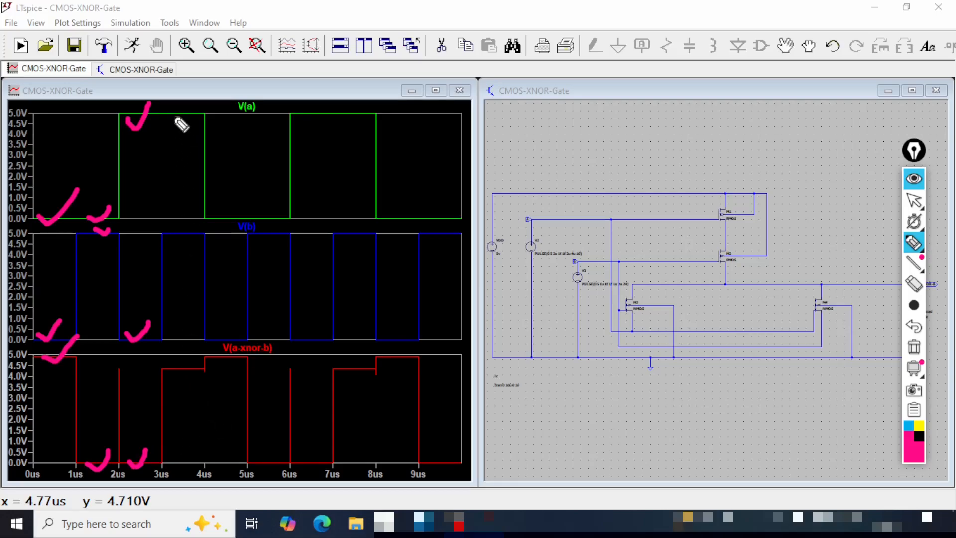
mouse_move(173, 115)
left_mouse_down()
mouse_move(183, 118)
mouse_move(199, 95)
left_mouse_up()
left_click_drag(168, 234, 198, 217)
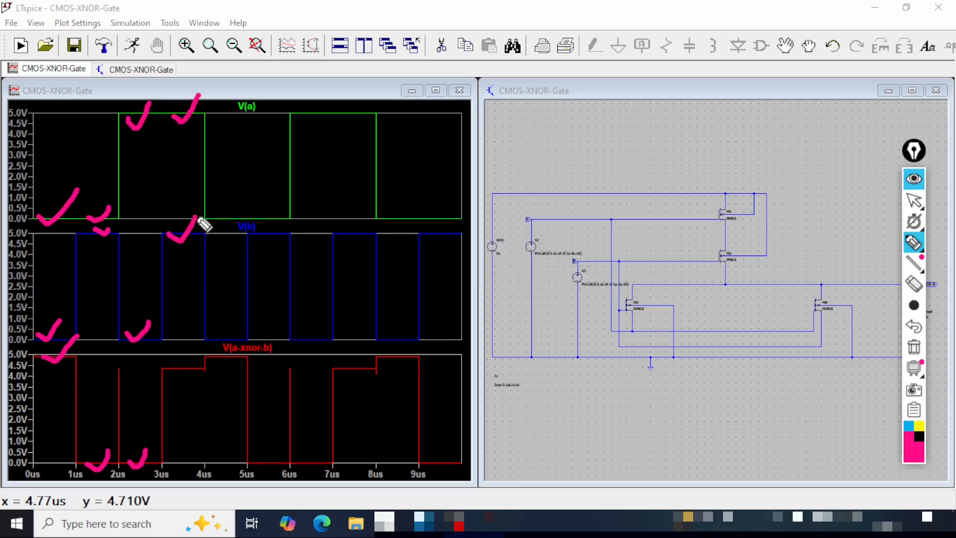
mouse_move(162, 370)
left_mouse_down()
mouse_move(187, 375)
mouse_move(199, 355)
left_mouse_up()
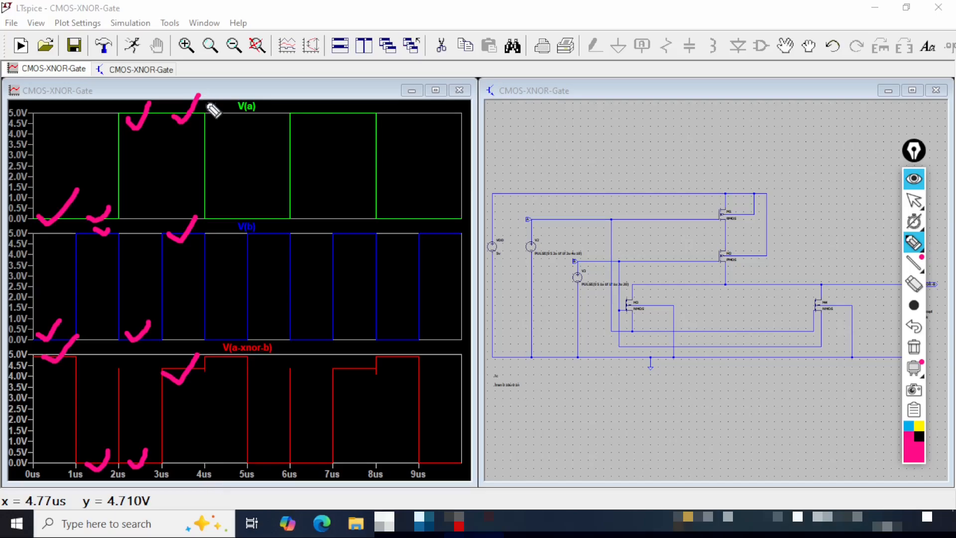
- Mark the end of the first input cycle with a vertical line at 4 µs and a forward arrow, and clear all annotations
left_click_drag(203, 94, 203, 472)
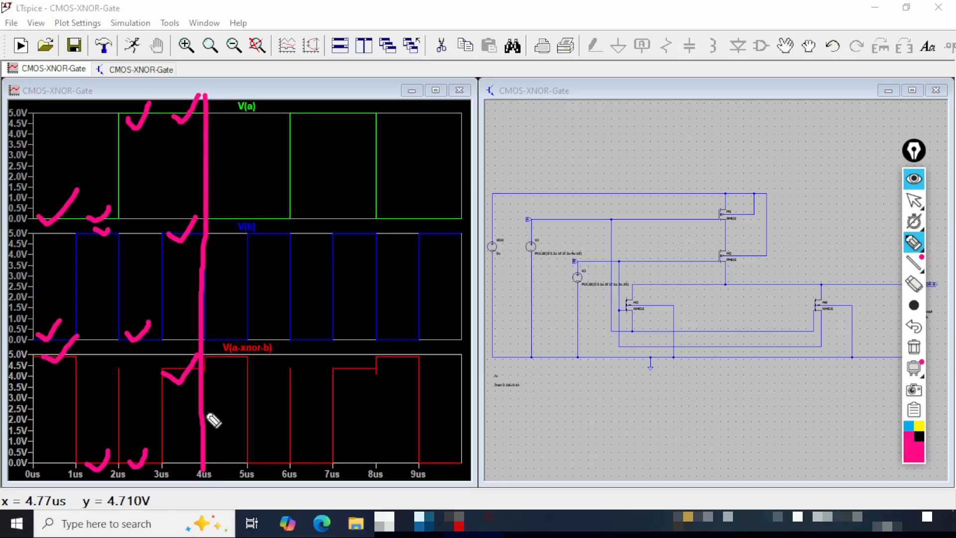
mouse_move(202, 412)
left_mouse_down()
mouse_move(348, 413)
mouse_move(334, 431)
left_mouse_up()
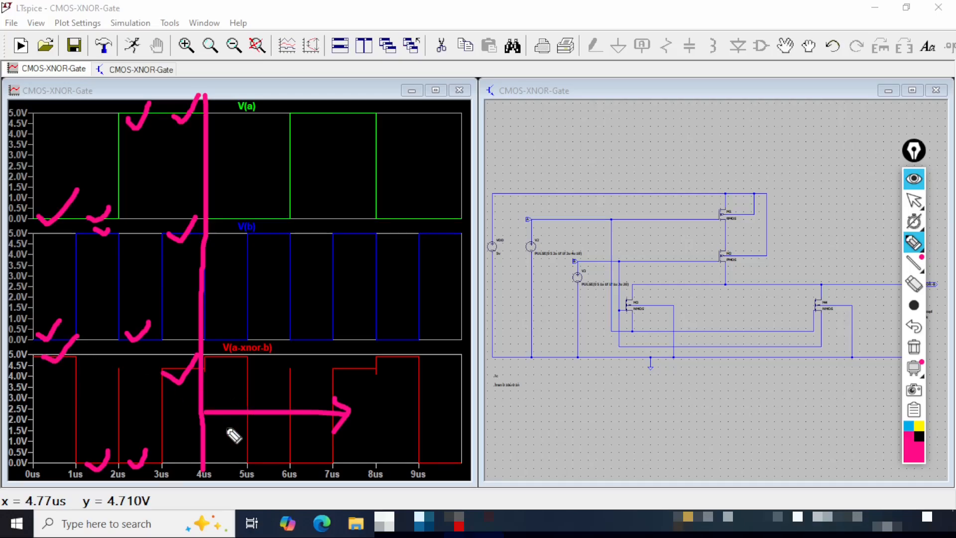
key("ctrl+shift+7")
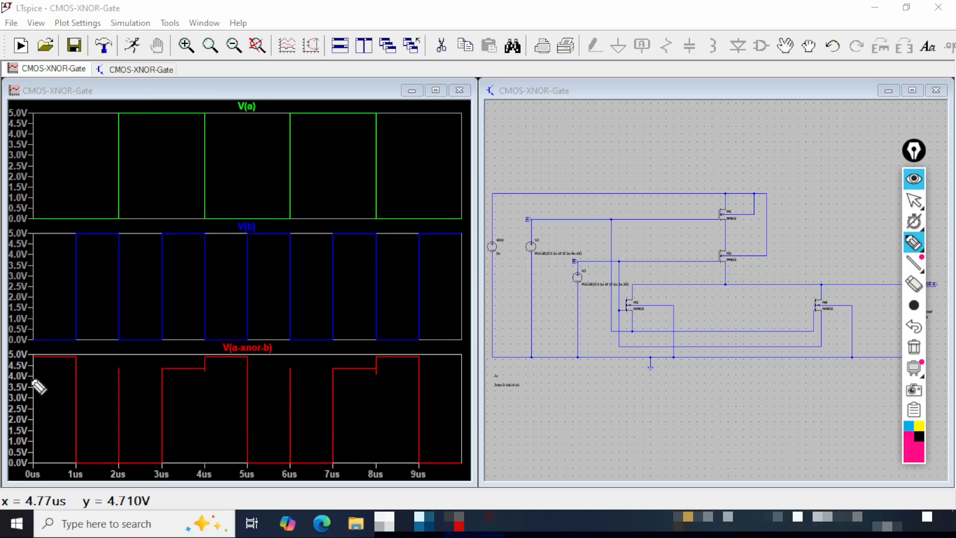
- Draw threshold lines across the output waveform at about 4 V and 1 V, with arrows marking the high and low logic bands
left_click_drag(30, 378, 461, 380)
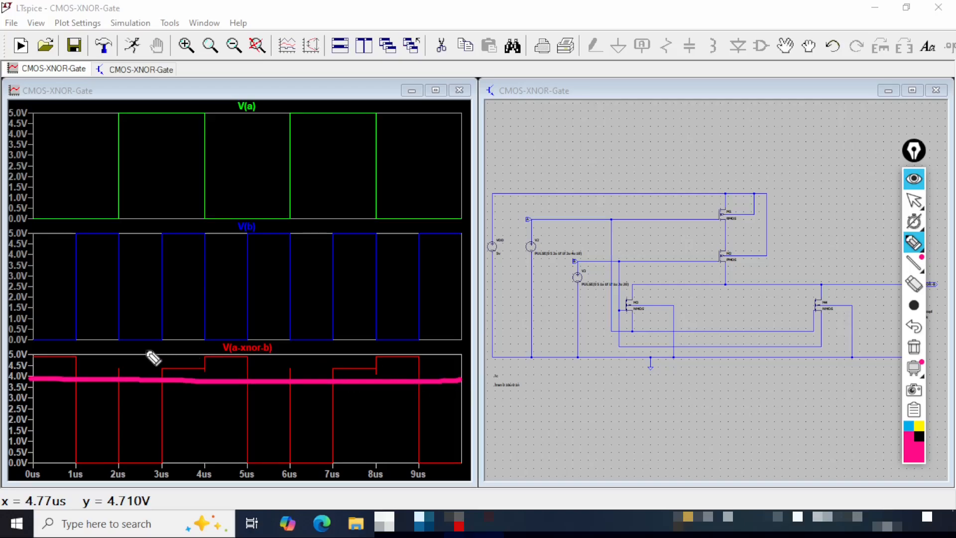
mouse_move(131, 348)
left_mouse_down()
mouse_move(131, 377)
mouse_move(141, 354)
mouse_move(141, 375)
left_mouse_up()
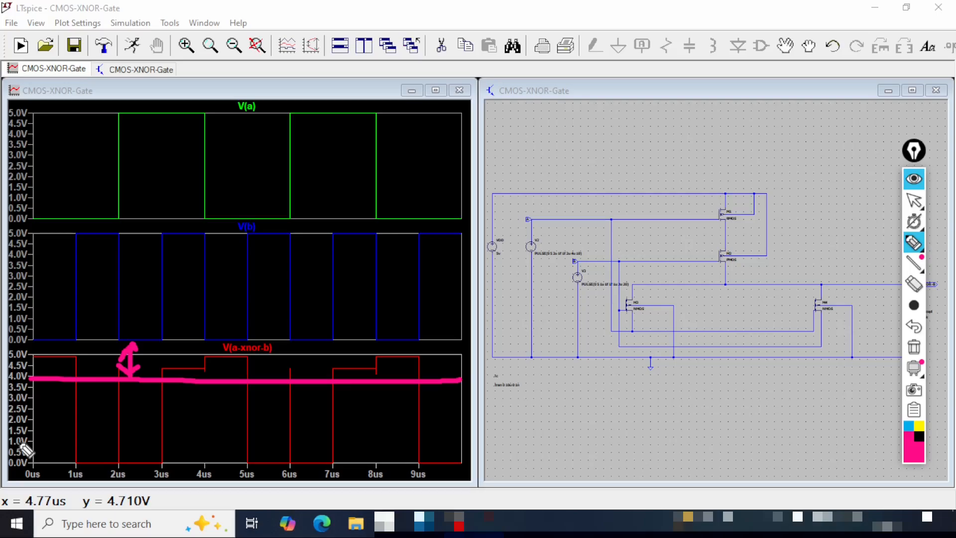
left_click_drag(28, 442, 464, 447)
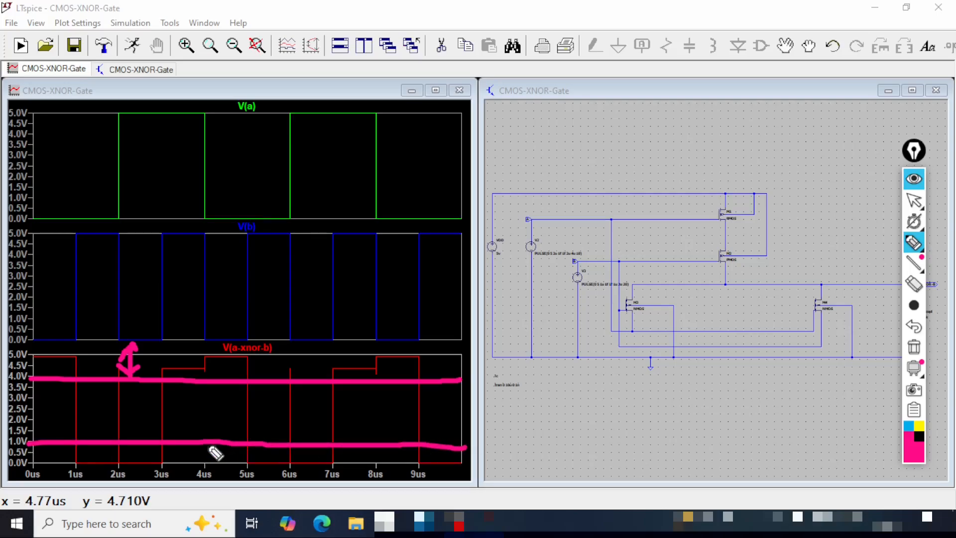
mouse_move(207, 442)
left_mouse_down()
mouse_move(207, 463)
mouse_move(198, 453)
mouse_move(208, 463)
mouse_move(216, 453)
left_mouse_up()
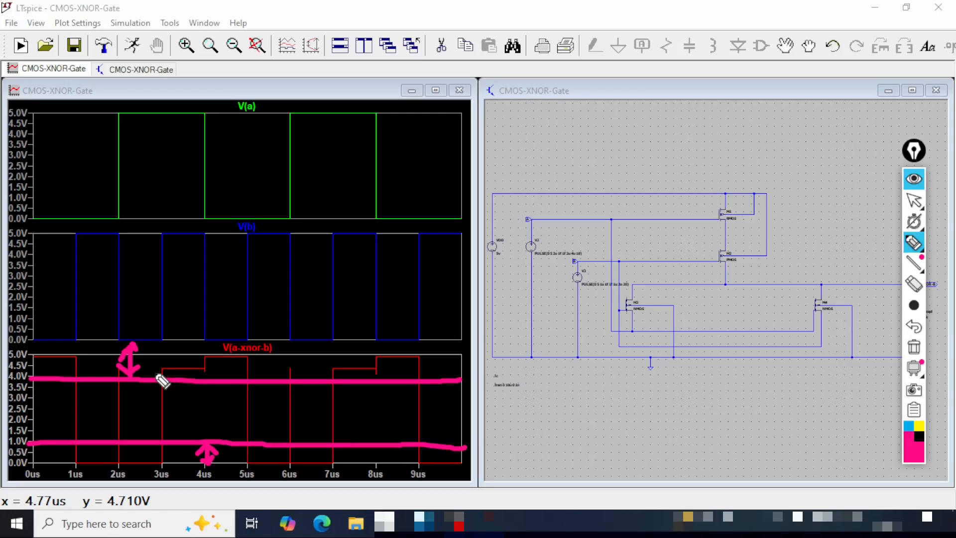
- Circle the output's two high levels between 3 and 5 µs, mark both logic bands past 9 µs, and exit annotation to the schematic
mouse_move(150, 371)
left_mouse_down()
mouse_move(211, 372)
mouse_move(159, 363)
mouse_move(156, 382)
mouse_move(266, 363)
mouse_move(208, 364)
left_mouse_up()
left_click(198, 353)
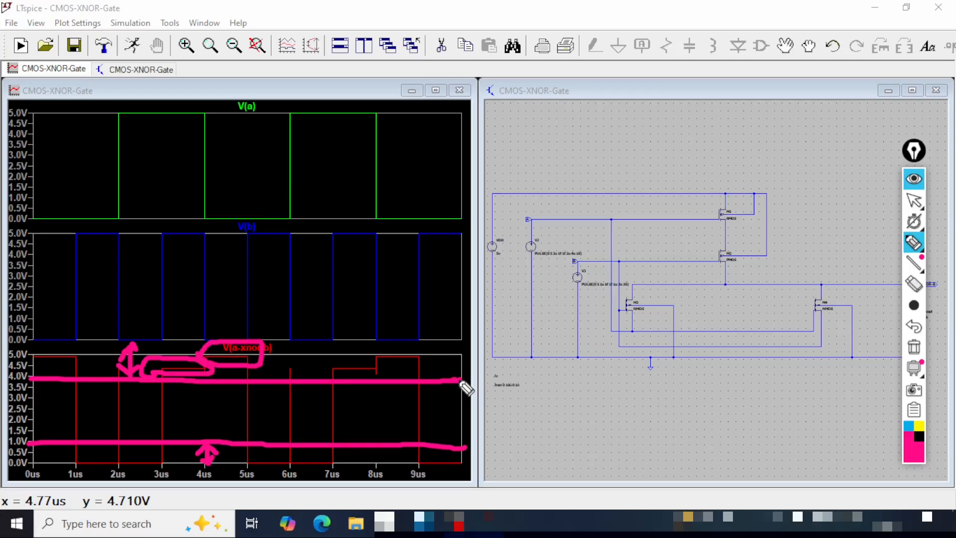
left_click_drag(439, 378, 439, 351)
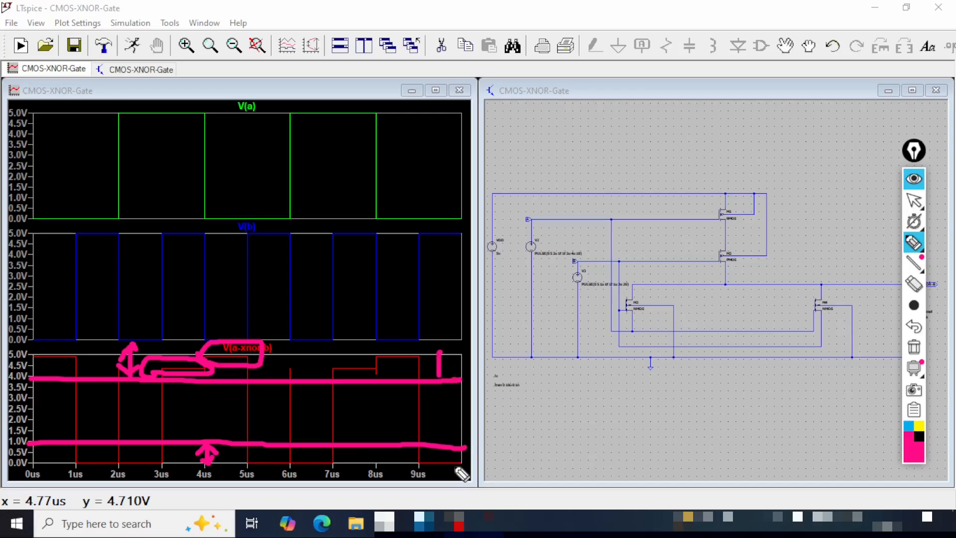
left_click_drag(439, 447, 439, 467)
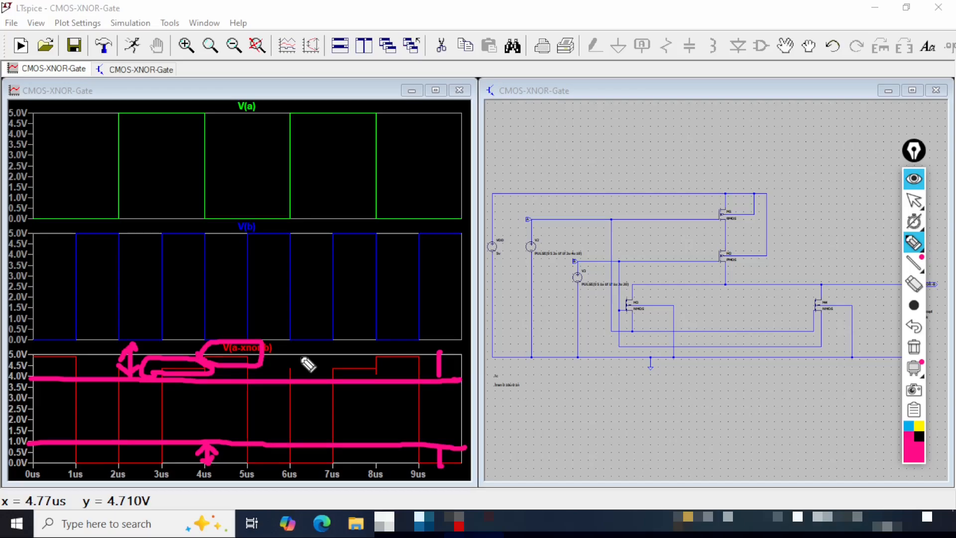
key("ctrl+shift+1")
left_click(607, 90)
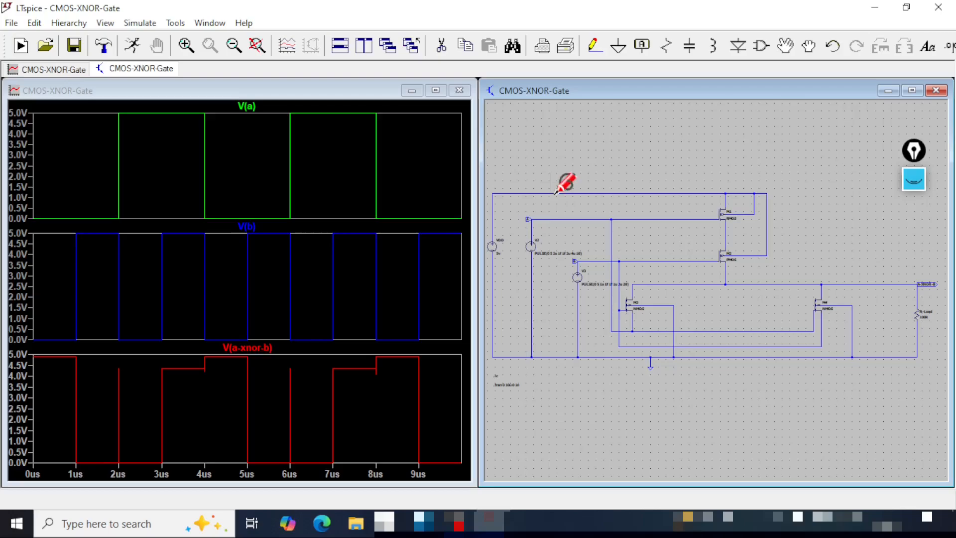